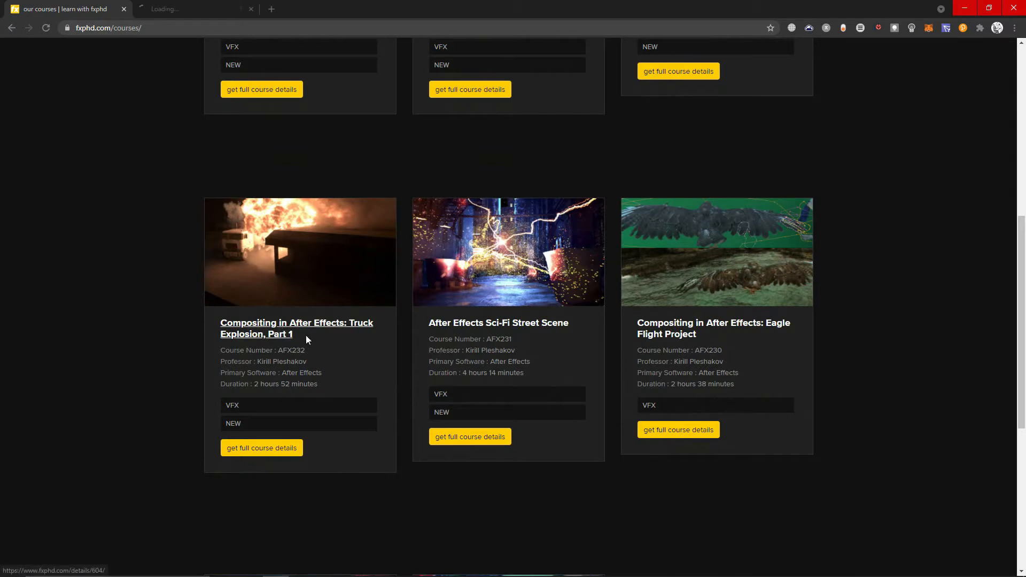
- Review the Truck Explosion, Part 1 course page on fxphd down to its overview video
scroll(477, 285, "down", 7)
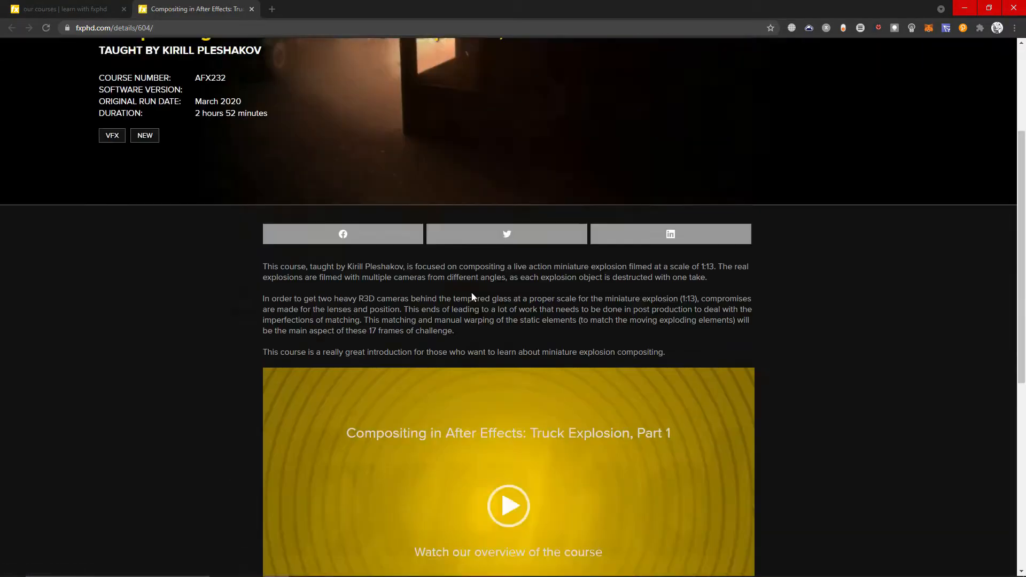
left_click(500, 326)
mouse_move(723, 440)
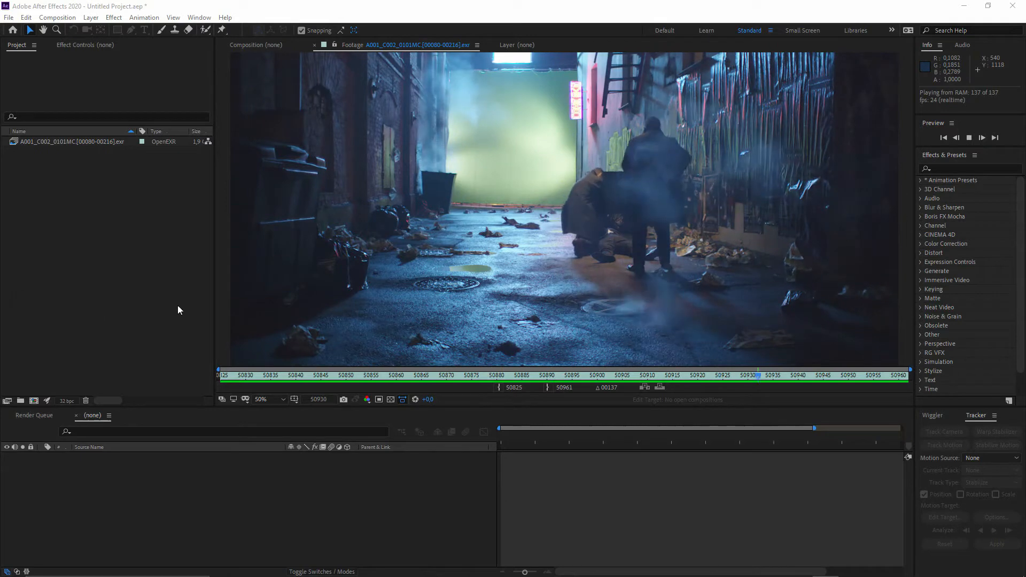
- Switch to After Effects and browse for footage to import in the OUT folder of shot A001_C002_0101MC
double_click(76, 215)
left_click(373, 168)
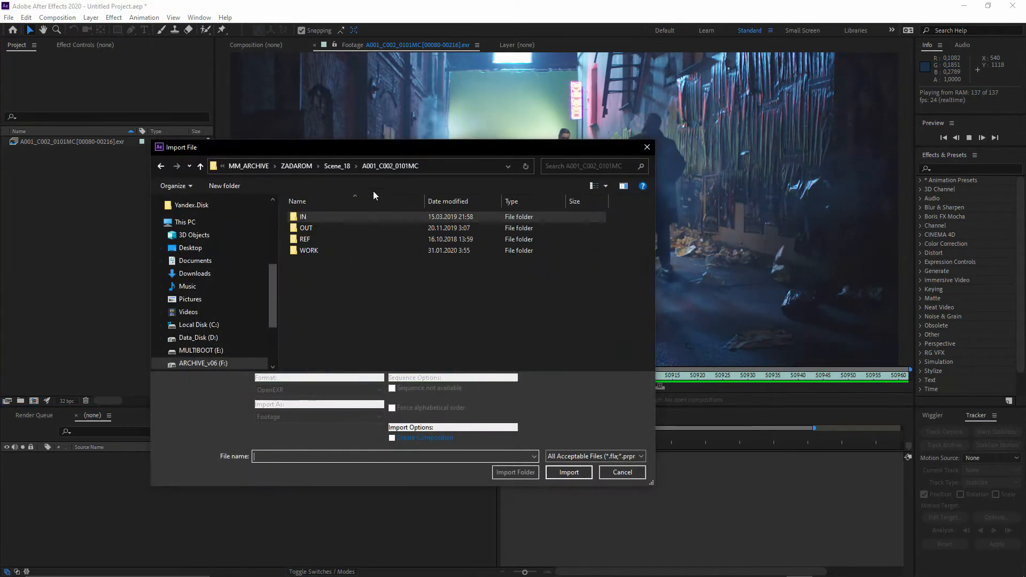
double_click(305, 228)
double_click(315, 235)
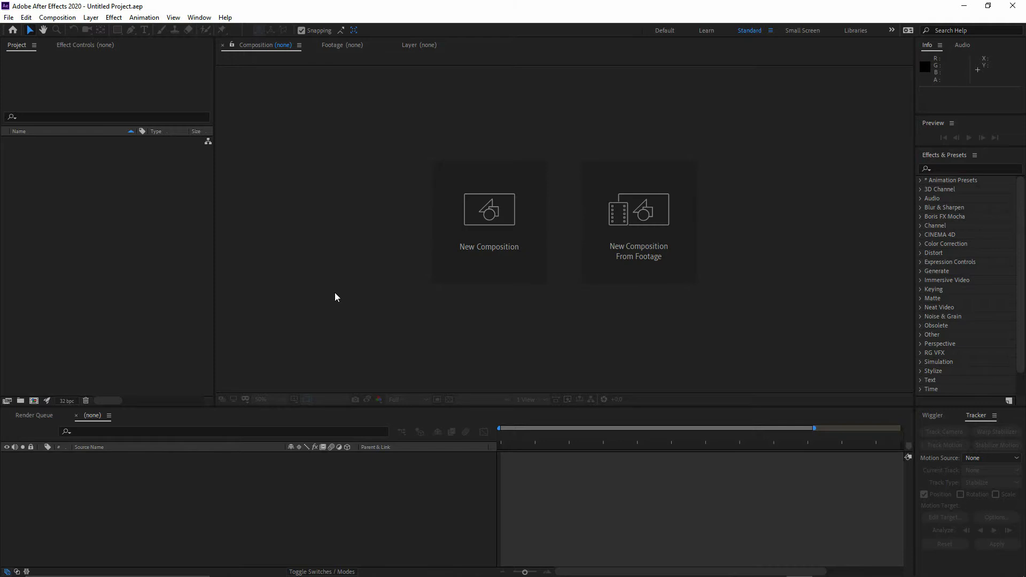
- Examine the Composition, Timeline, Project, Info and Preview areas of the workspace one after another
left_click(337, 297)
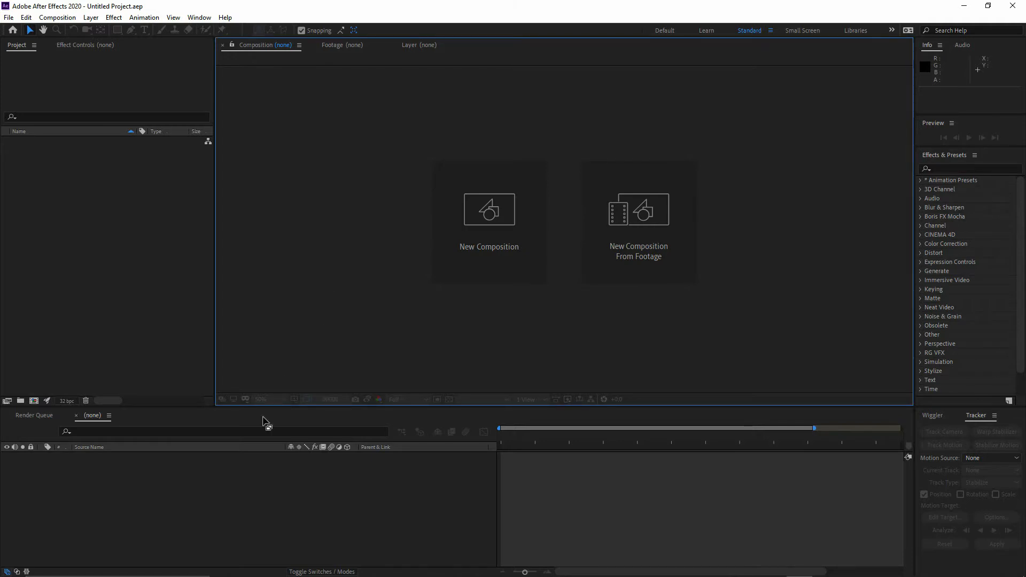
left_click(236, 477)
left_click(177, 374)
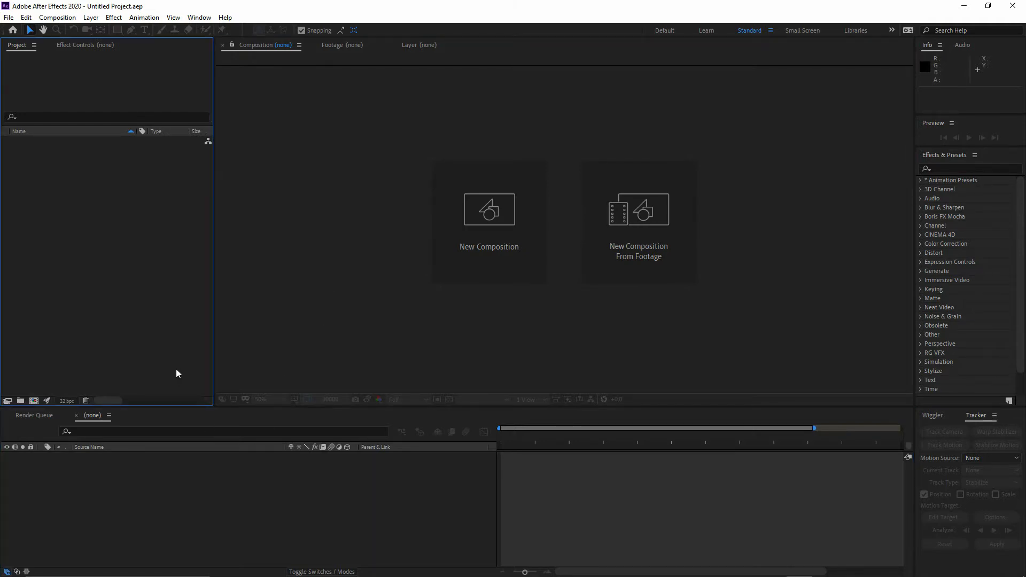
left_click(358, 349)
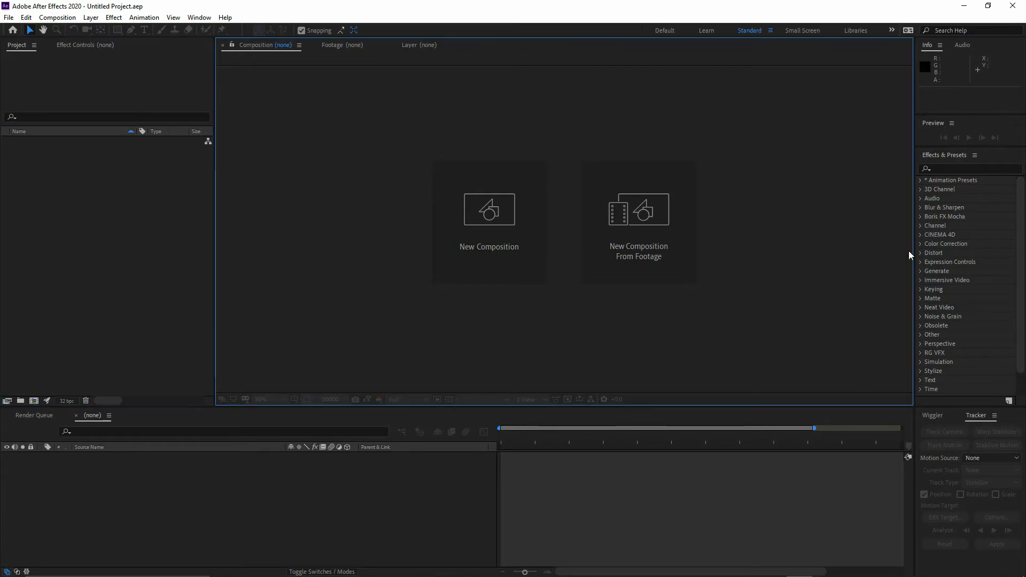
left_click(954, 105)
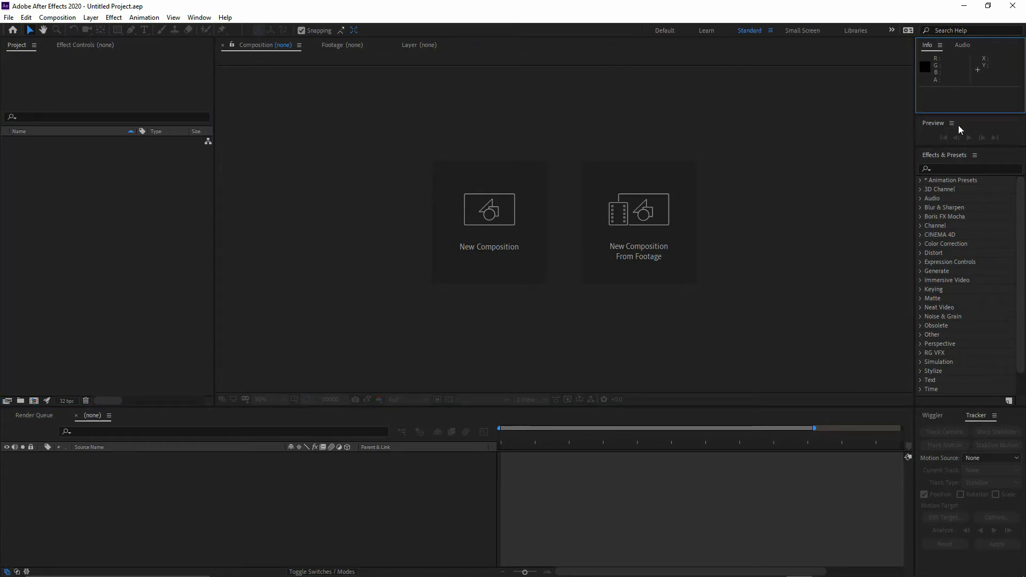
left_click(995, 131)
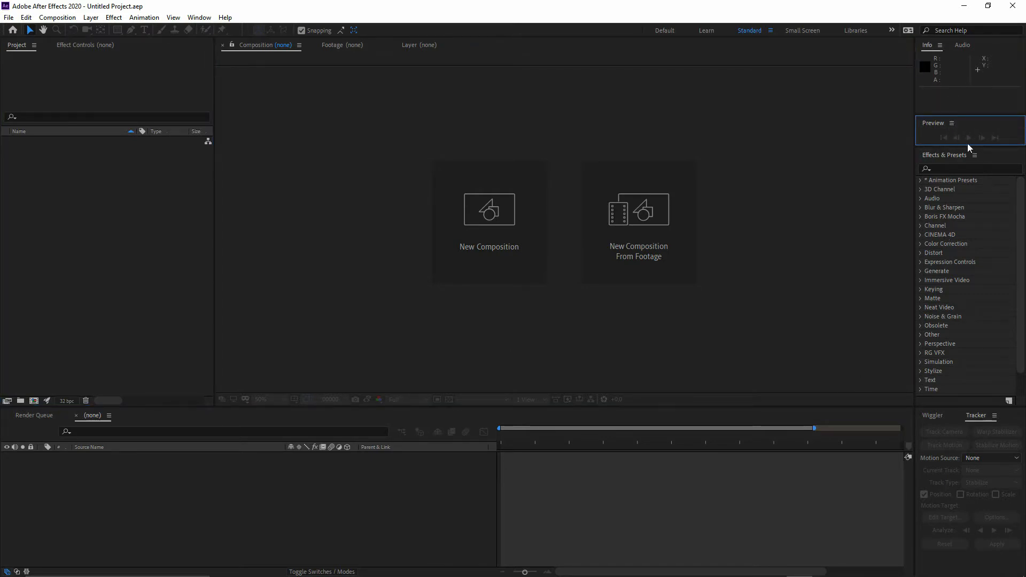
- Enlarge the Preview panel to reveal its options and shrink it back to only the playback controls
left_click_drag(965, 147, 968, 199)
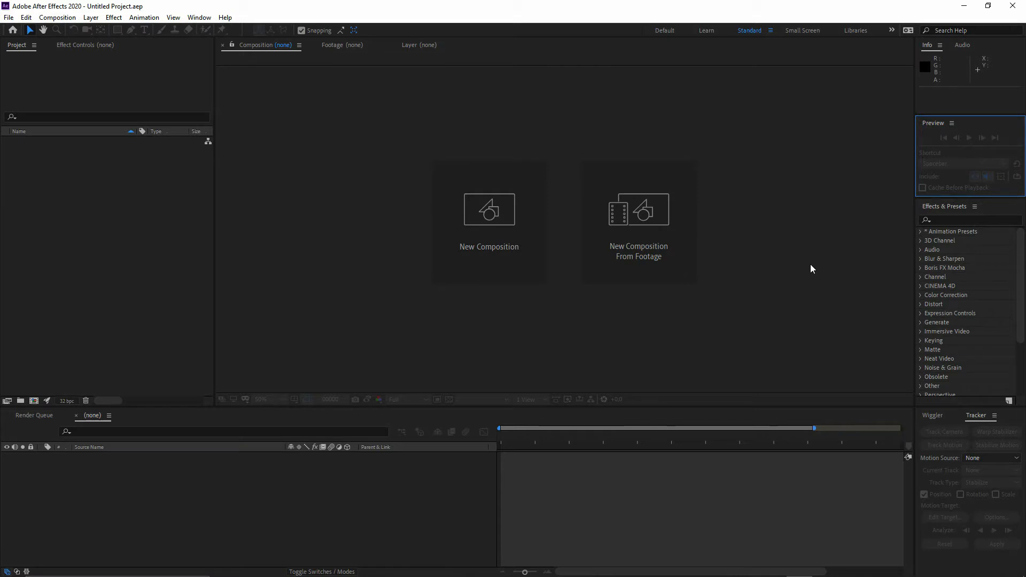
left_click_drag(946, 197, 949, 149)
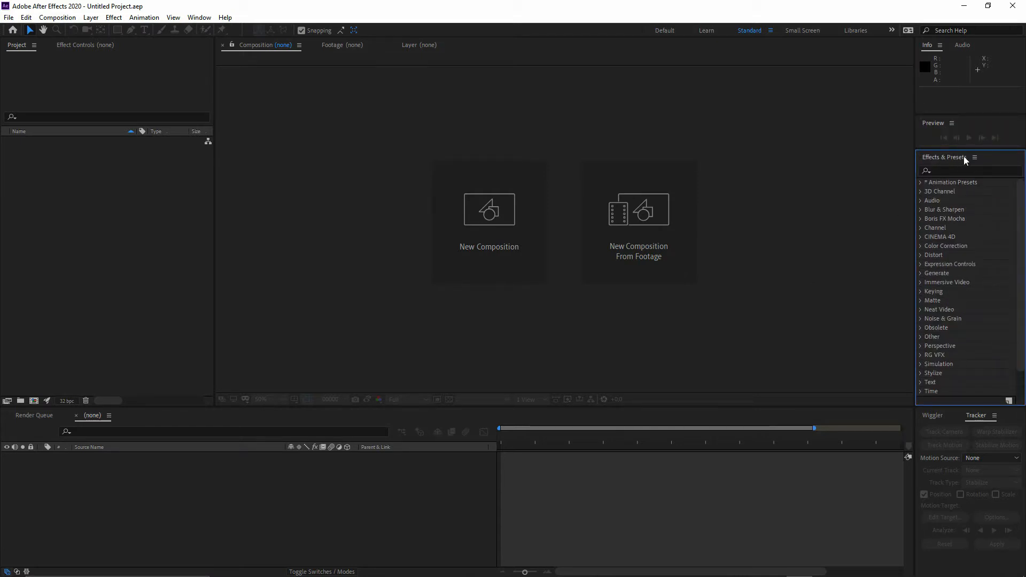
- Look through the Small Screen and Libraries workspaces and switch to the Default workspace
left_click(801, 32)
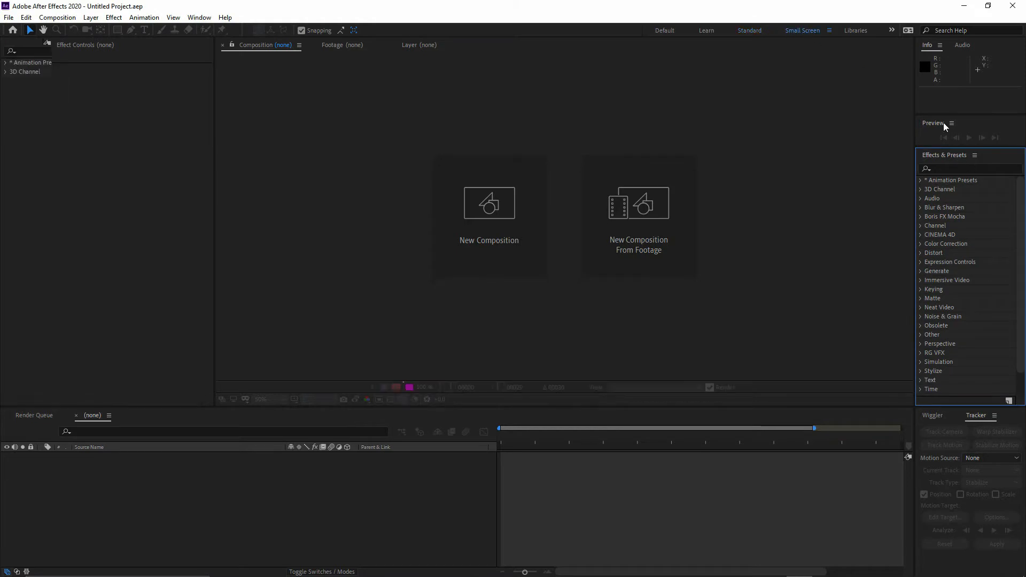
left_click(856, 31)
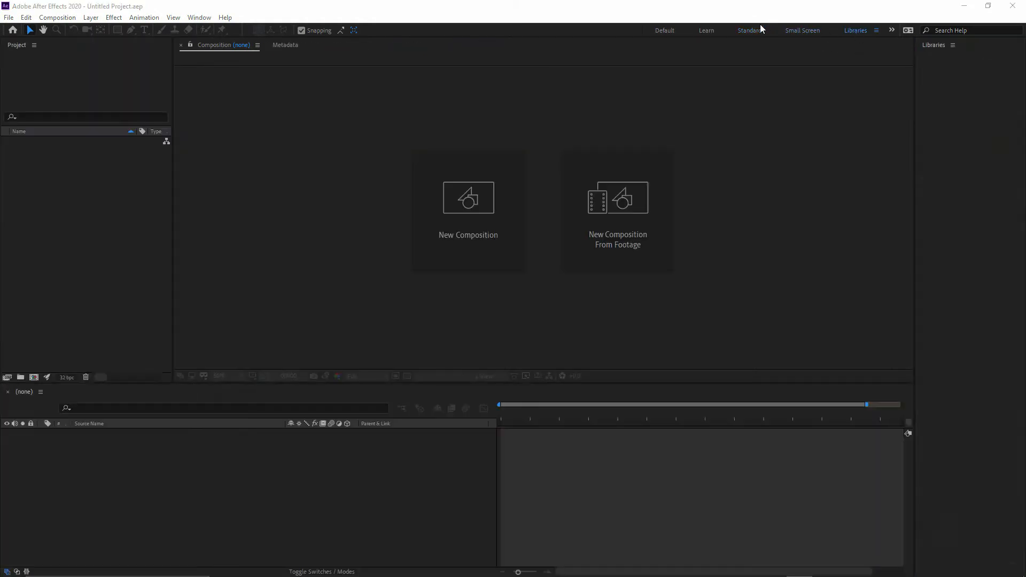
left_click(664, 31)
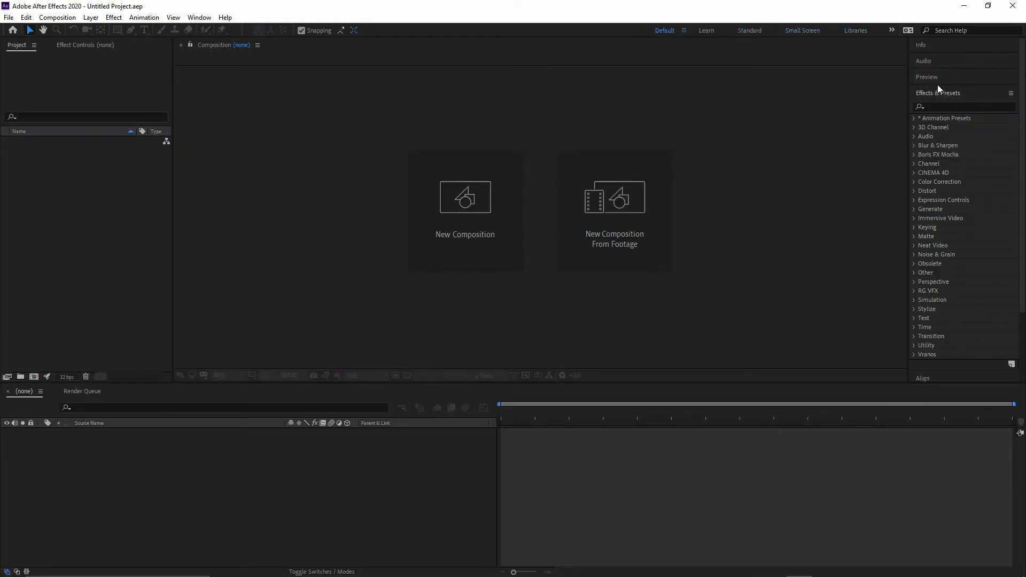
- Expand the Preview, Audio, Info and Effects & Presets panels in turn, and change their group from stacked to tabbed panels
left_click(938, 79)
left_click(937, 63)
left_click(935, 46)
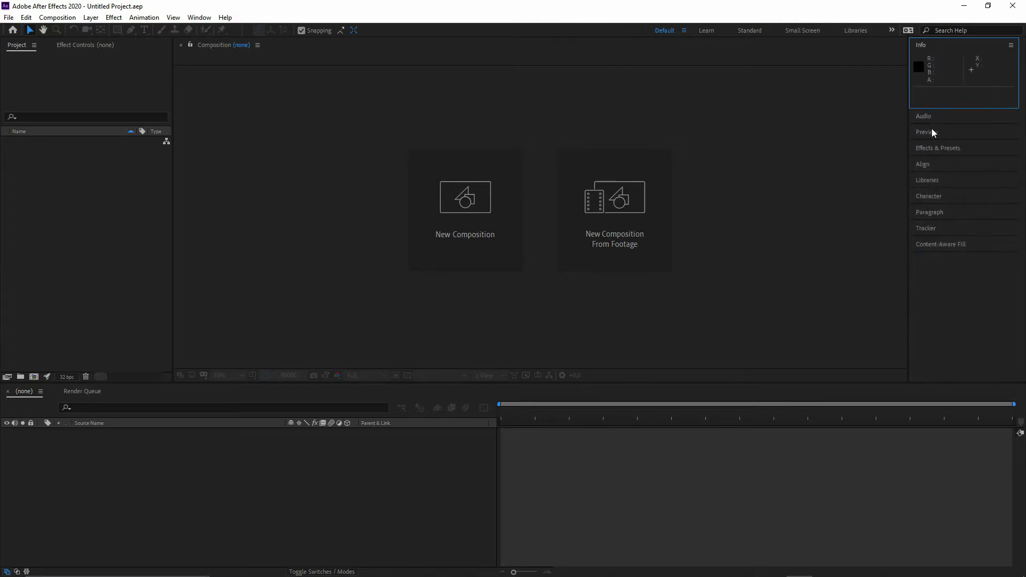
left_click(932, 144)
right_click(932, 143)
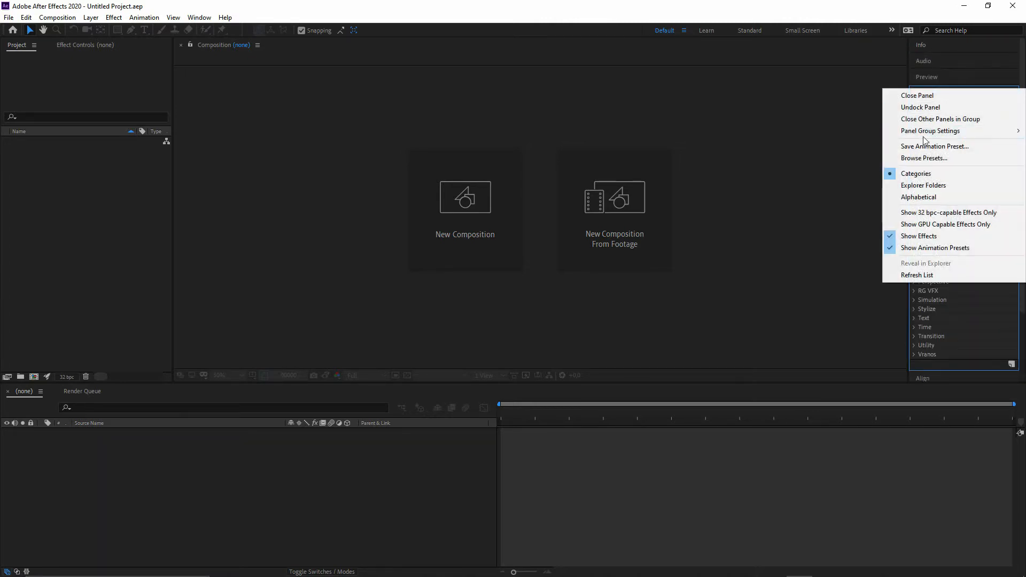
mouse_move(930, 131)
left_click(799, 172)
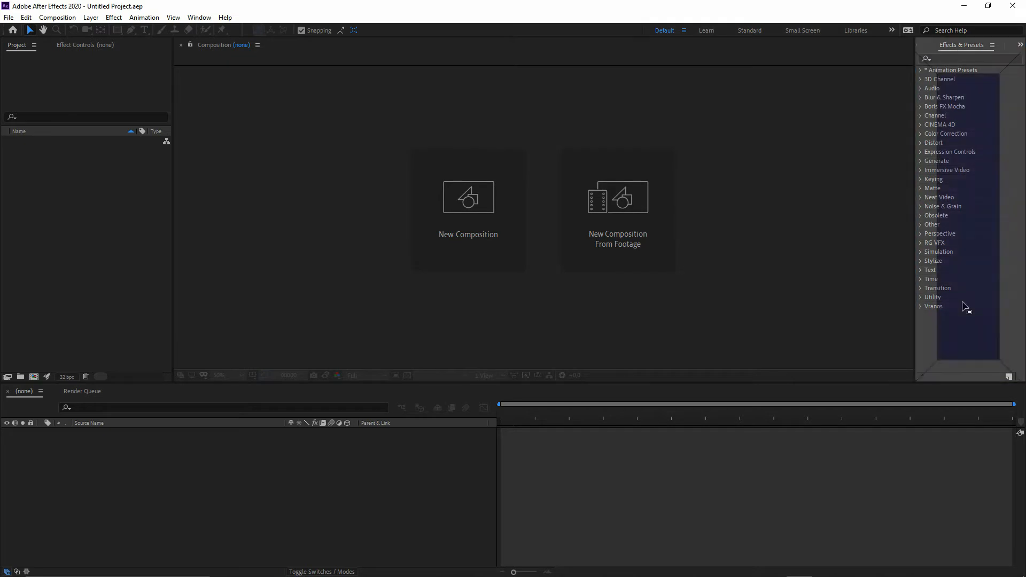
- Dock Effects & Presets as a separate group below the tabbed panels, with a compact Preview panel directly above it
left_click_drag(966, 307, 957, 374)
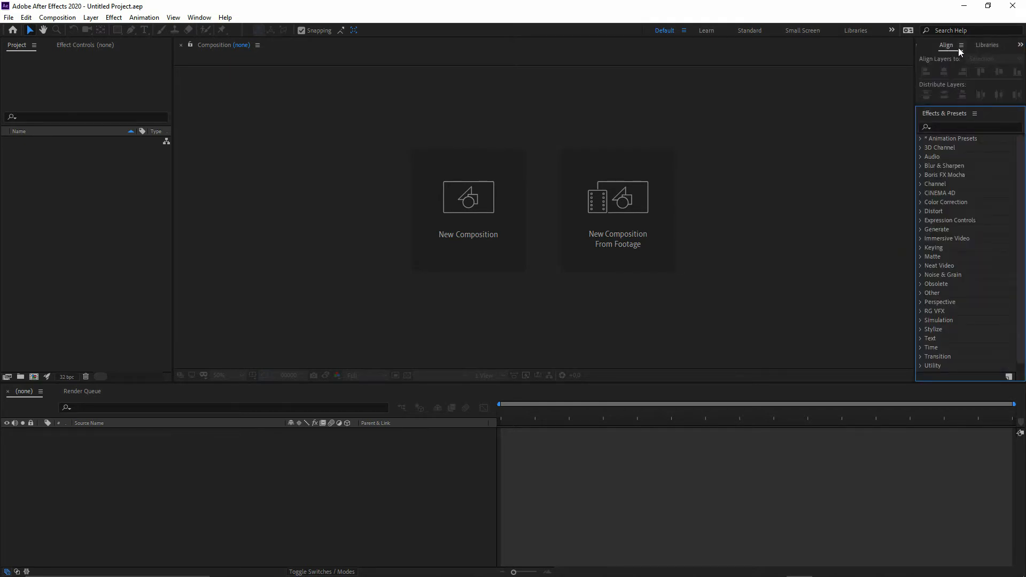
left_click_drag(921, 46, 946, 123)
left_click_drag(944, 335, 944, 165)
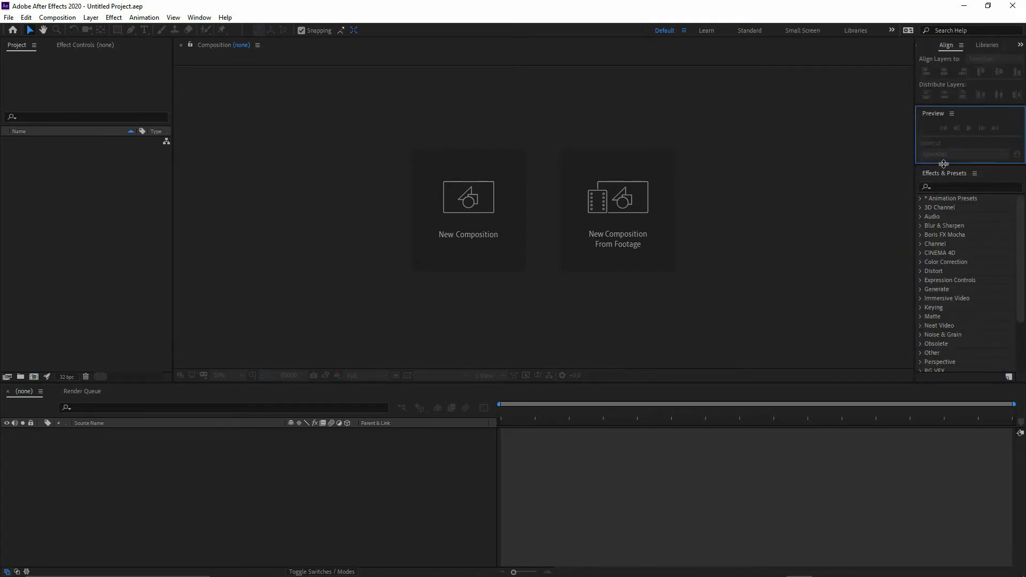
- Widen the side column, move Align, Character, Libraries and Paragraph into the Preview group, and dock Tracker beside the timeline
left_click_drag(915, 89, 792, 85)
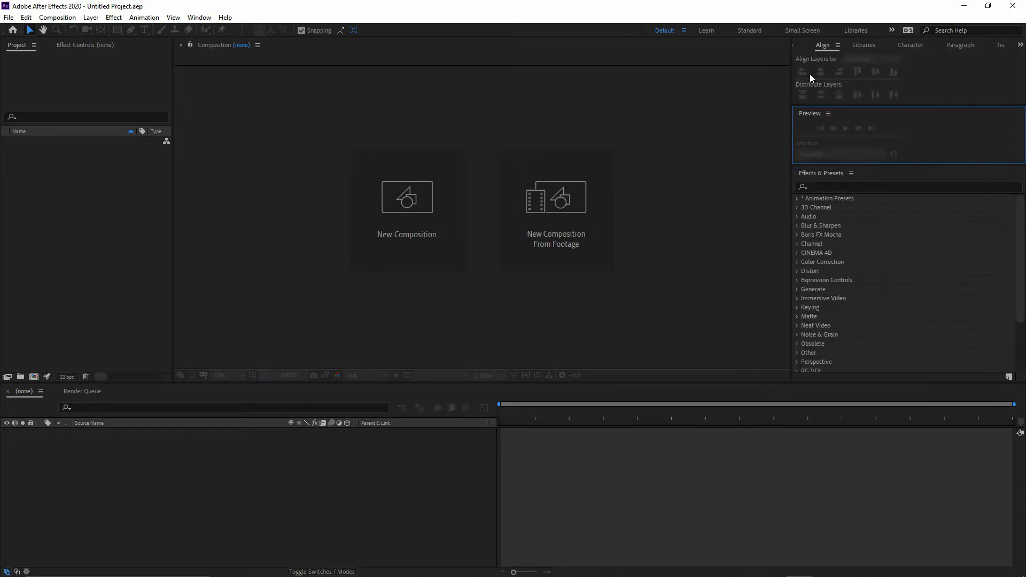
left_click_drag(830, 48, 865, 141)
left_click_drag(874, 46, 874, 137)
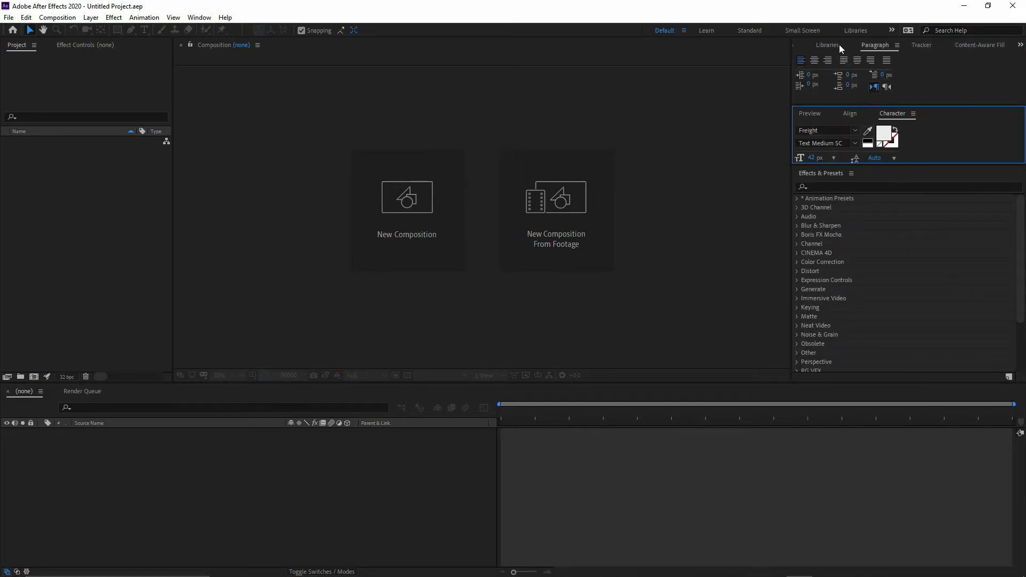
left_click_drag(840, 46, 875, 143)
left_click(815, 114)
left_click_drag(861, 47, 885, 137)
left_click_drag(884, 50, 1017, 491)
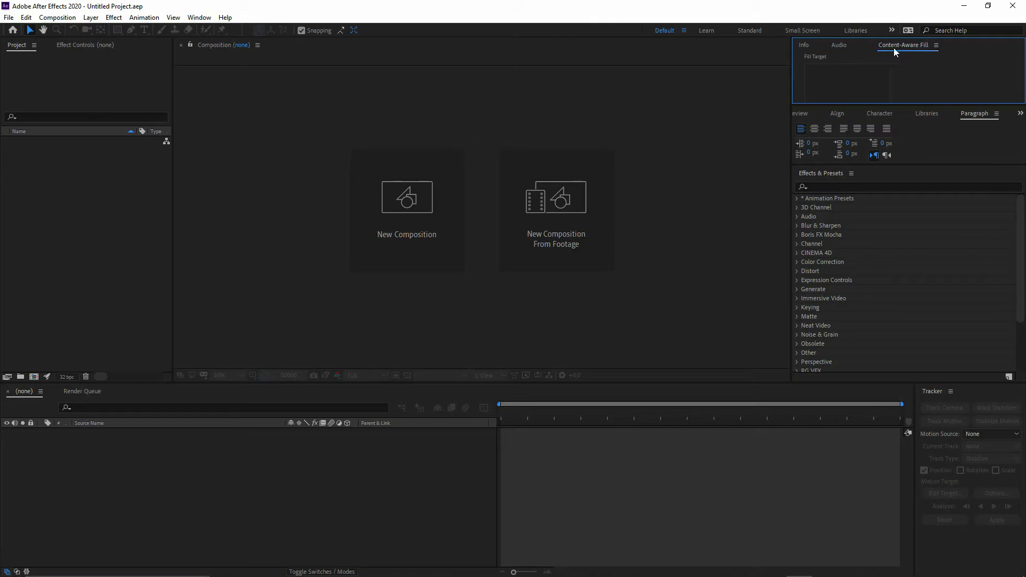
- Close the Content-Aware Fill, Audio and Libraries panels
left_click(926, 46)
left_click(928, 51)
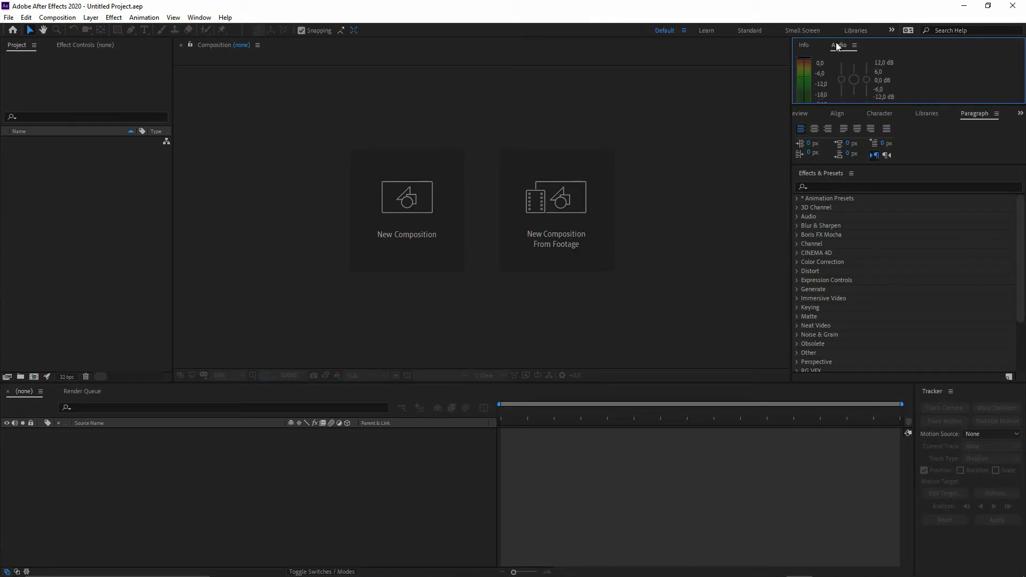
left_click(853, 46)
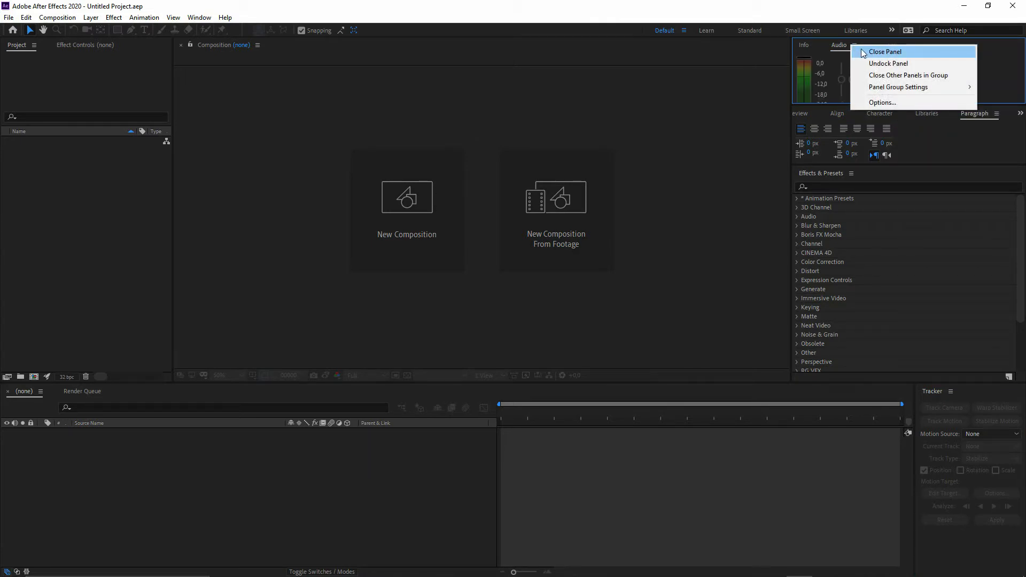
left_click(886, 53)
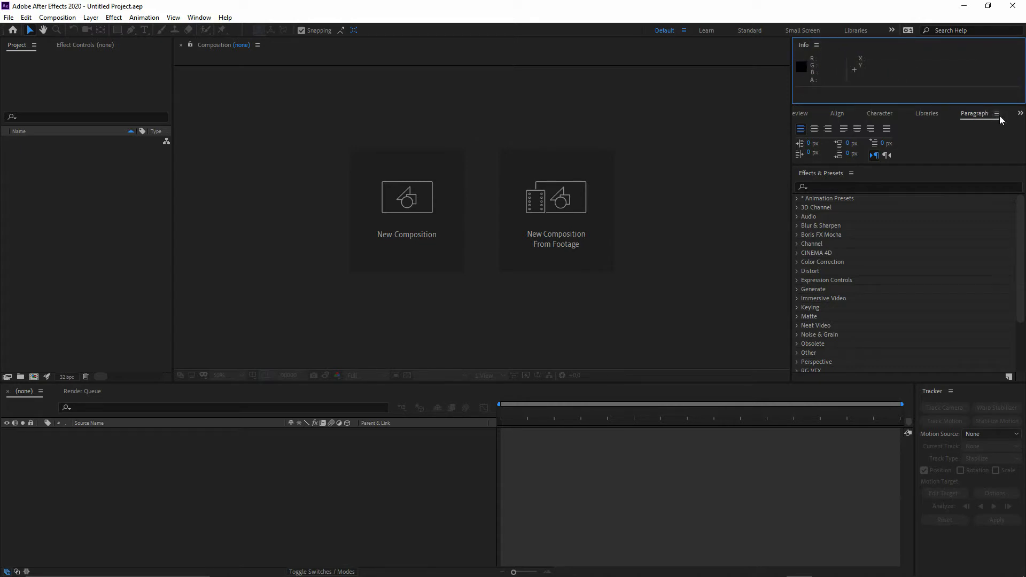
right_click(924, 114)
left_click(930, 121)
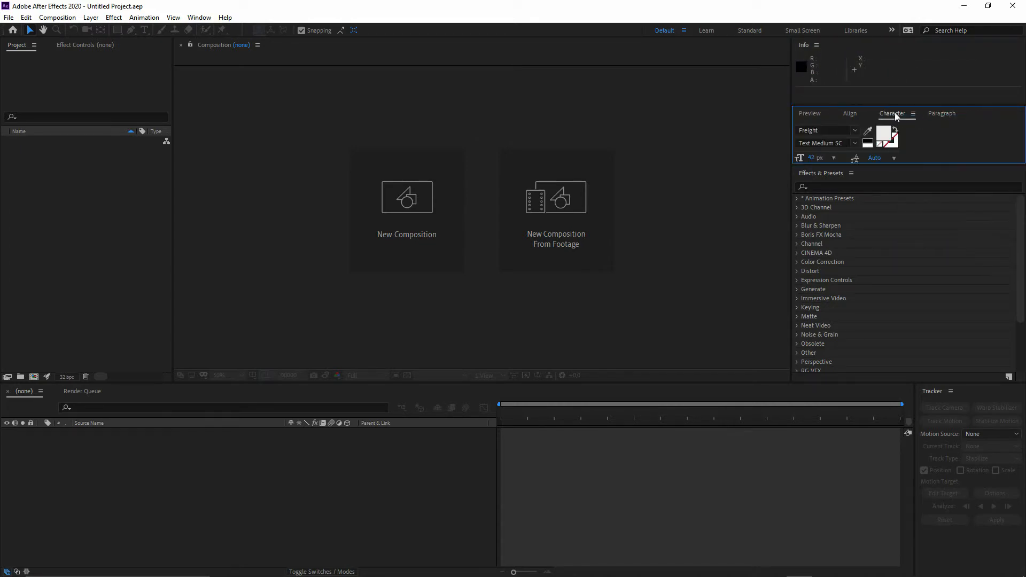
- Move the Align, Character and Paragraph panels into the Info group, leaving Preview alone and Info in front
left_click(845, 116)
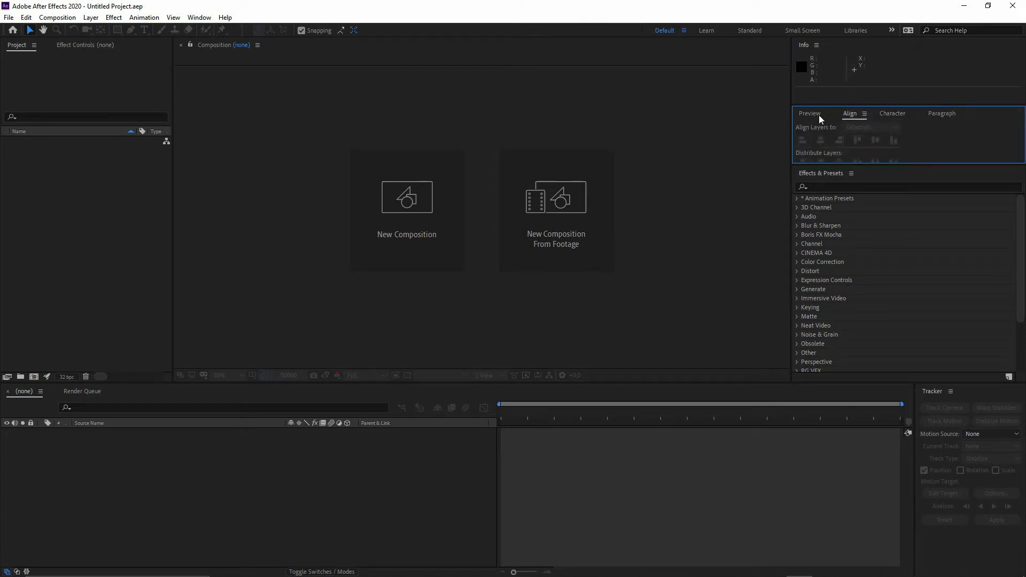
left_click_drag(851, 117, 856, 70)
left_click_drag(861, 114, 882, 70)
left_click(803, 46)
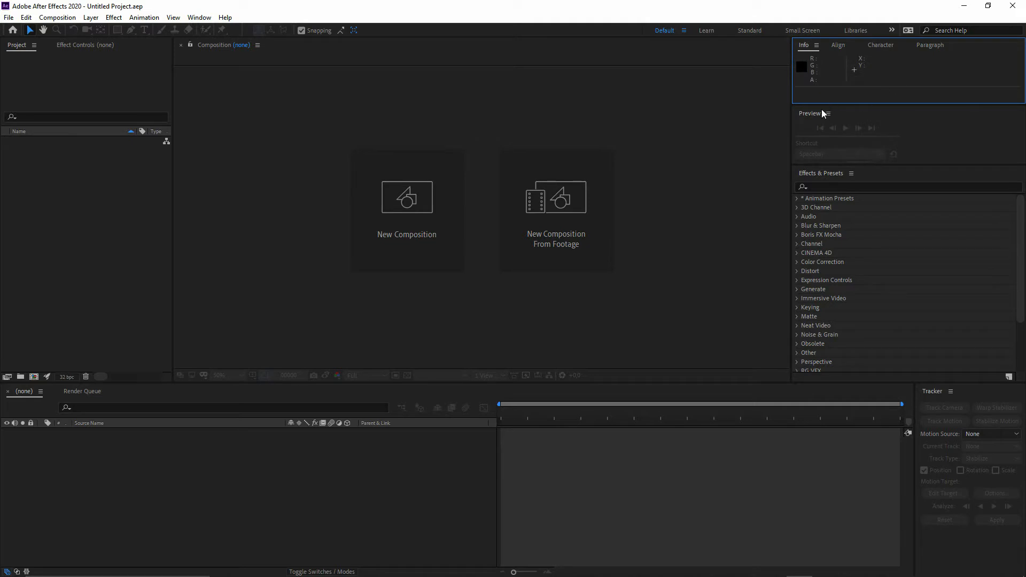
- Narrow the side column of panels and reduce the Preview panel to its playback controls
left_click_drag(795, 105, 890, 116)
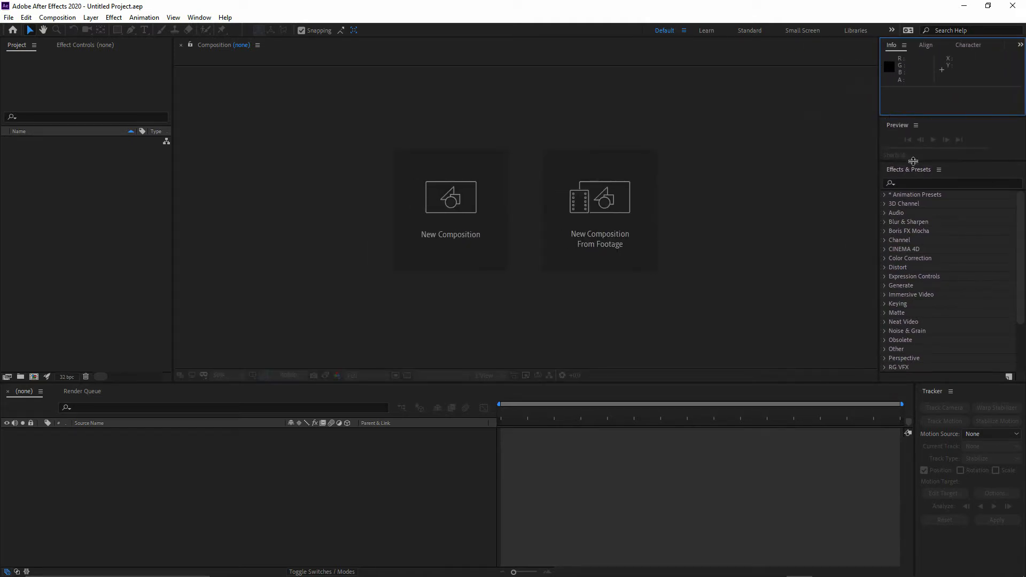
left_click_drag(896, 160, 897, 149)
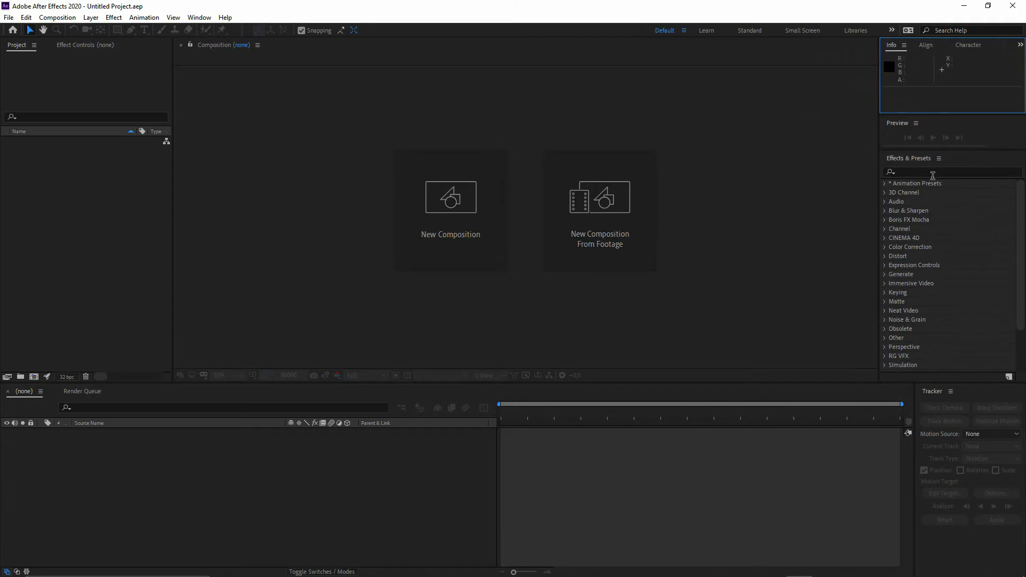
- Search the Effects & Presets panel for "curve"
left_click(911, 171)
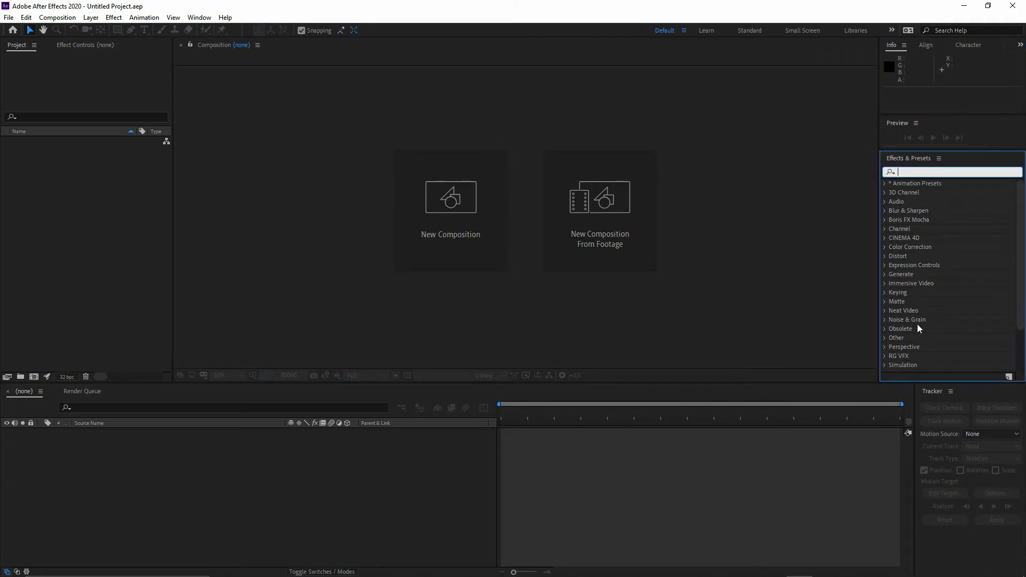
type("curve")
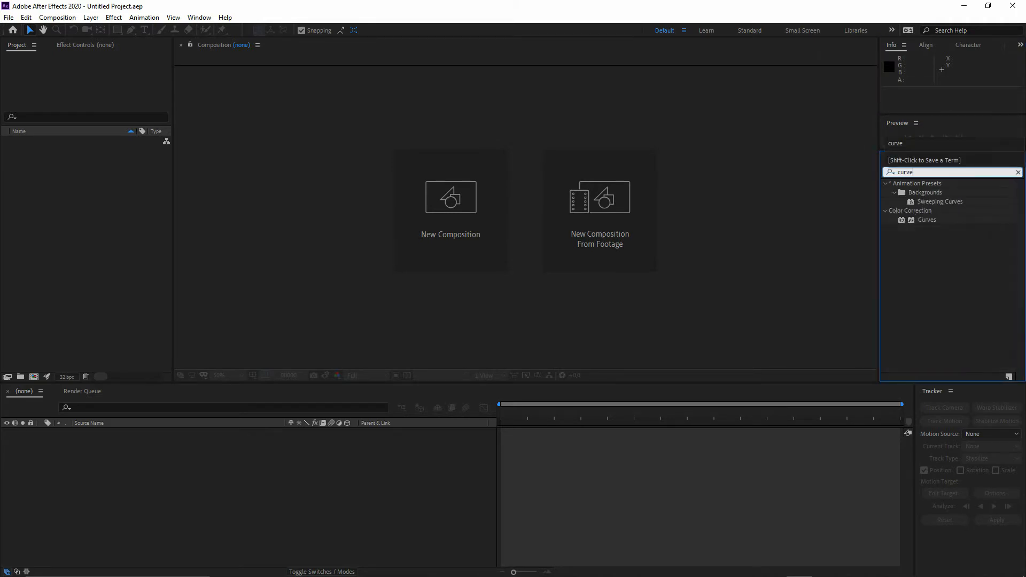
key("Escape")
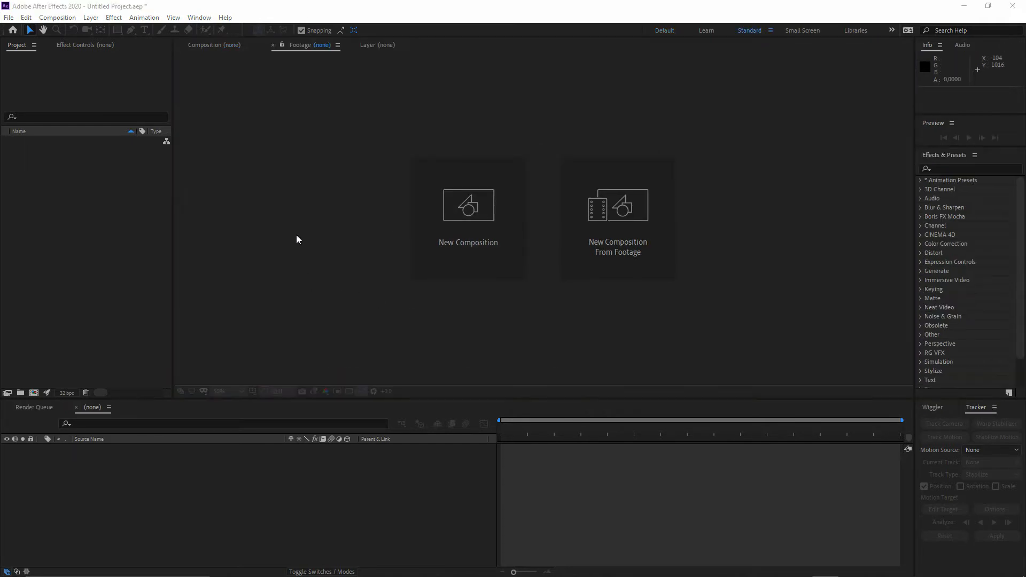
left_click(297, 239)
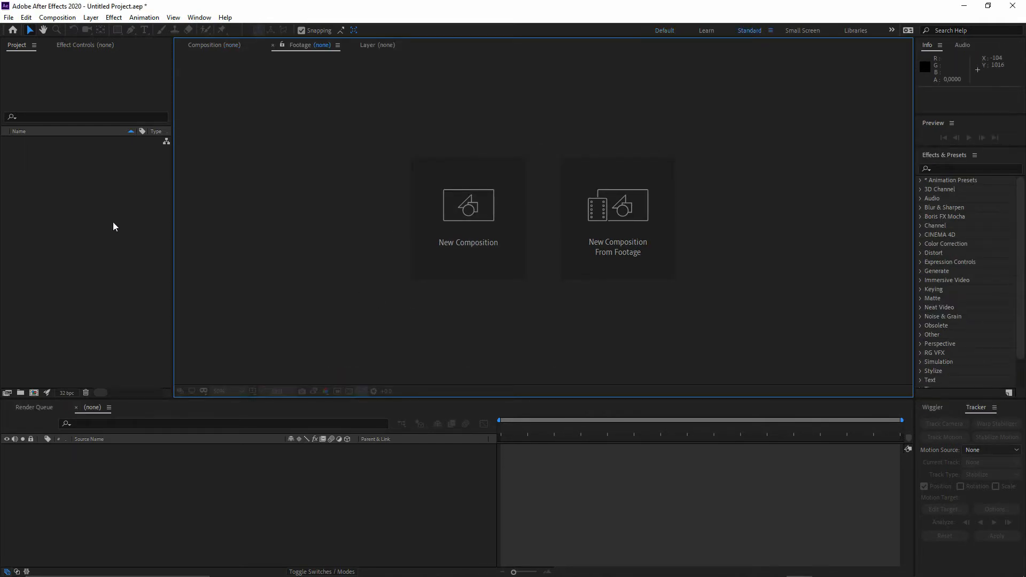
left_click(89, 215)
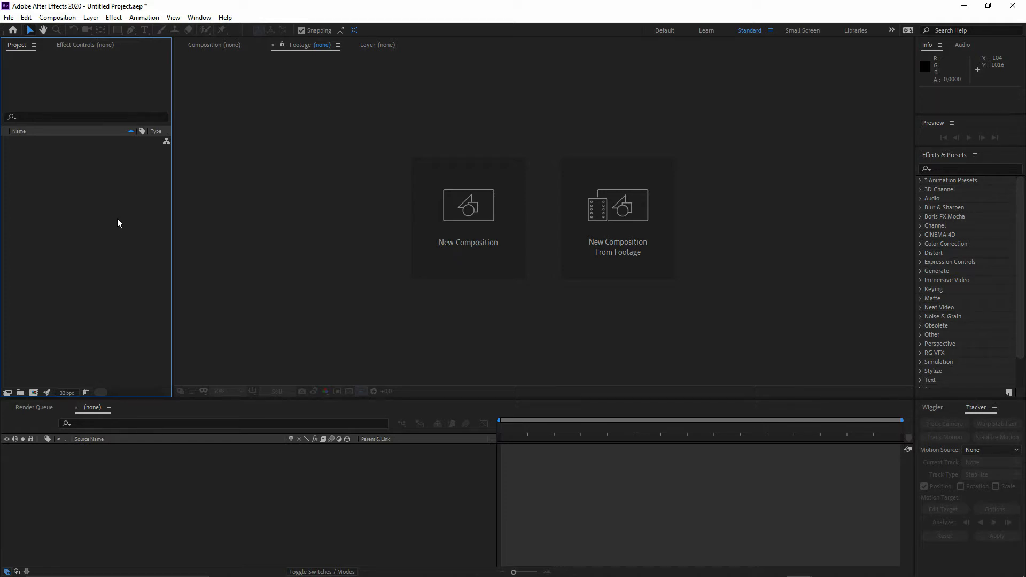
double_click(92, 219)
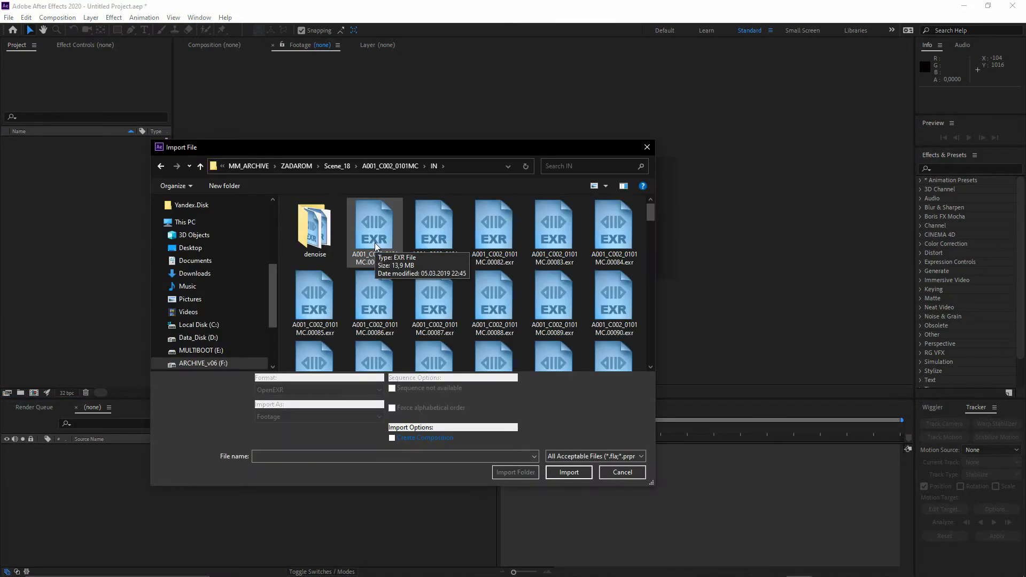
double_click(375, 247)
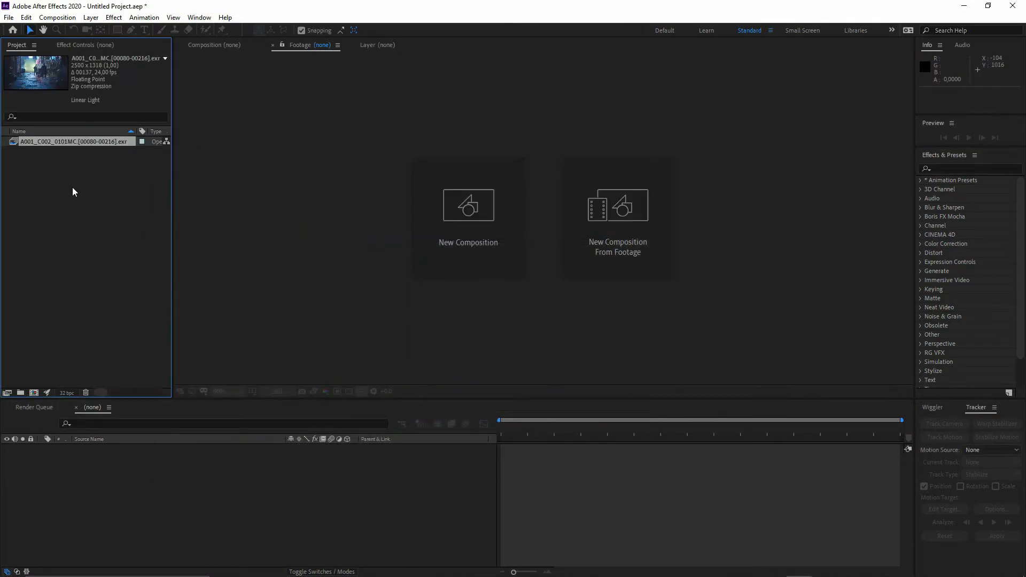
key("ctrl+z")
double_click(89, 213)
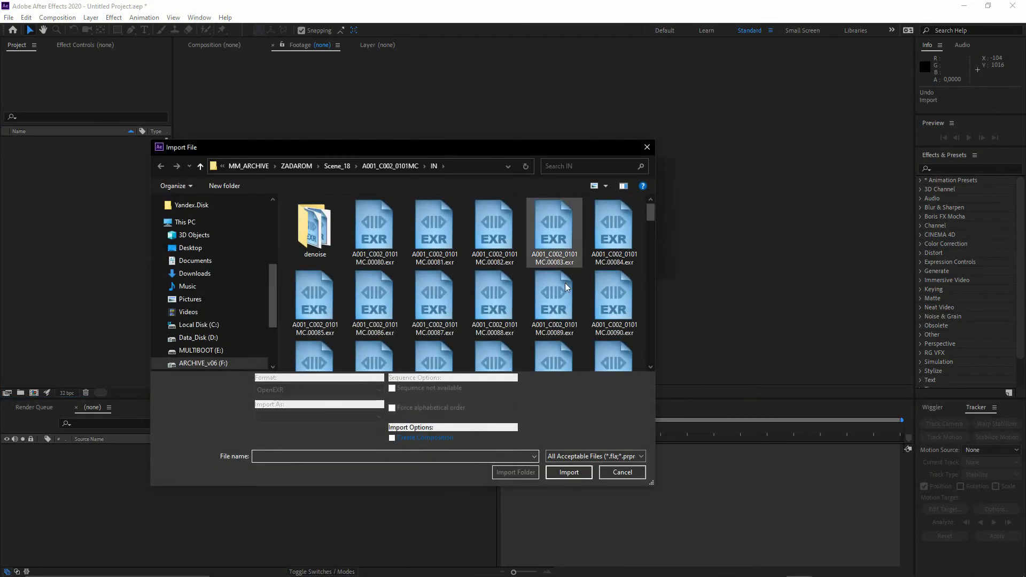
left_click(622, 472)
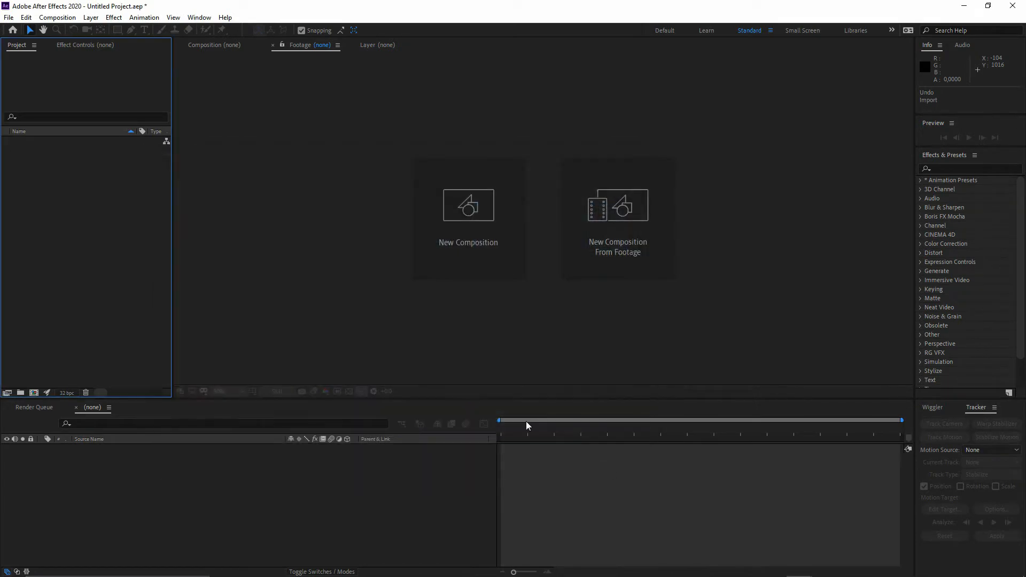
- Import the A001_C002_0101MC EXR image sequence from the shot's IN folder inside Scene_18
double_click(84, 177)
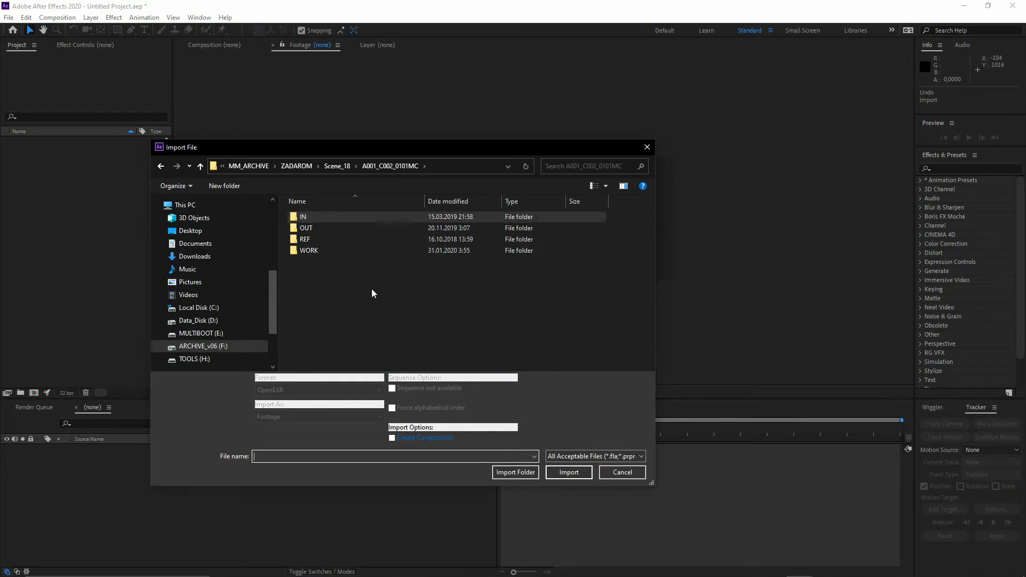
left_click_drag(385, 298, 320, 174)
left_click(337, 165)
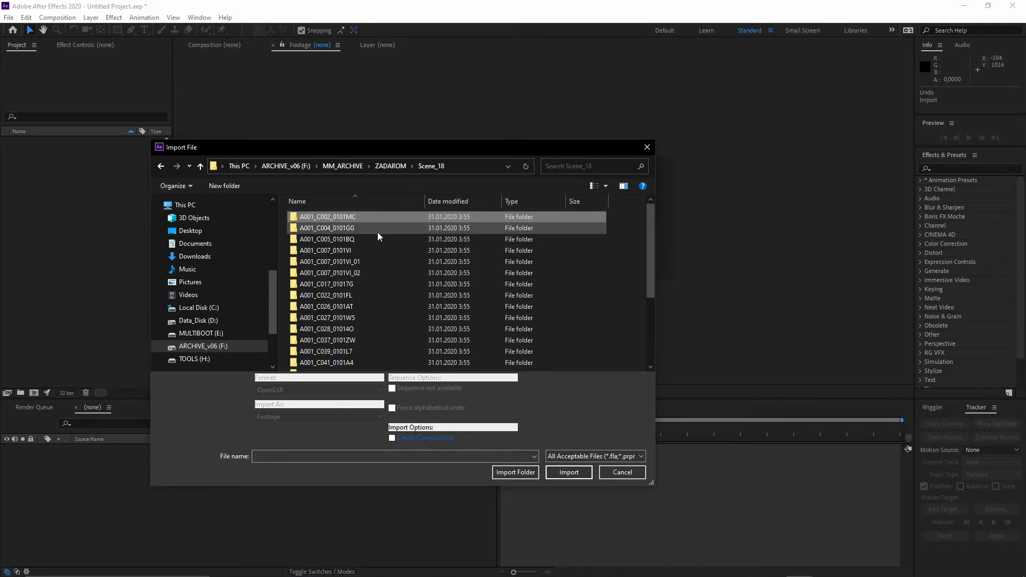
double_click(328, 218)
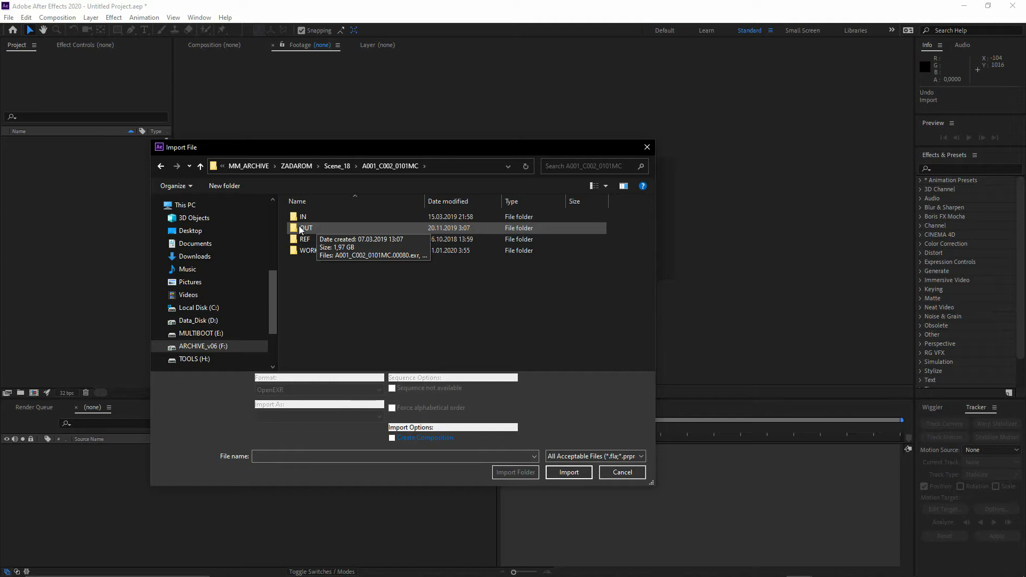
double_click(336, 219)
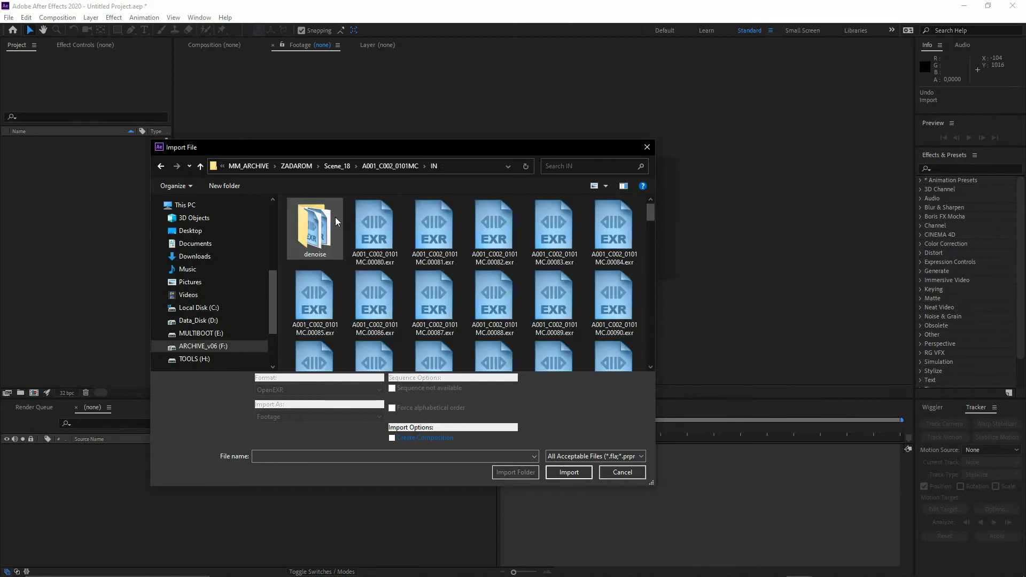
left_click(381, 228)
double_click(383, 233)
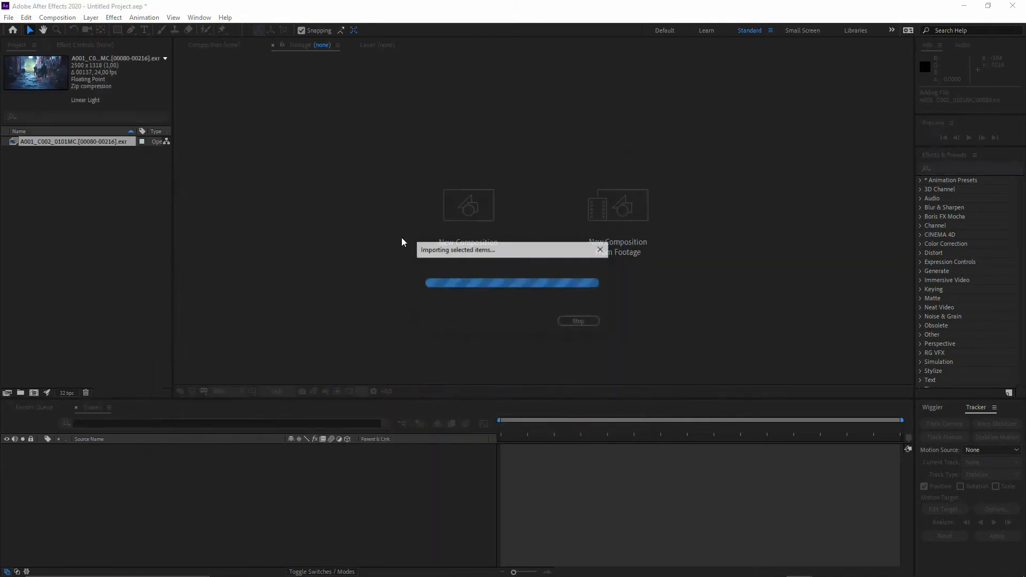
left_click(140, 174)
left_click(60, 142)
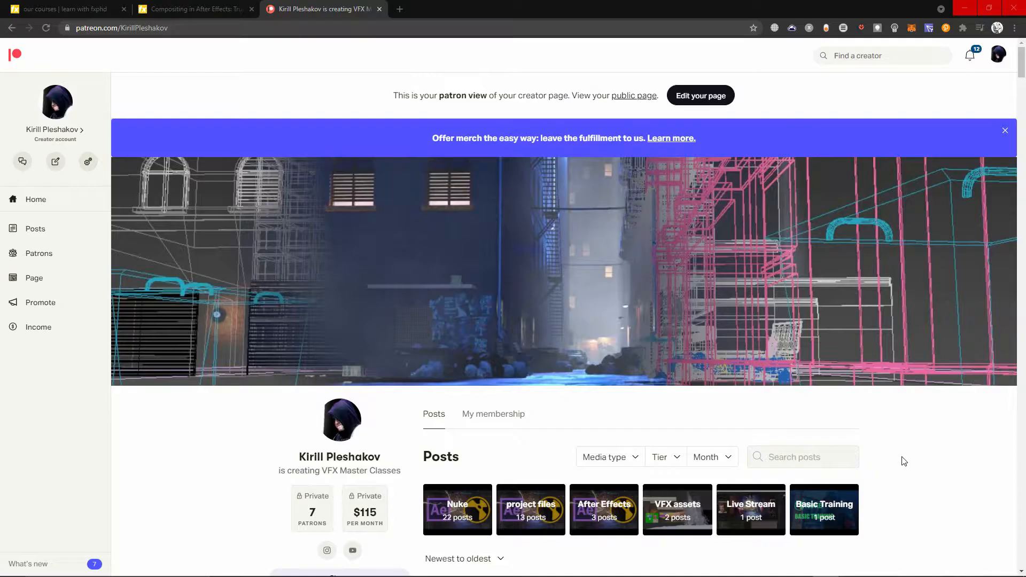
- Look through the After Effects and Nuke posts on the Patreon creator page in the browser
scroll(902, 460, "down", 4)
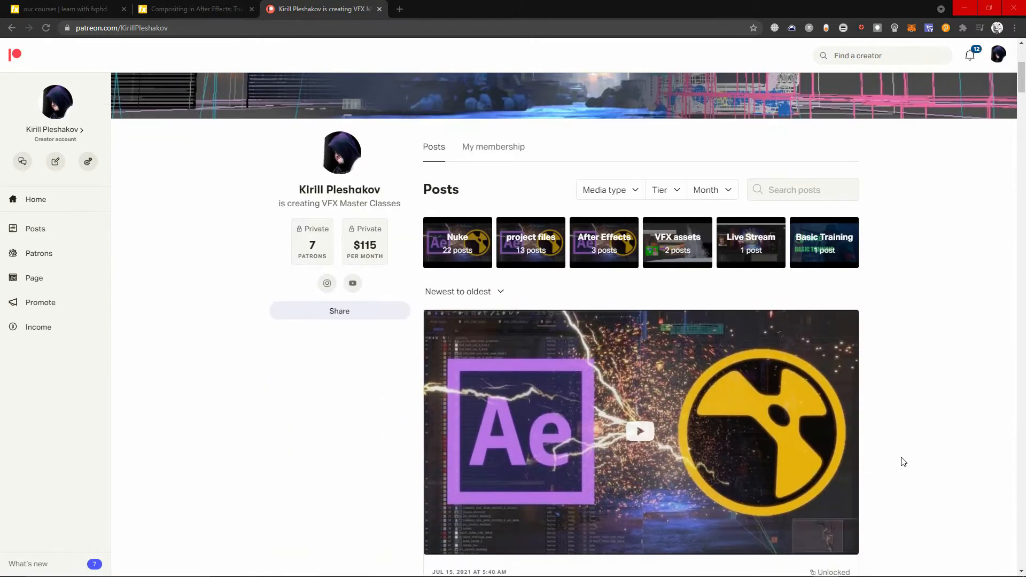
scroll(902, 461, "down", 2)
scroll(902, 461, "down", 3)
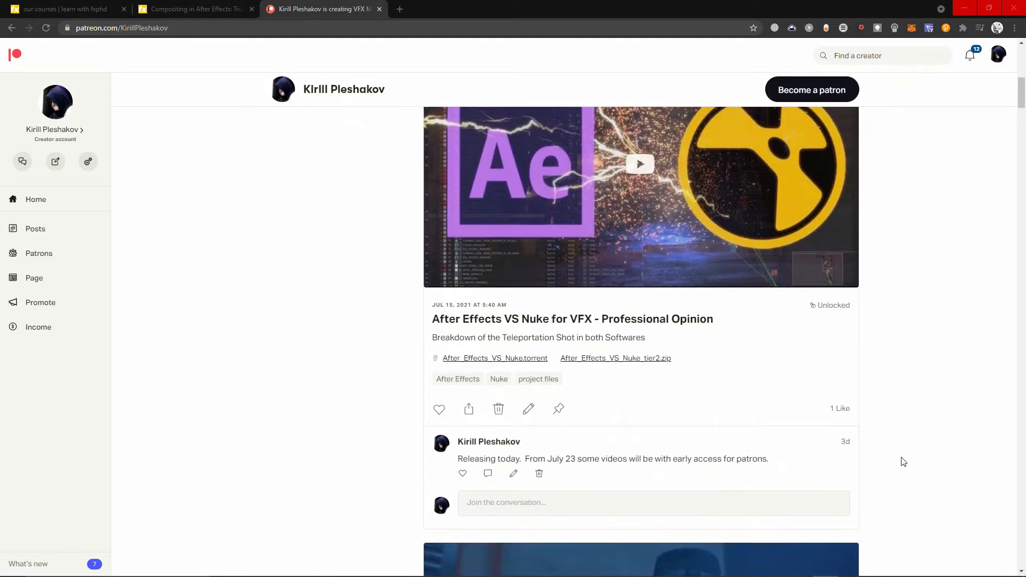
scroll(904, 462, "down", 7)
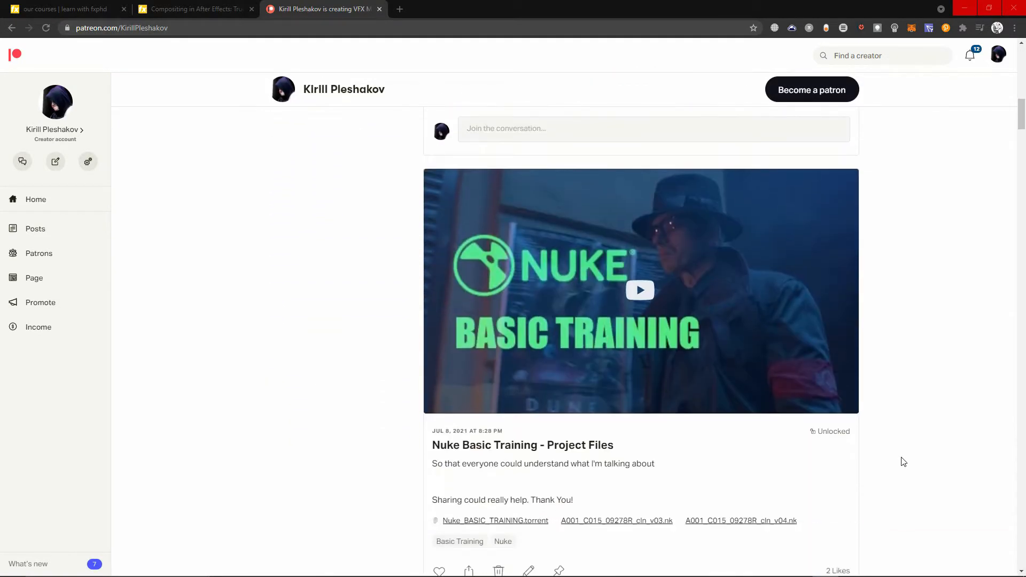
scroll(904, 462, "down", 11)
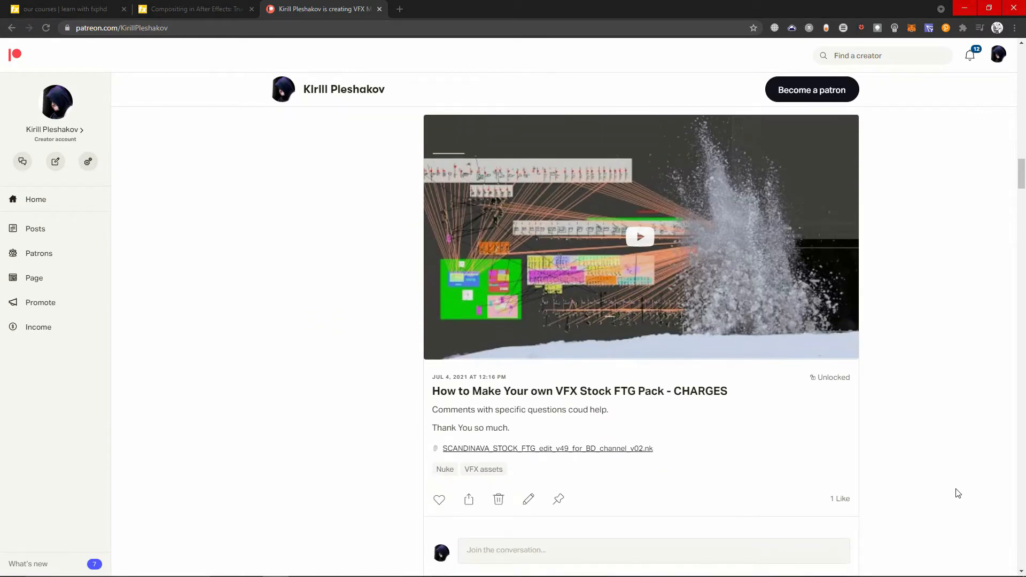
scroll(959, 493, "down", 13)
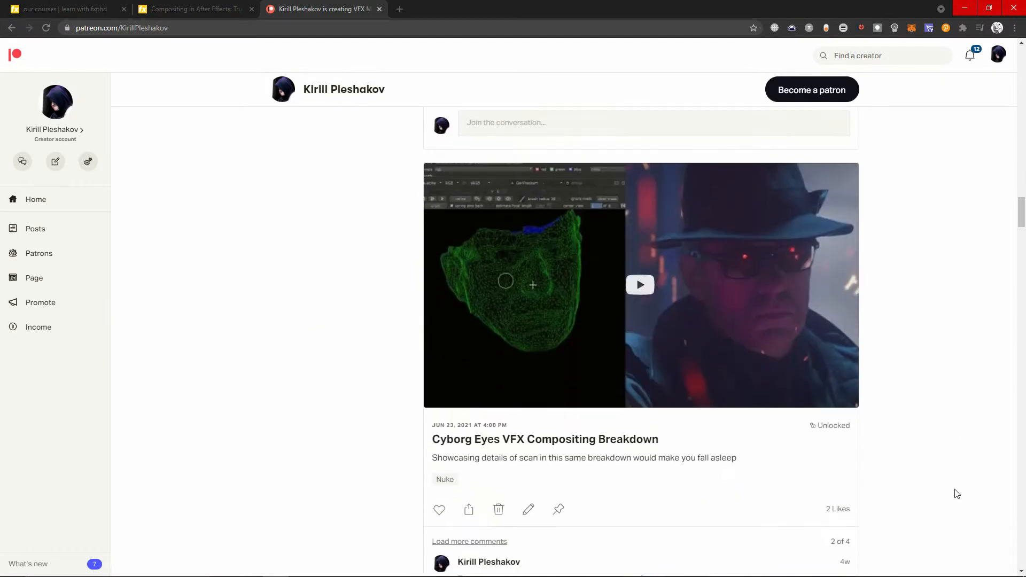
scroll(957, 494, "down", 11)
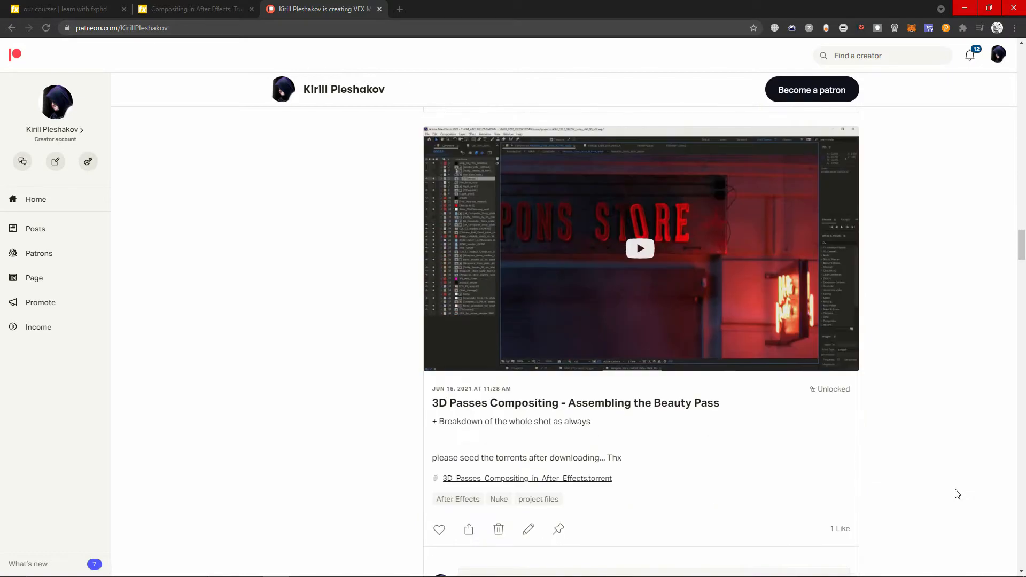
scroll(958, 494, "up", 1)
scroll(956, 493, "down", 9)
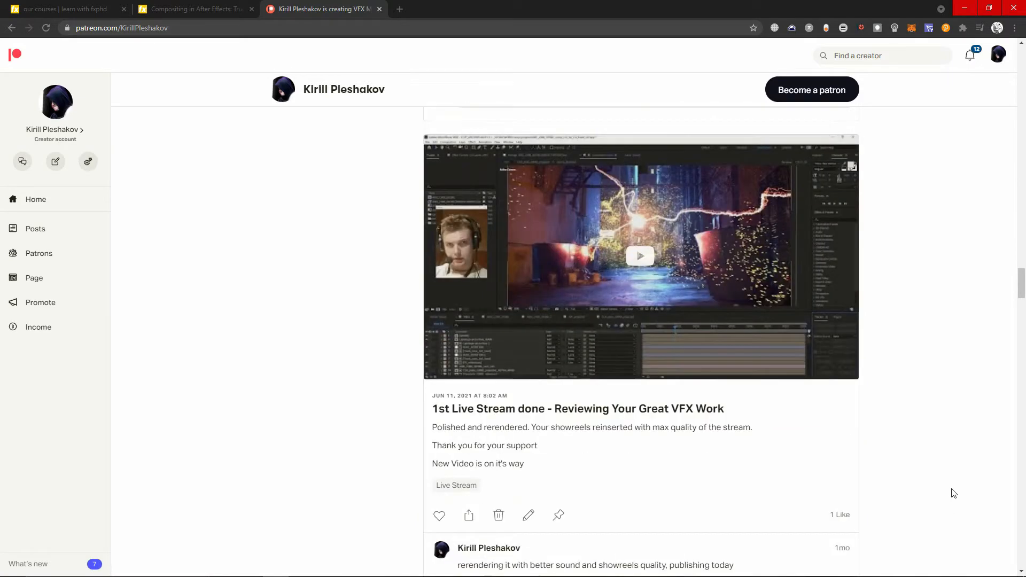
scroll(955, 493, "down", 13)
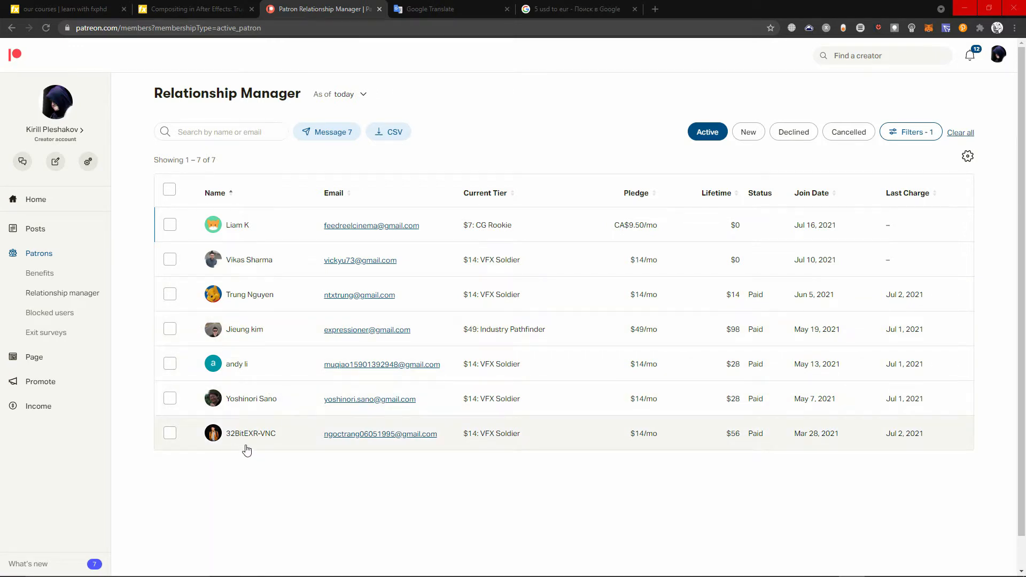
- Switch back to After Effects and check the project's 32 bits per channel (float) colour depth in the Project Settings
key("alt+Tab")
key("alt+Tab")
key("alt+Tab")
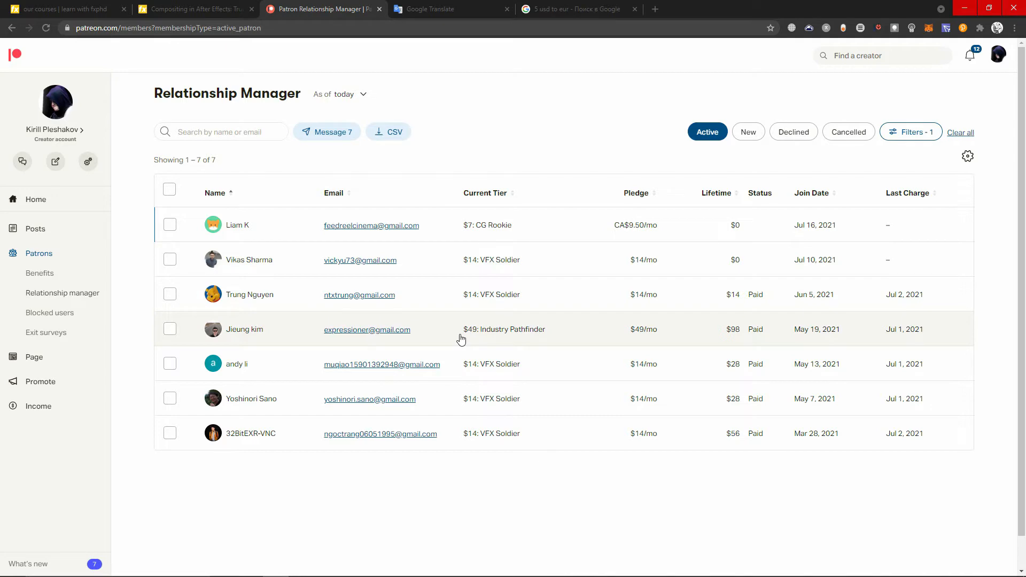
key("alt+Tab")
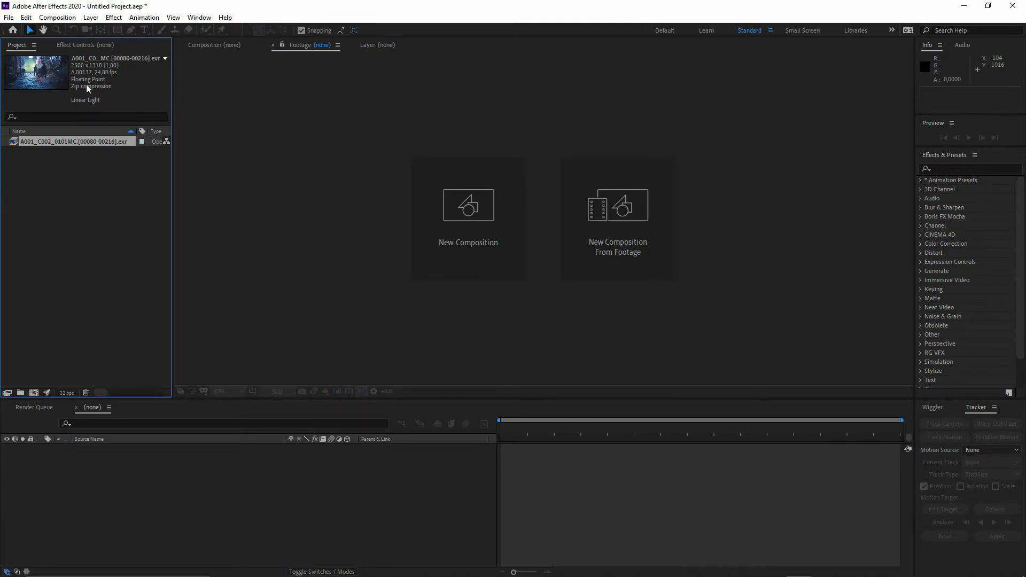
left_click(67, 393)
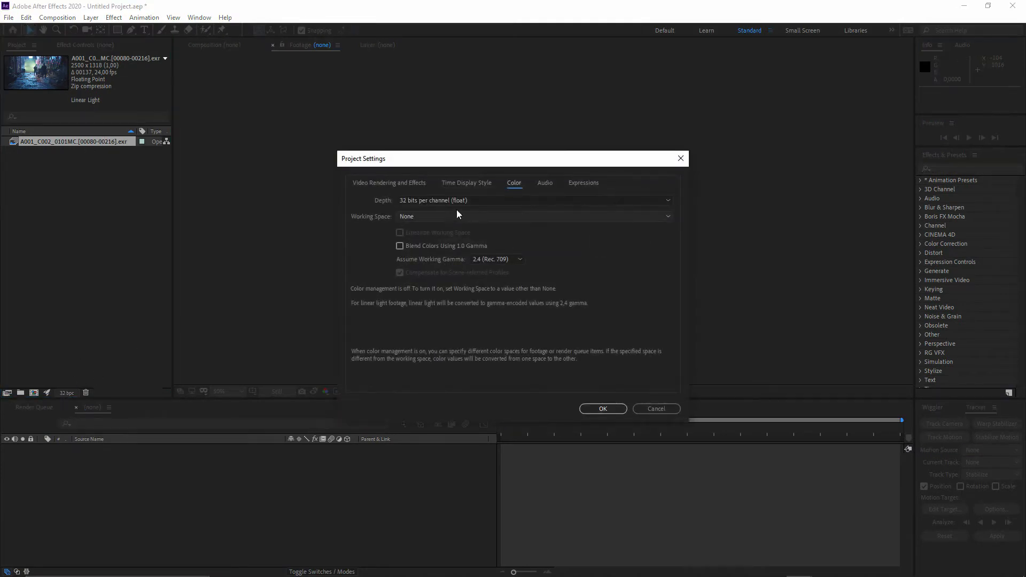
left_click(472, 201)
left_click(419, 235)
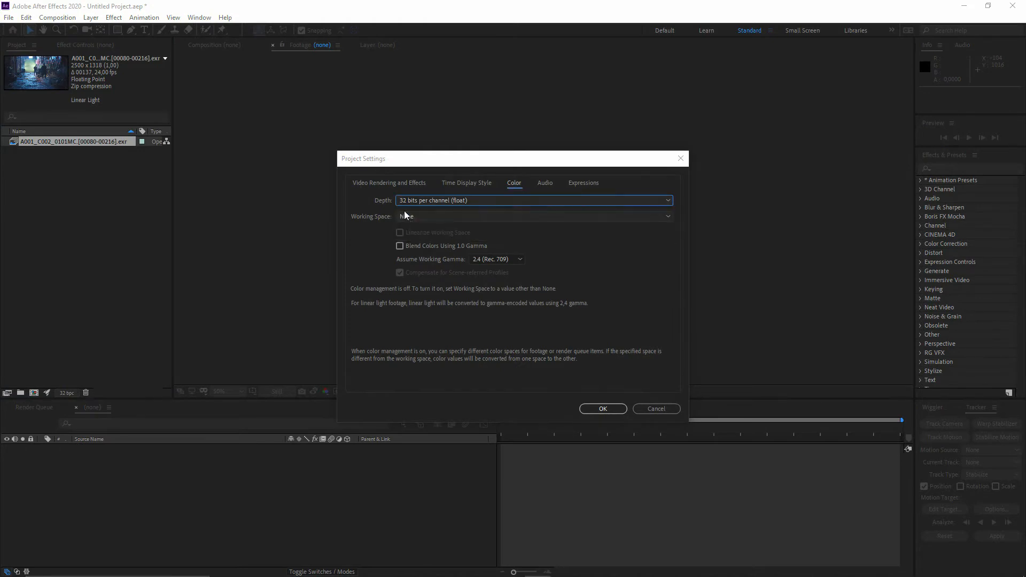
left_click(657, 409)
- Create a new composition from the imported A001_C002_0101MC EXR sequence
left_click(70, 159)
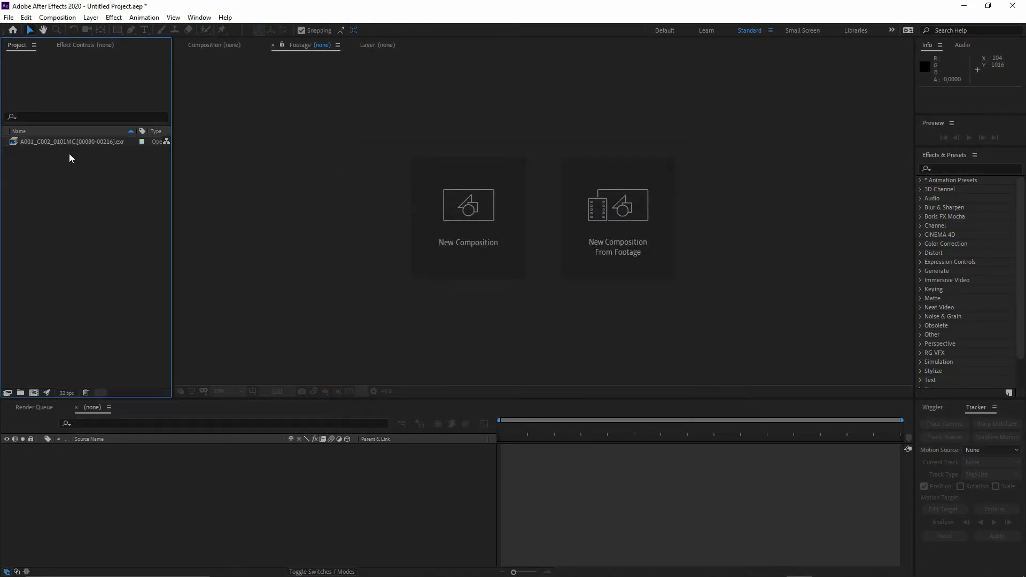
left_click(84, 143)
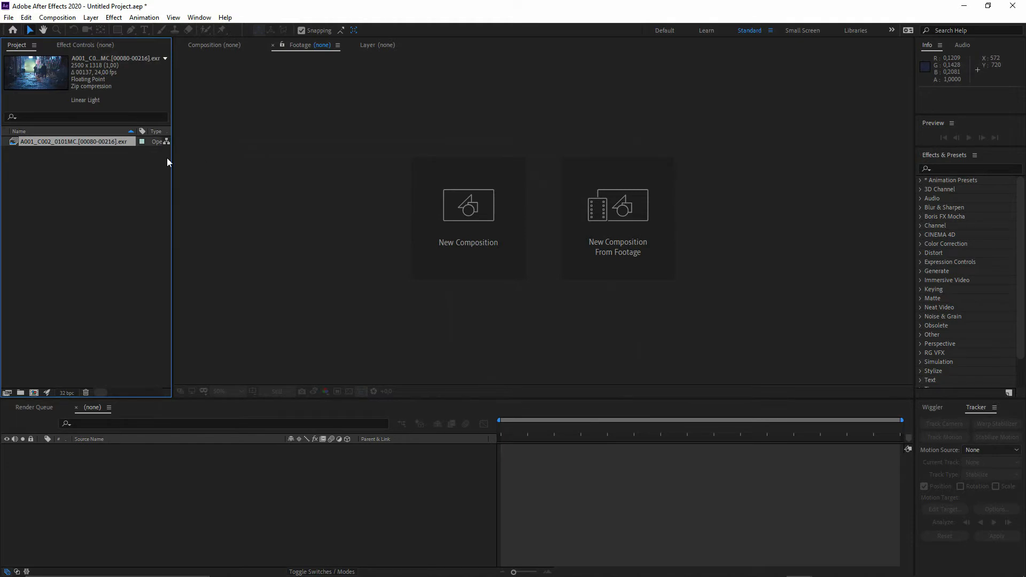
left_click_drag(59, 142, 34, 393)
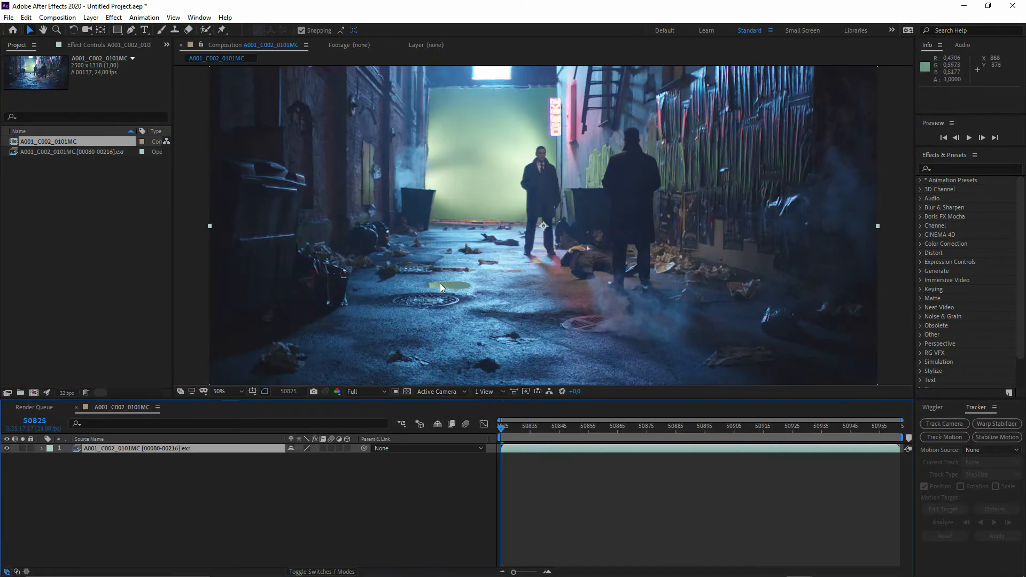
scroll(368, 265, "down", 2)
- Offset the footage layer to about position 2278, 1351 and compare the composition with its source footage in the project
left_click_drag(433, 216, 570, 308)
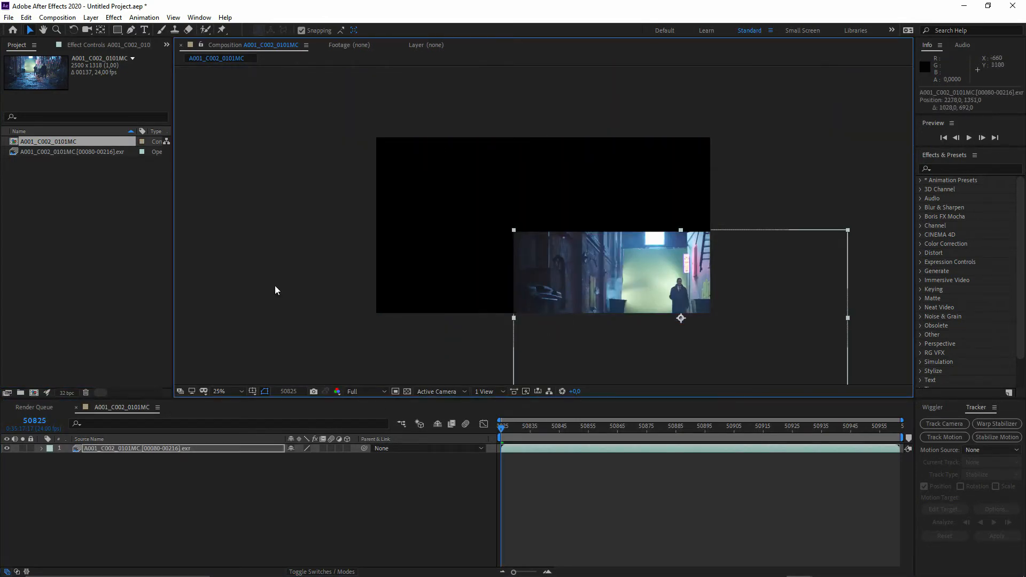
left_click(46, 151)
left_click(53, 142)
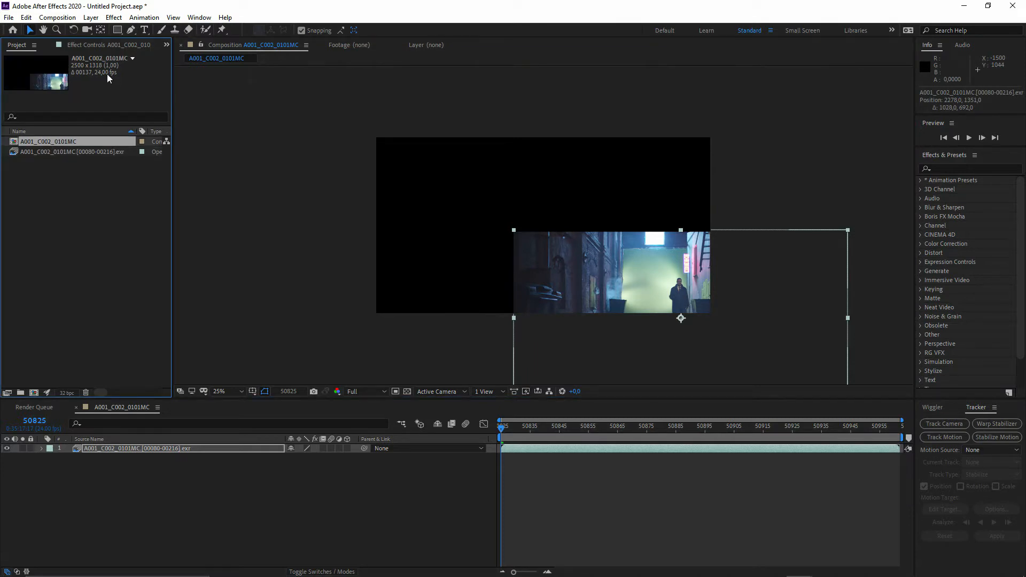
left_click(68, 153)
left_click(70, 142)
- Widen the Project panel to view its type, size, frame and file path columns, and narrow it again
left_click_drag(174, 153, 766, 222)
scroll(205, 399, "right", 1)
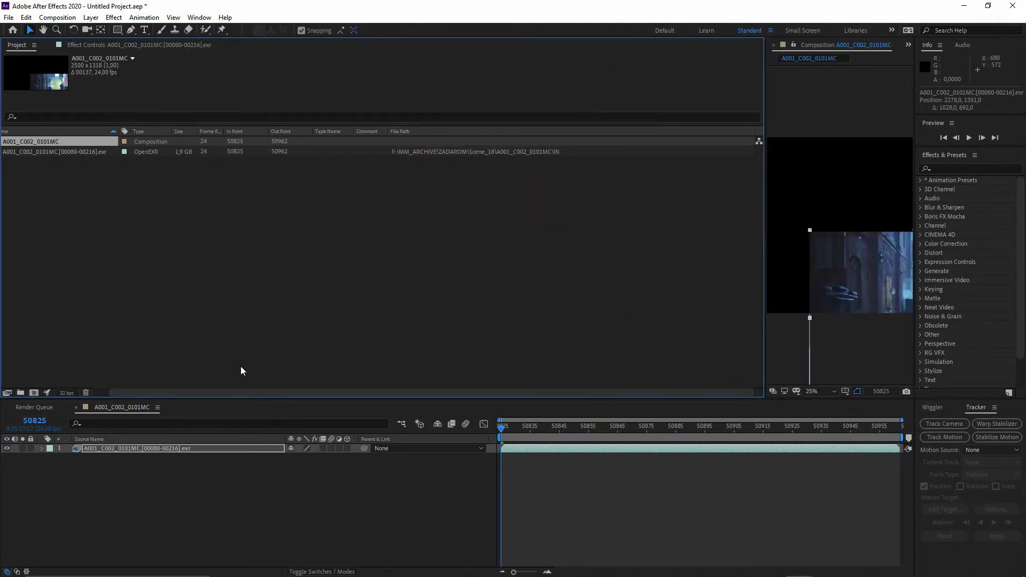
scroll(123, 386, "left", 1)
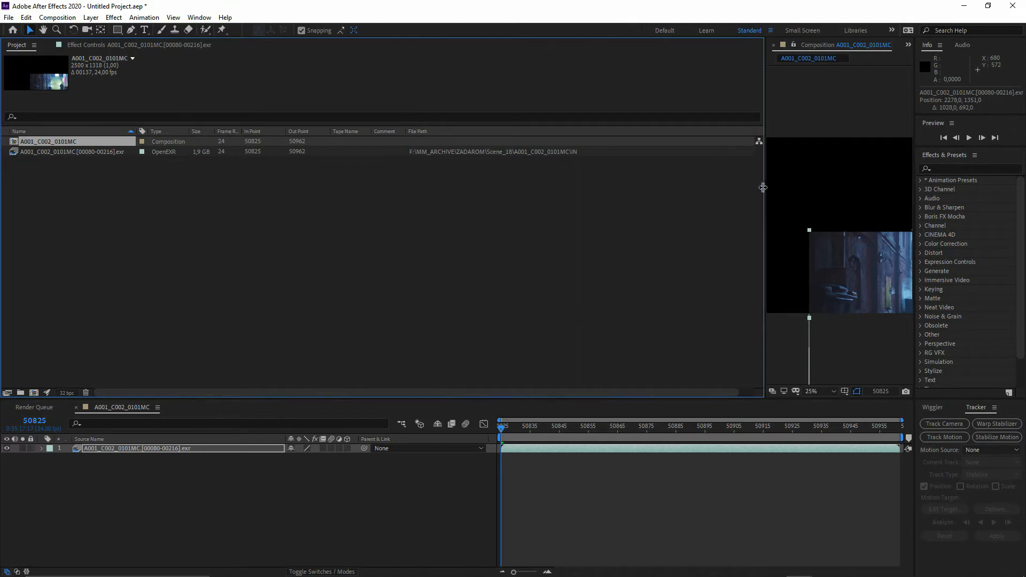
left_click_drag(764, 214, 119, 241)
- Try fitting the displaced footage layer to the composition with the Fit to Comp transform, and undo the change
right_click(576, 255)
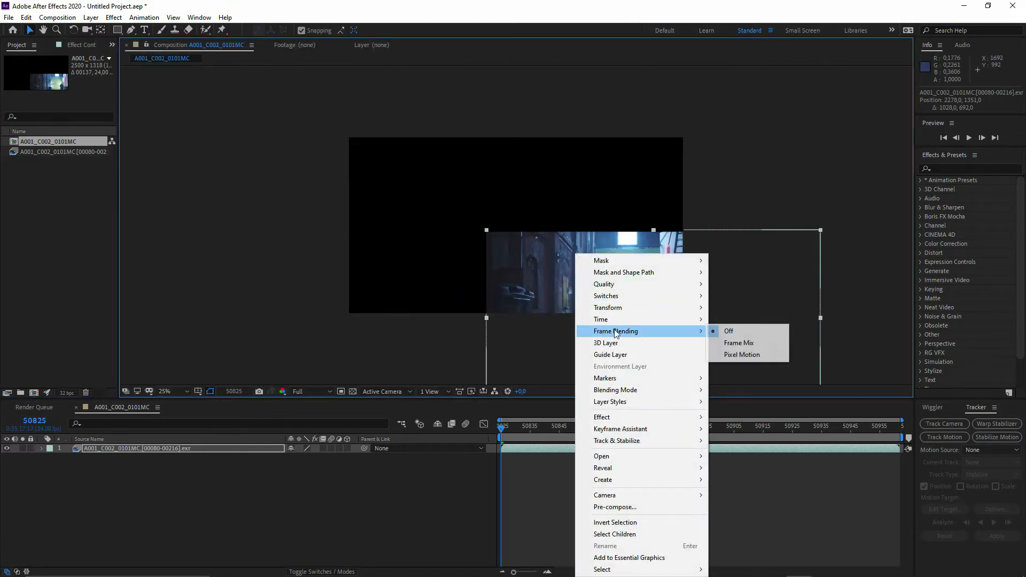
right_click(508, 315)
mouse_move(629, 314)
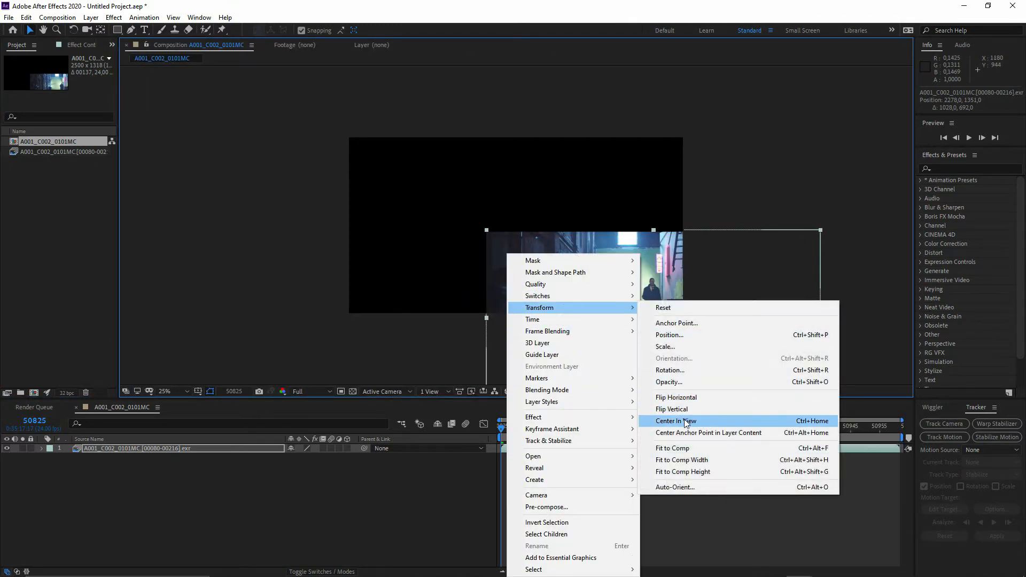
left_click(673, 448)
key("/")
scroll(525, 258, "down", 2)
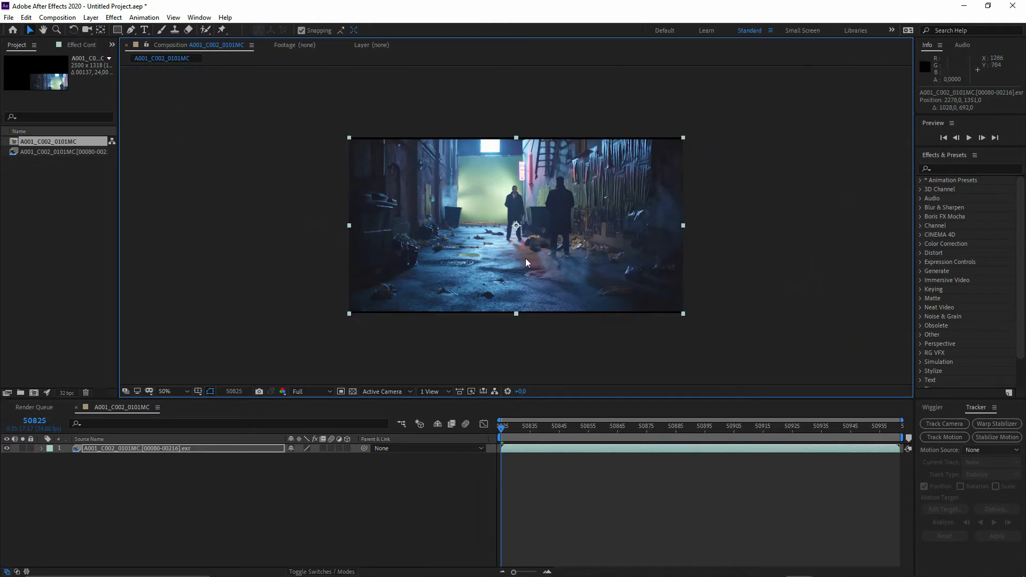
scroll(534, 251, "up", 1)
key("ctrl+z")
- Fit the footage layer to the composition frame
scroll(541, 256, "down", 1)
left_click(691, 190)
left_click(639, 261)
key("ctrl+alt+f")
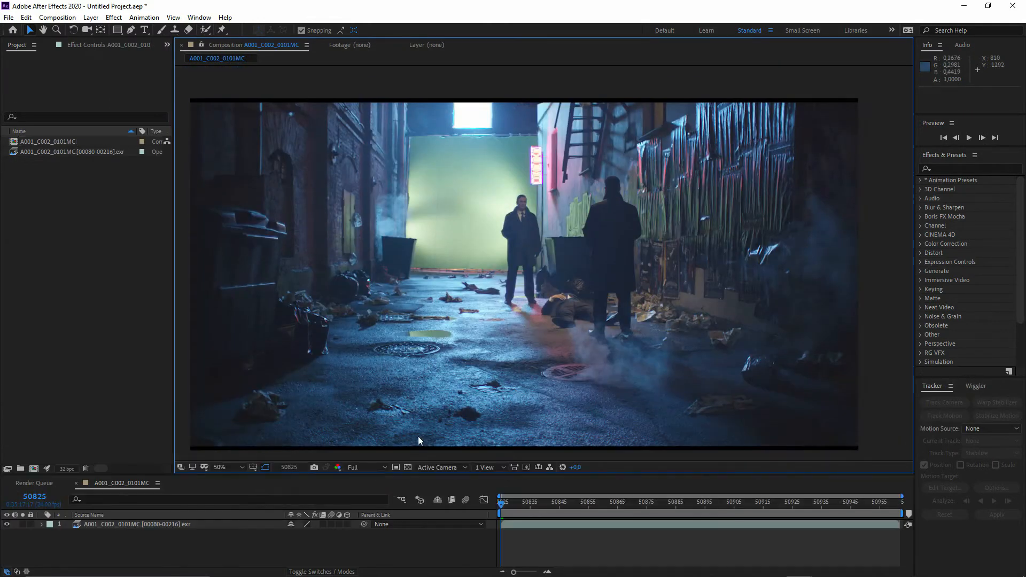
- Scrub the composition to about frame 50862 and on to frame 50891, examining the green-screen area up close
left_click_drag(502, 502, 611, 508)
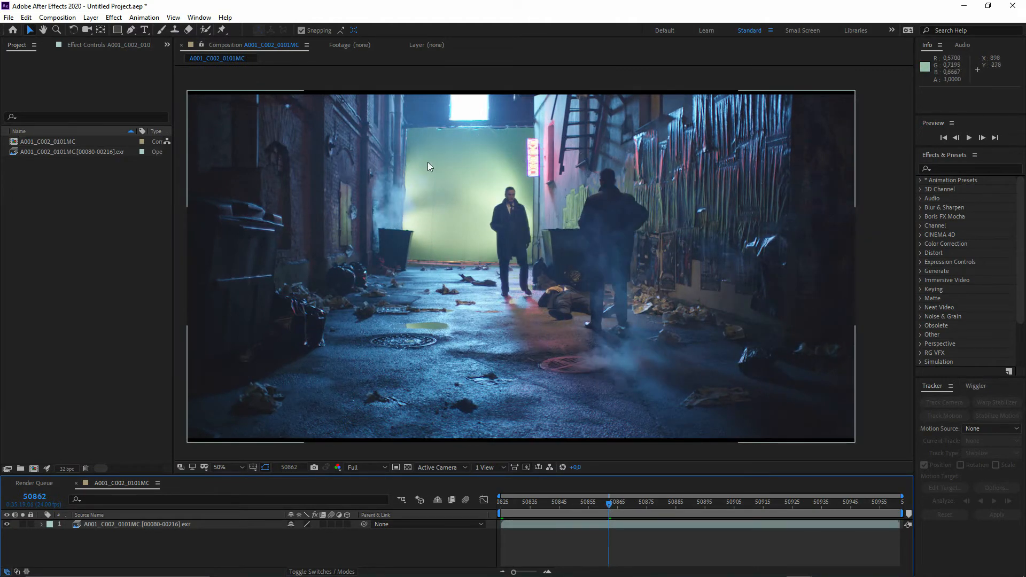
scroll(393, 212, "up", 2)
left_click_drag(592, 505, 693, 506)
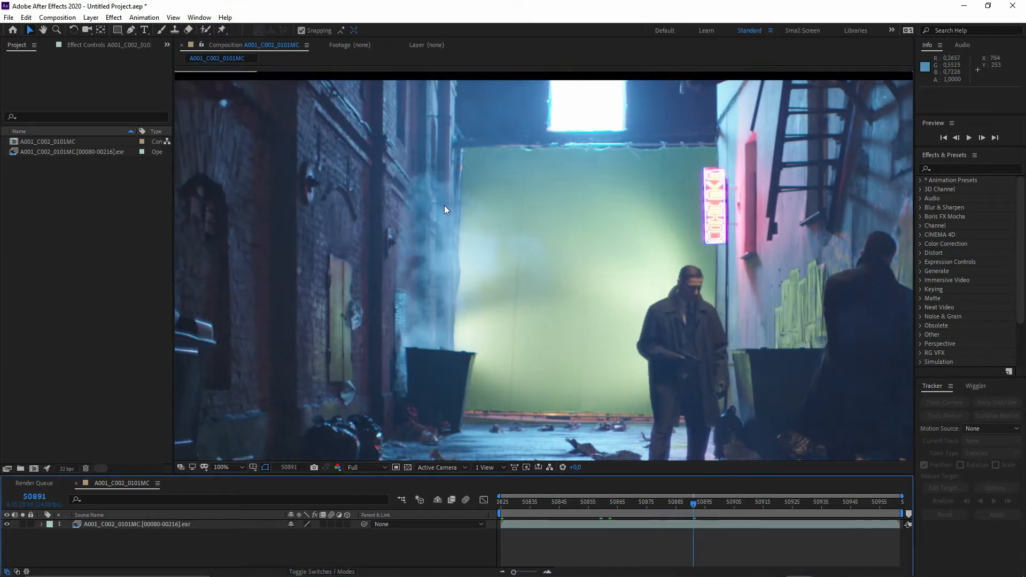
- Examine the standing men, the green screen's lower edge and the alley ground in close-up and in the full frame
left_click_drag(540, 284, 372, 198)
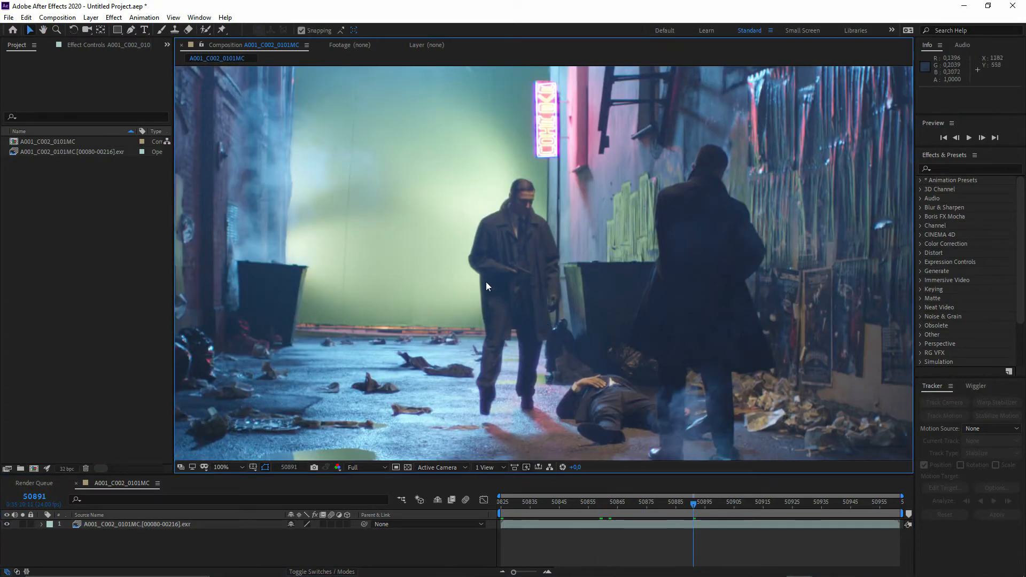
left_click_drag(480, 340, 532, 319)
scroll(517, 322, "up", 3)
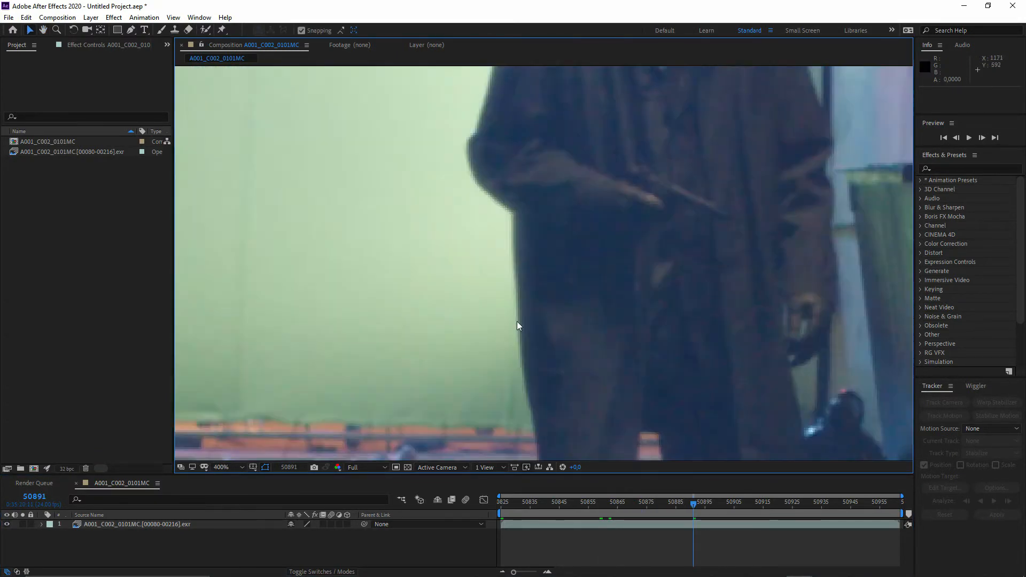
scroll(510, 337, "down", 2)
left_click_drag(504, 355, 579, 261)
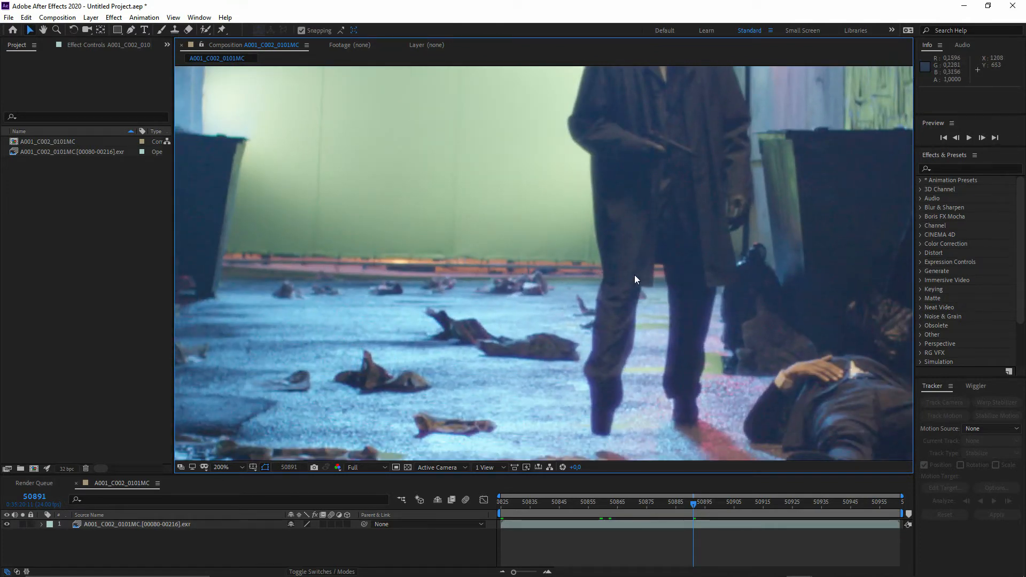
scroll(542, 306, "down", 2)
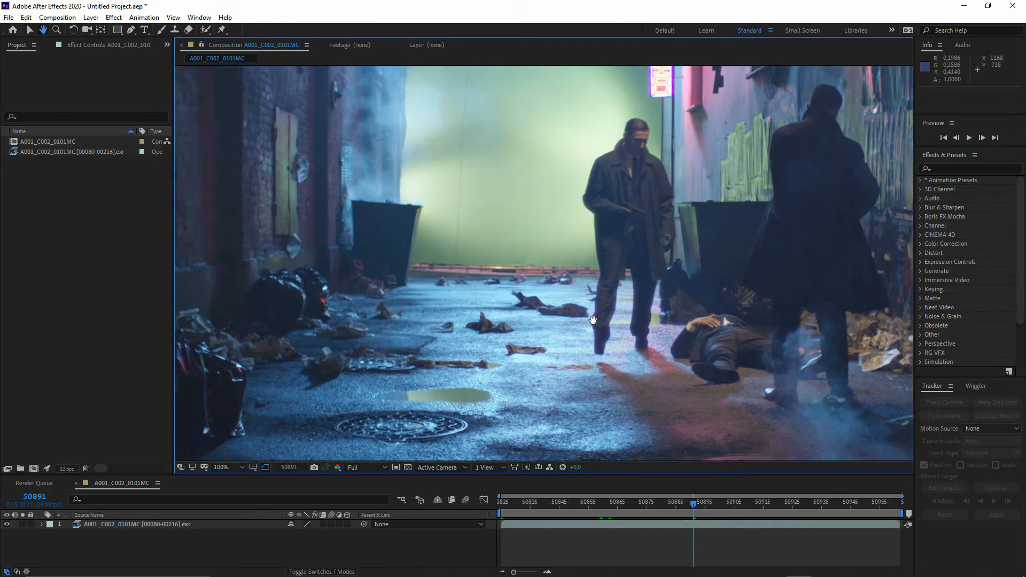
scroll(556, 321, "down", 2)
left_click_drag(599, 322, 602, 320)
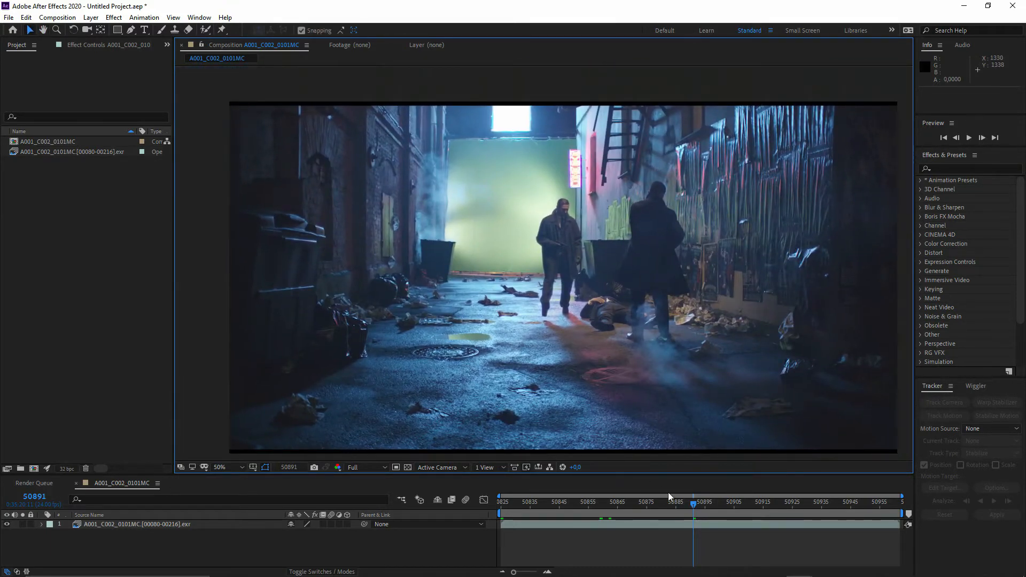
scroll(695, 271, "up", 4)
scroll(544, 295, "down", 4)
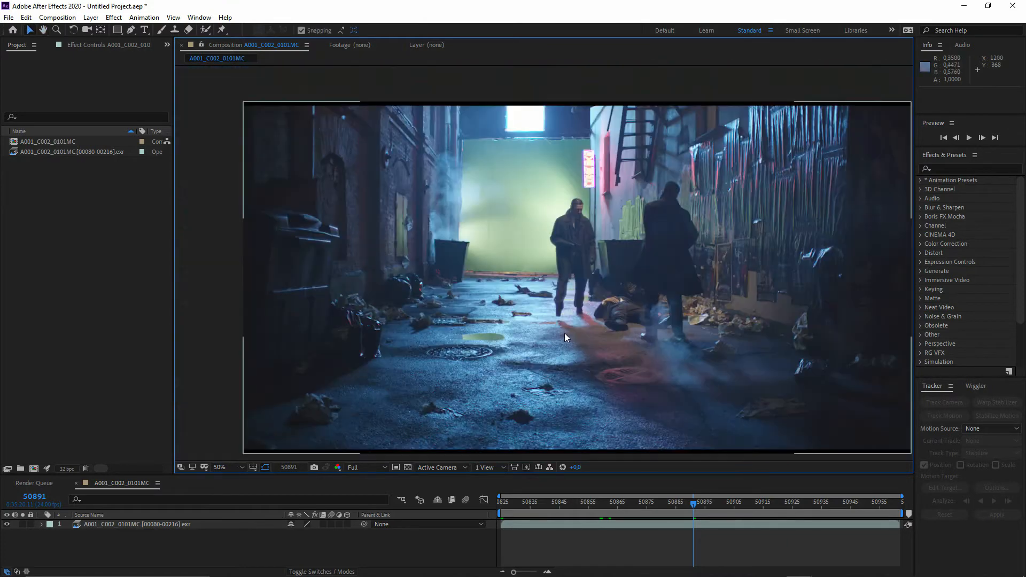
left_click_drag(599, 322, 601, 320)
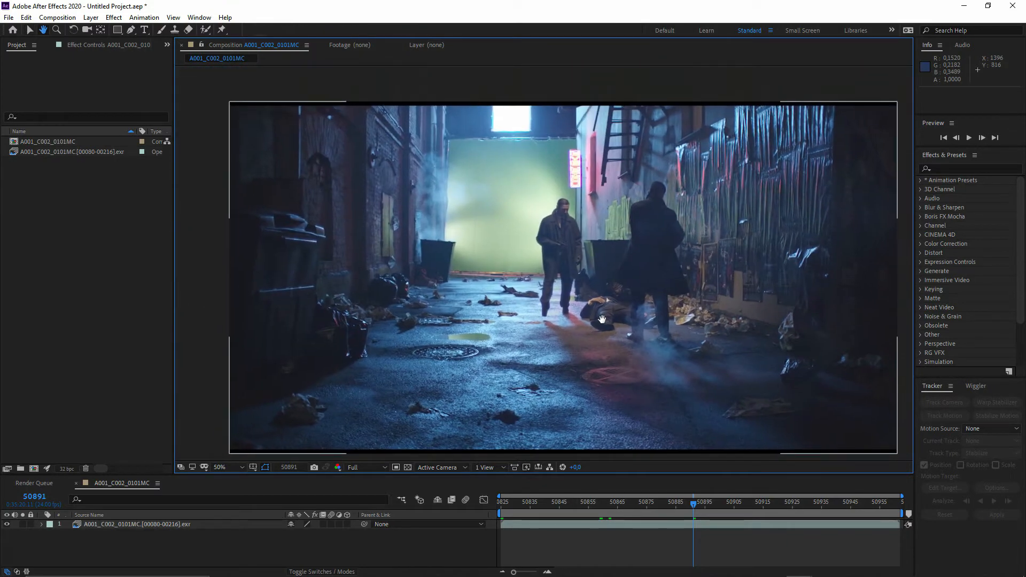
- Move the composition to frame 50874 and enlarge the Timeline panel
key("space")
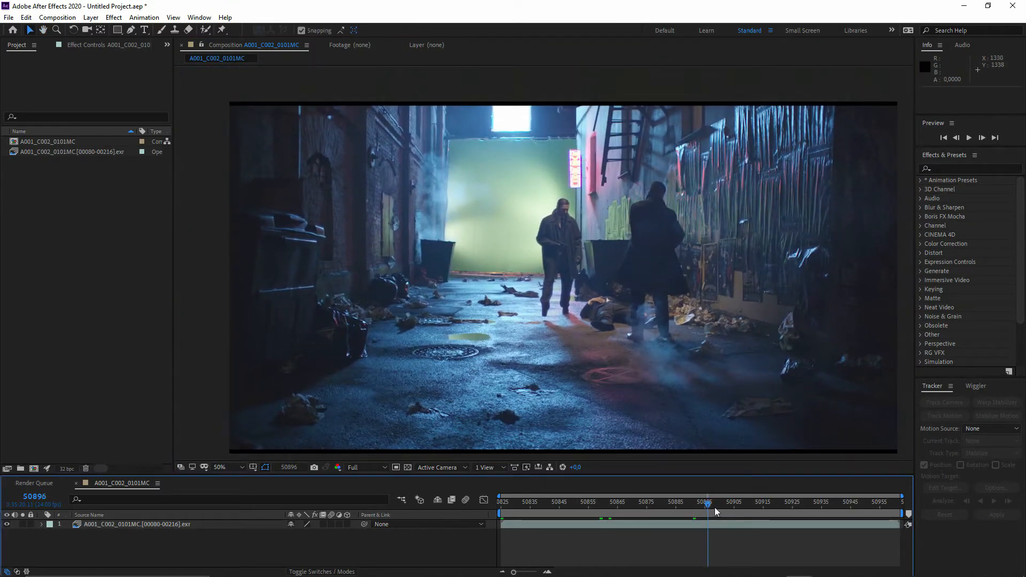
key("space")
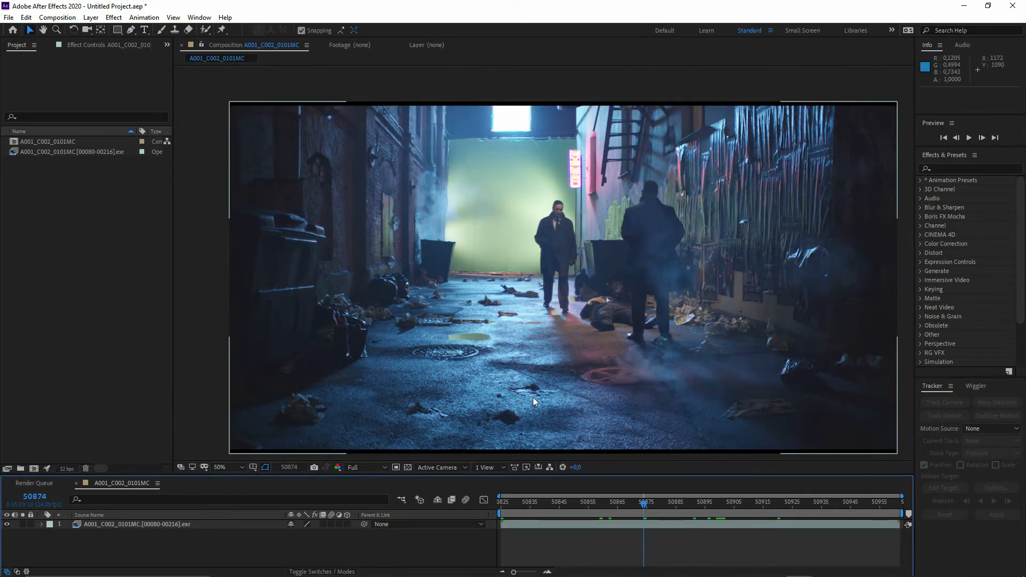
left_click_drag(482, 476, 471, 438)
key("space")
left_click_drag(350, 246, 350, 231)
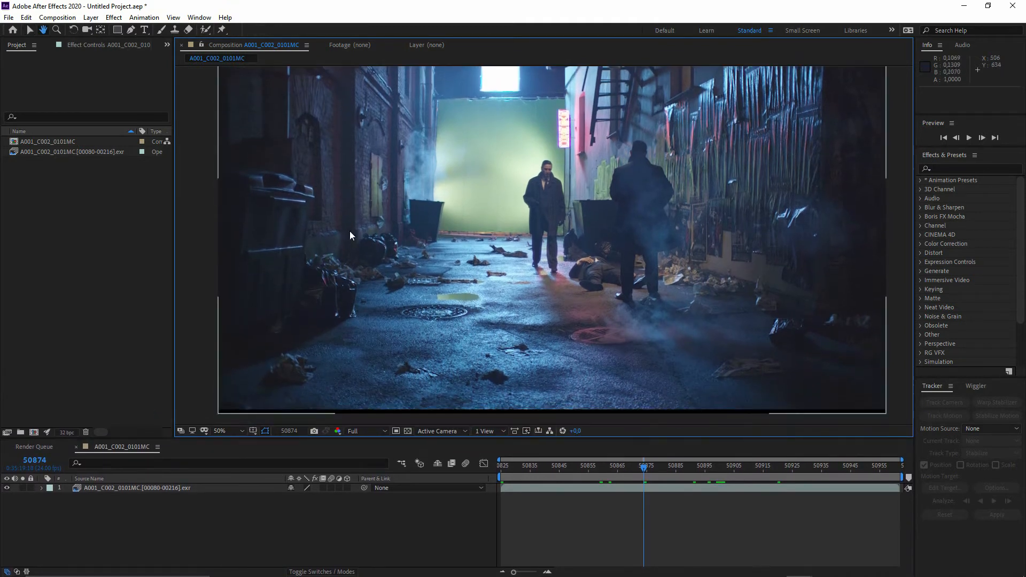
key("space")
mouse_move(364, 298)
left_mouse_down()
mouse_move(349, 307)
mouse_move(353, 295)
left_mouse_up()
key("ctrl+0")
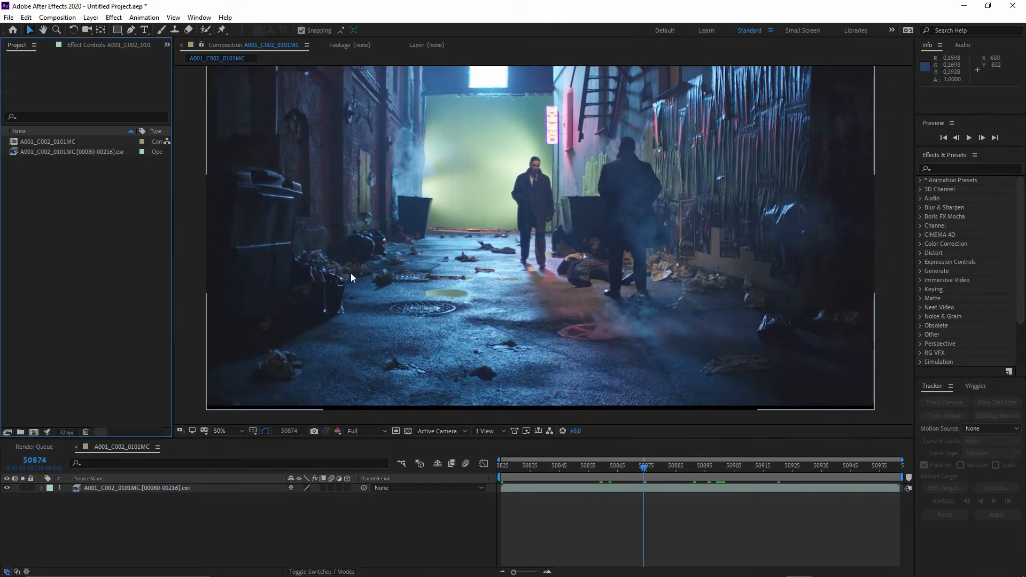
- Import sc_018_beauty.tif from the WORK\comp\assets folder of the A001_C002_0101MC shot
double_click(36, 236)
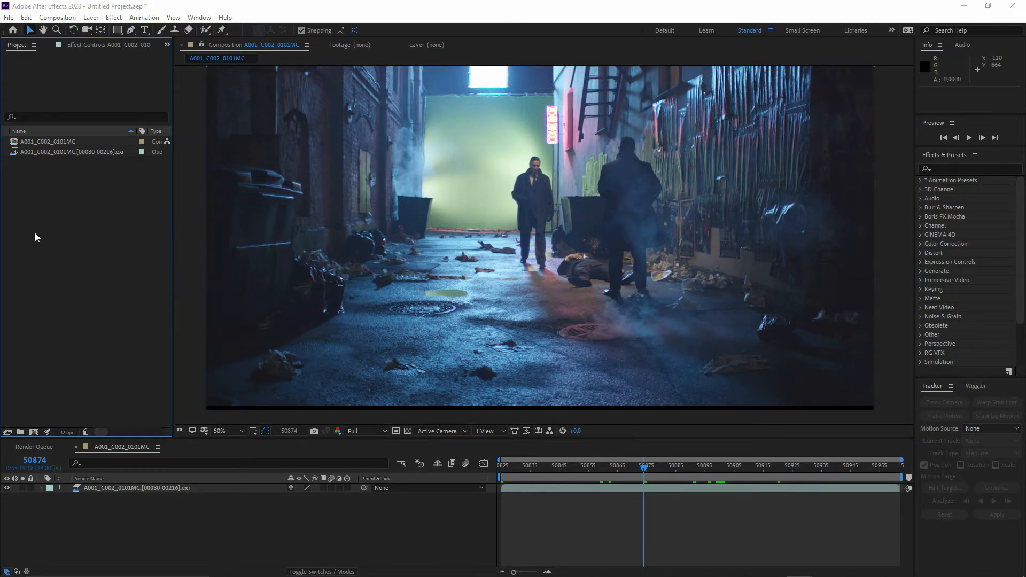
left_click(508, 166)
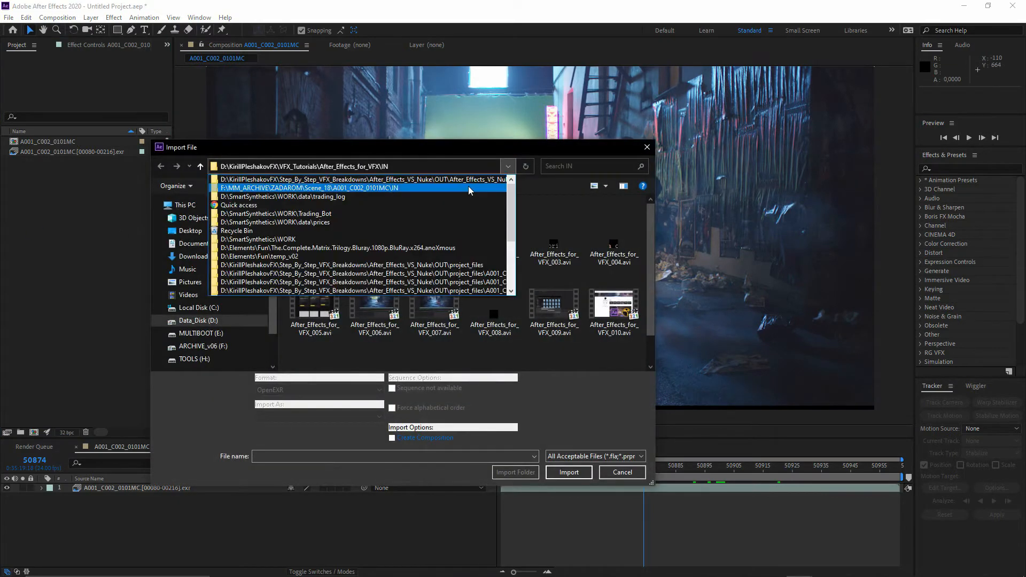
left_click(470, 191)
left_click(389, 165)
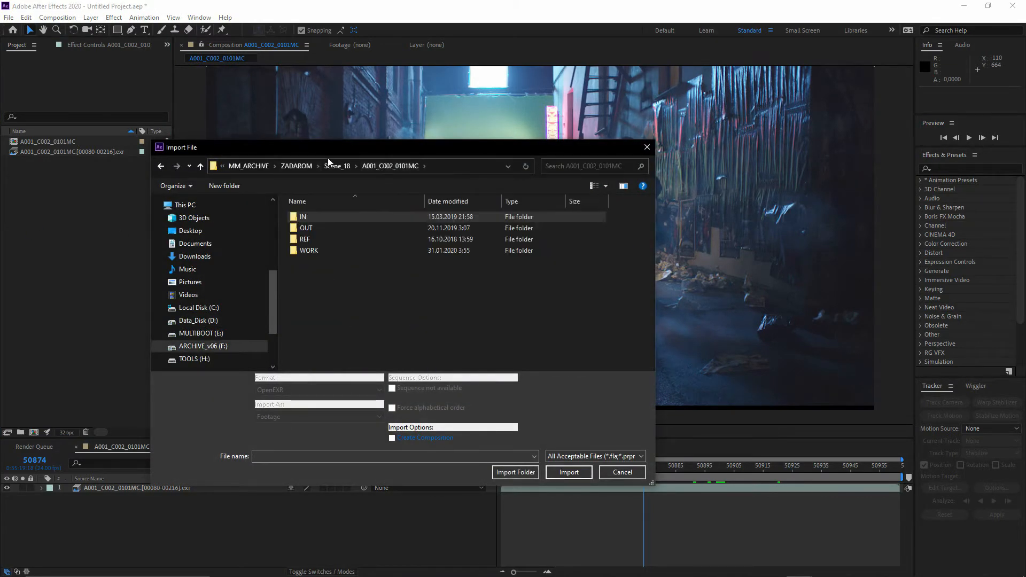
double_click(309, 250)
double_click(320, 239)
double_click(305, 217)
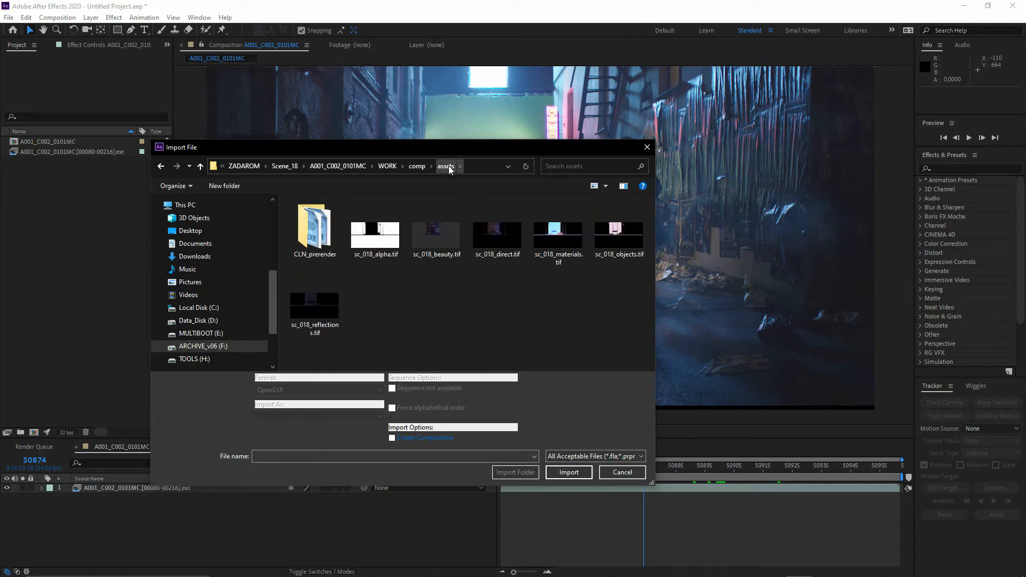
double_click(447, 247)
- Open sc_018_beauty.tif in the Footage viewer and examine the rendered street buildings and vehicles
double_click(72, 162)
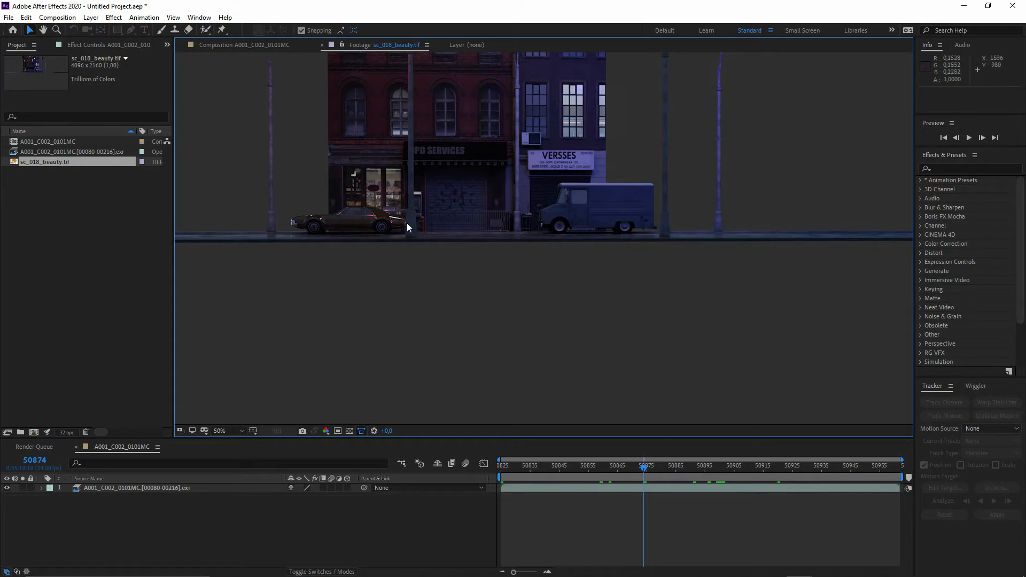
left_click_drag(402, 281, 448, 401)
scroll(466, 370, "down", 1)
left_click_drag(417, 318, 424, 302)
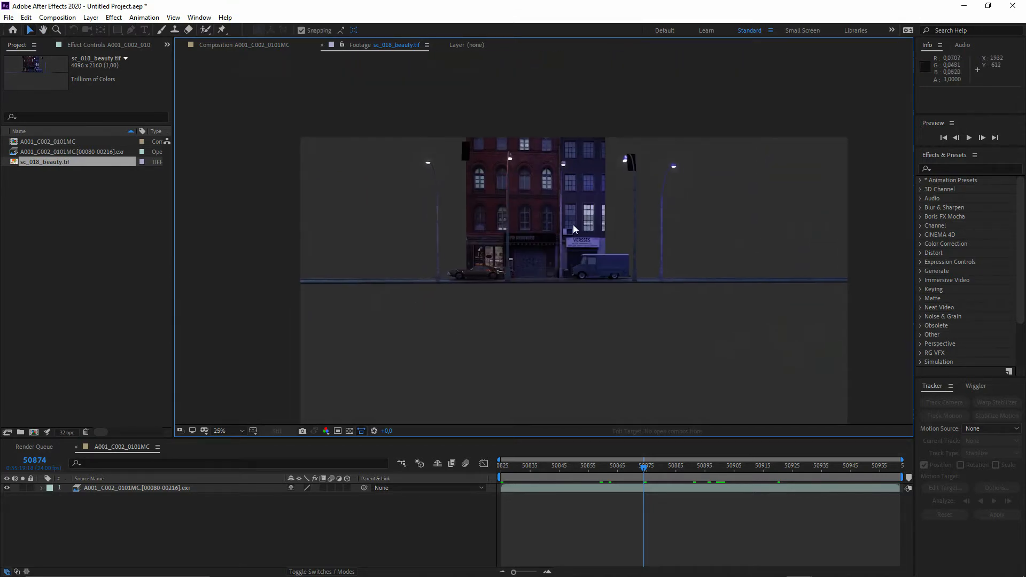
scroll(481, 343, "up", 2)
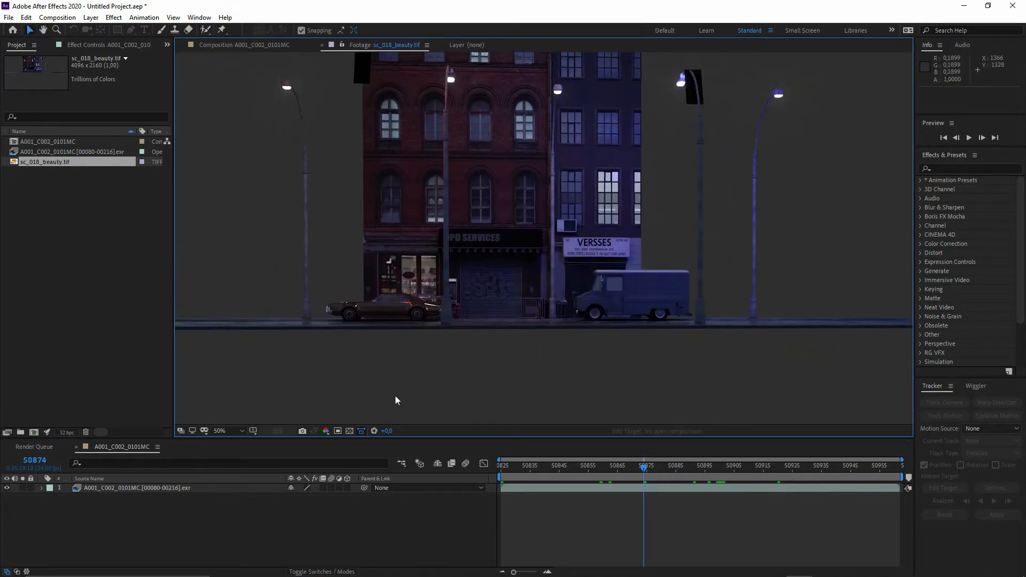
- Add sc_018_beauty.tif to the A001_C002_0101MC composition beneath the EXR footage layer and solo it
left_click(155, 525)
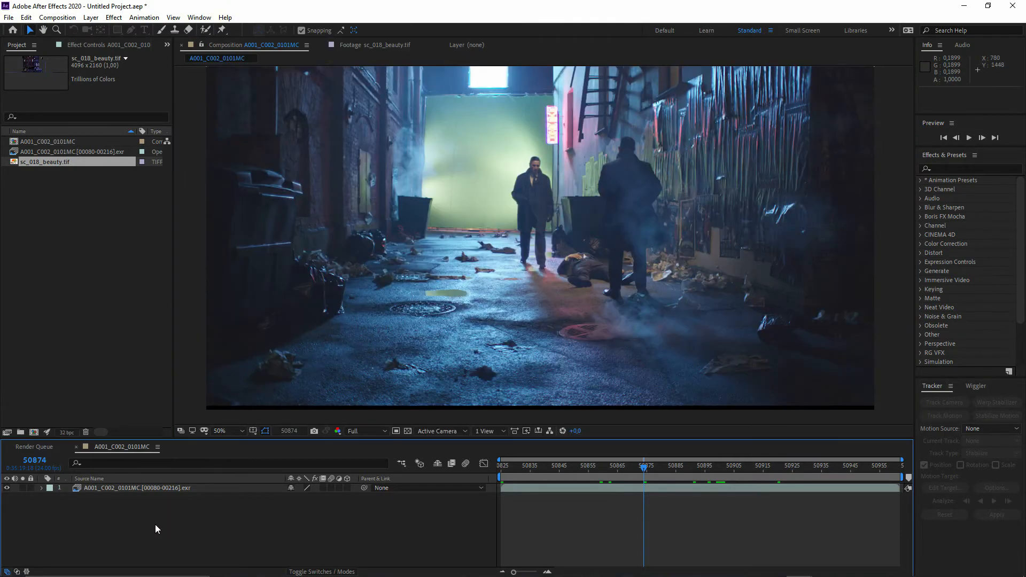
left_click(160, 489)
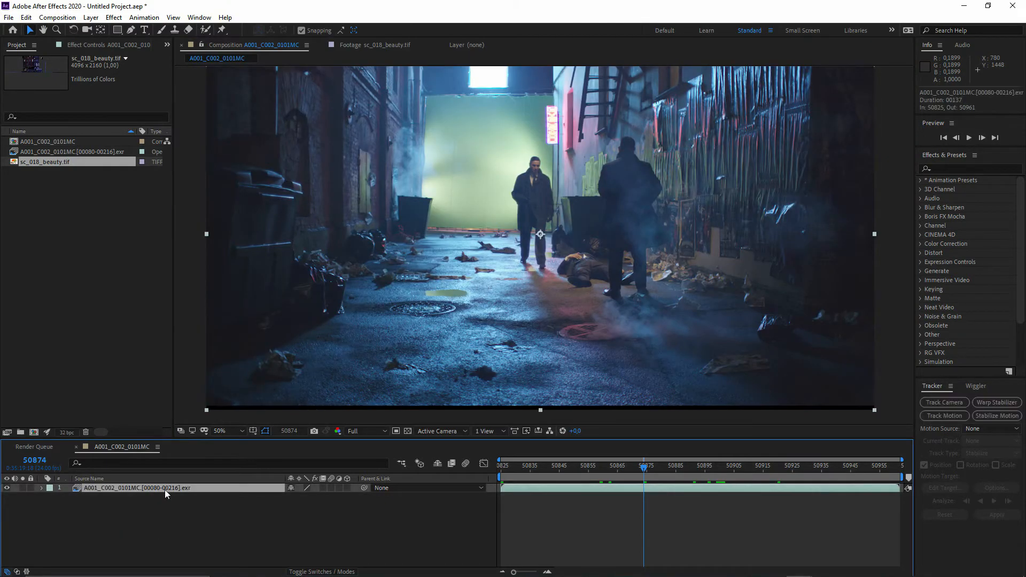
left_click_drag(45, 164, 52, 513)
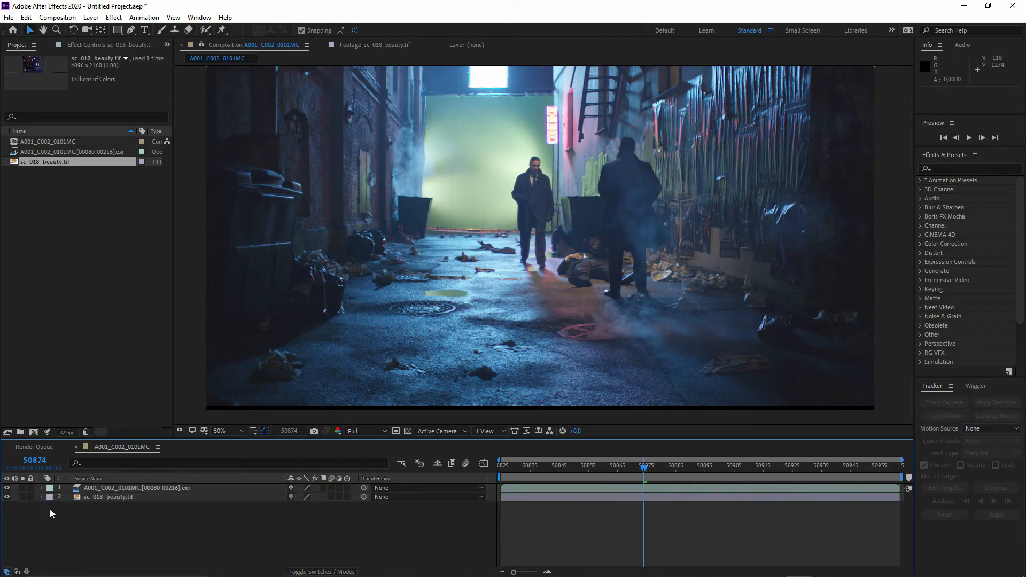
left_click(22, 497)
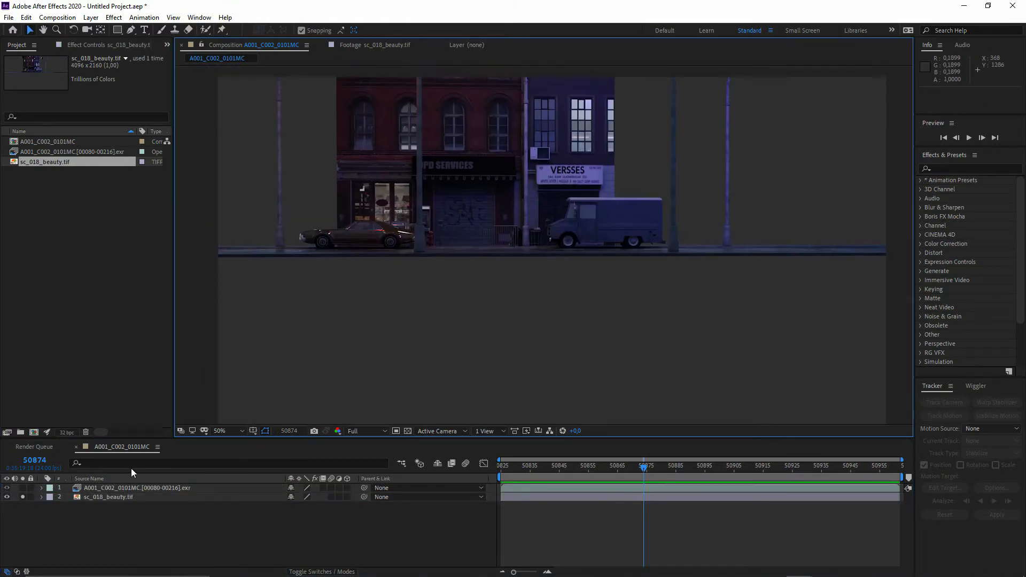
- Reopen the sc_018_beauty.tif source in the Footage viewer and inspect its upper building area
left_click(69, 175)
double_click(61, 165)
left_click_drag(406, 333, 407, 355)
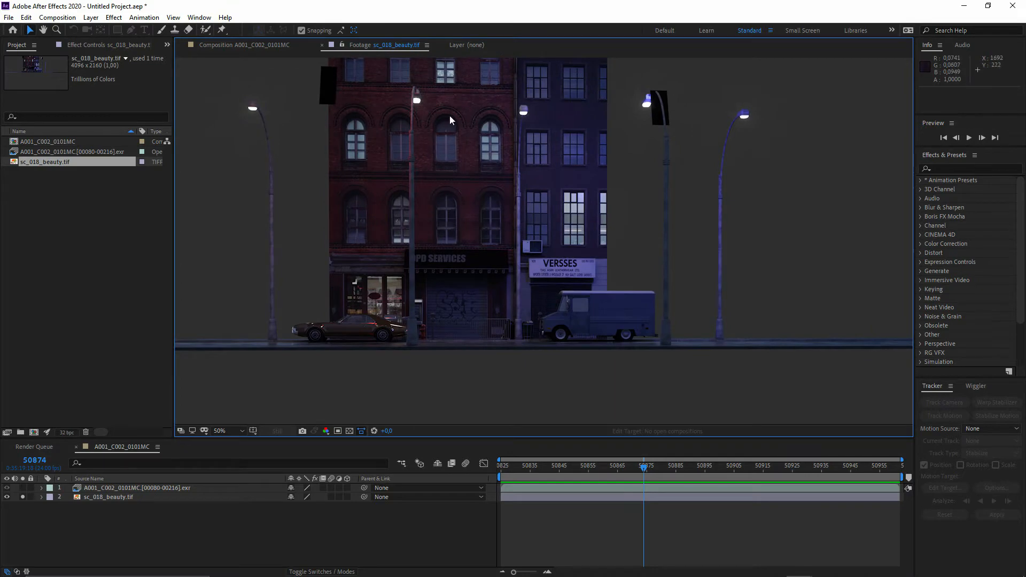
left_click(464, 47)
- Open the sc_018_beauty.tif layer in the Layer viewer and examine its storefronts up close
double_click(119, 497)
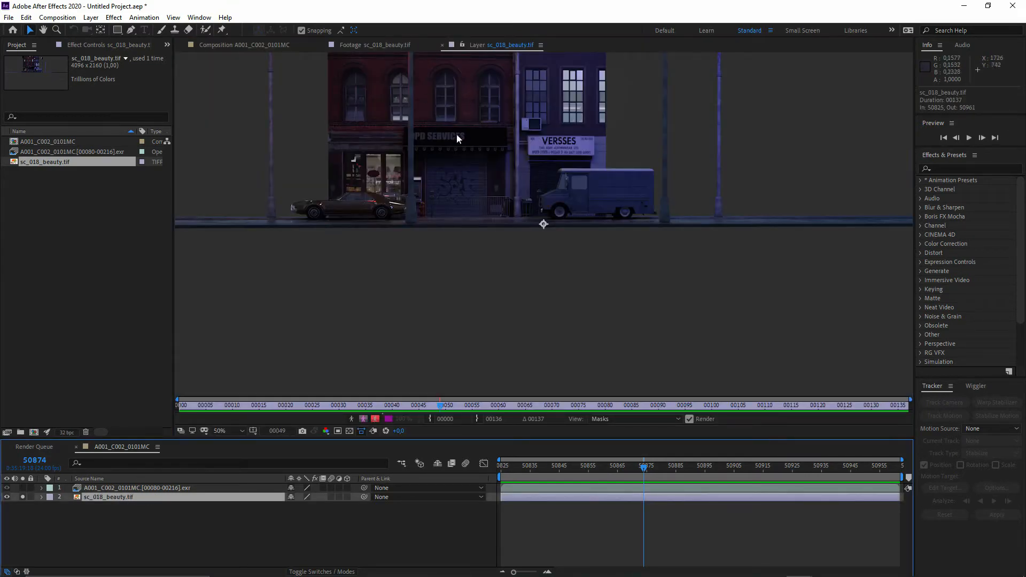
scroll(457, 134, "up", 5)
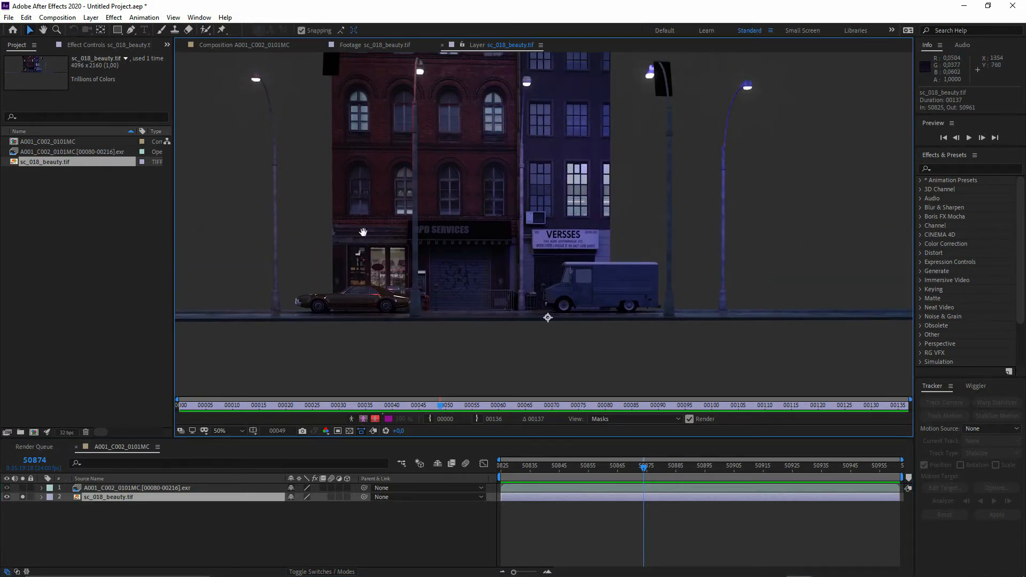
left_click_drag(363, 232, 403, 243)
scroll(423, 295, "up", 2)
left_click_drag(363, 312, 495, 336)
- Return to the Composition viewer and compare the soloed street render there, in close-up and in the wider view
key("backslash")
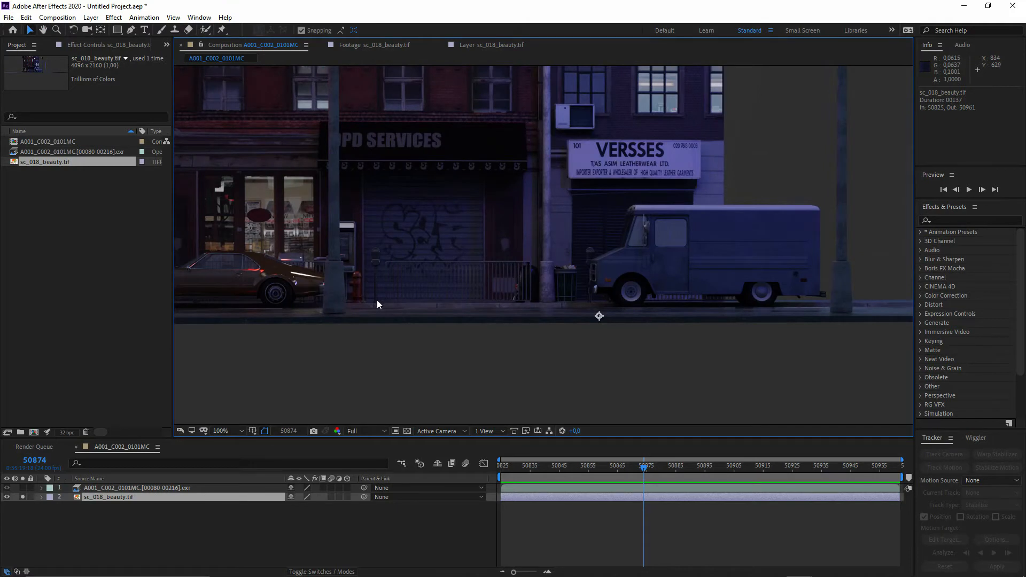
left_click_drag(377, 301, 437, 264)
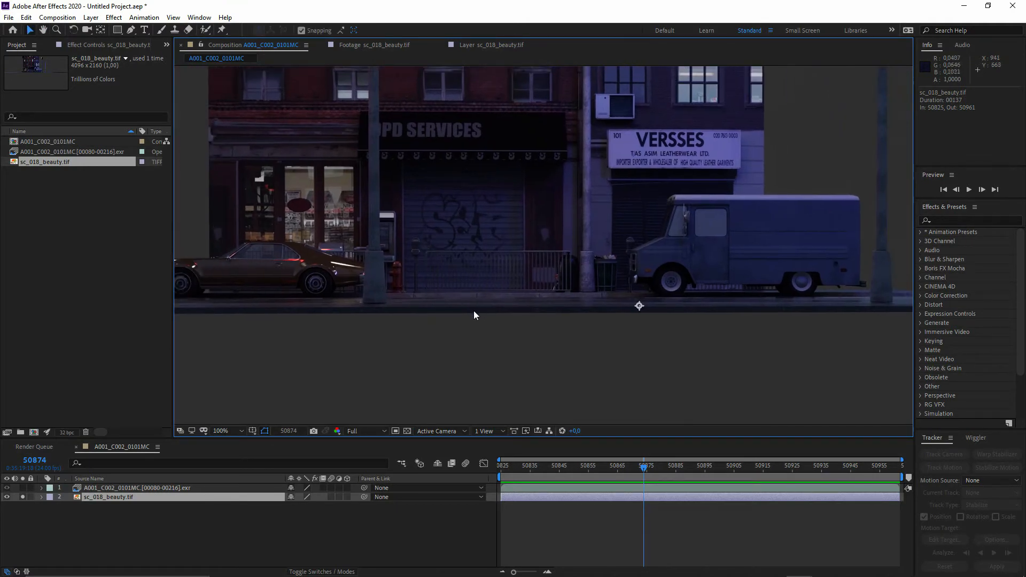
scroll(474, 314, "down", 2)
left_click_drag(454, 316, 407, 295)
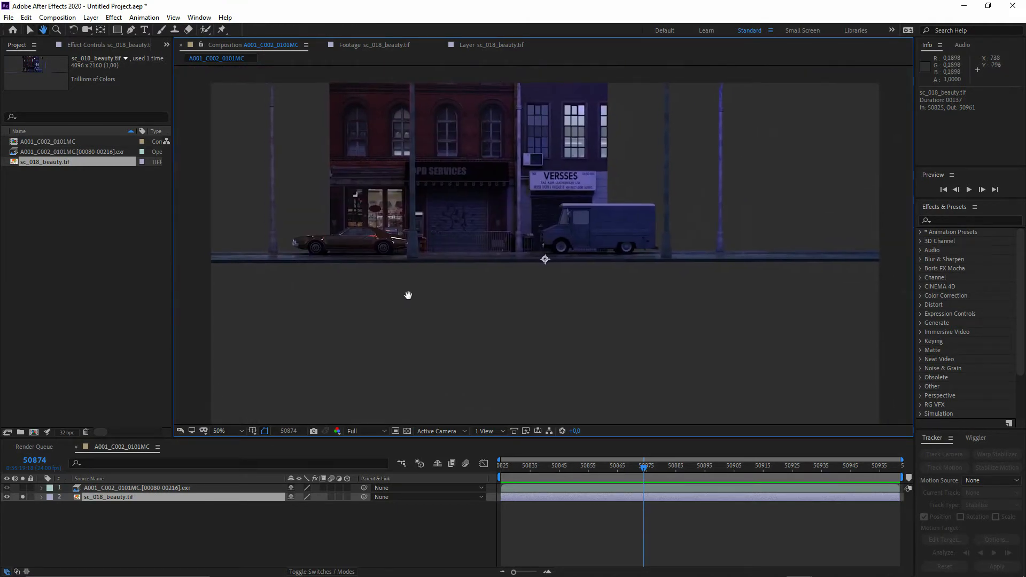
key("v")
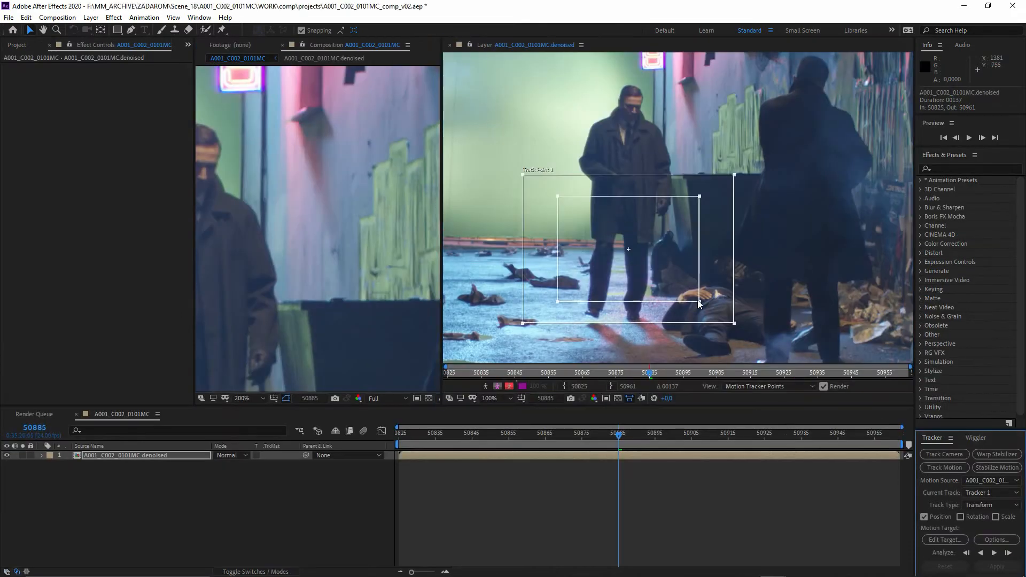
- Adjust the Track Point 1 region around the standing man in the Layer view of the denoised footage
left_click_drag(697, 300, 710, 156)
scroll(567, 63, "up", 2)
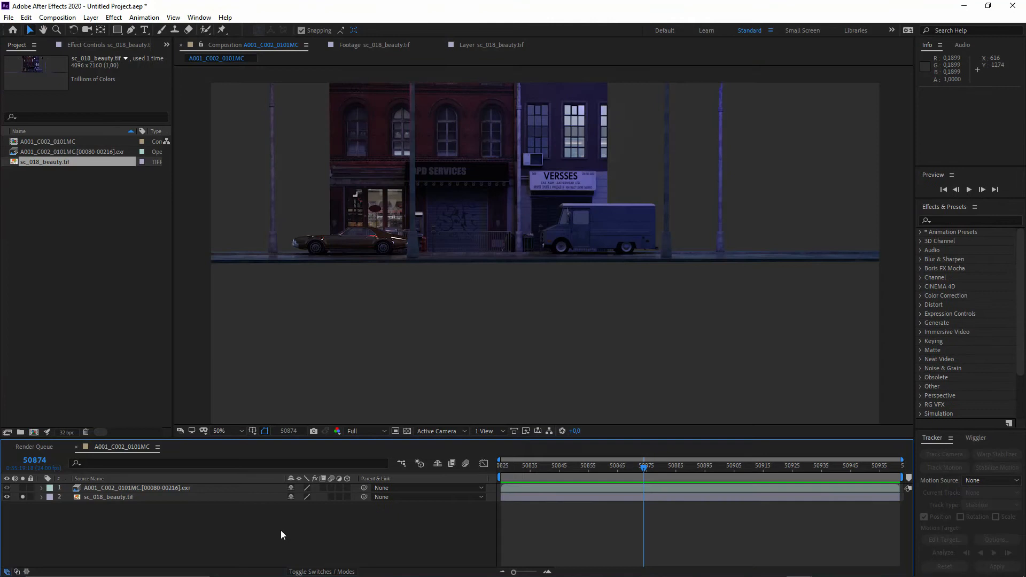
- Show the layer Modes columns, and place the unsoloed sc_018_beauty.tif layer above the EXR footage layer
left_click(321, 572)
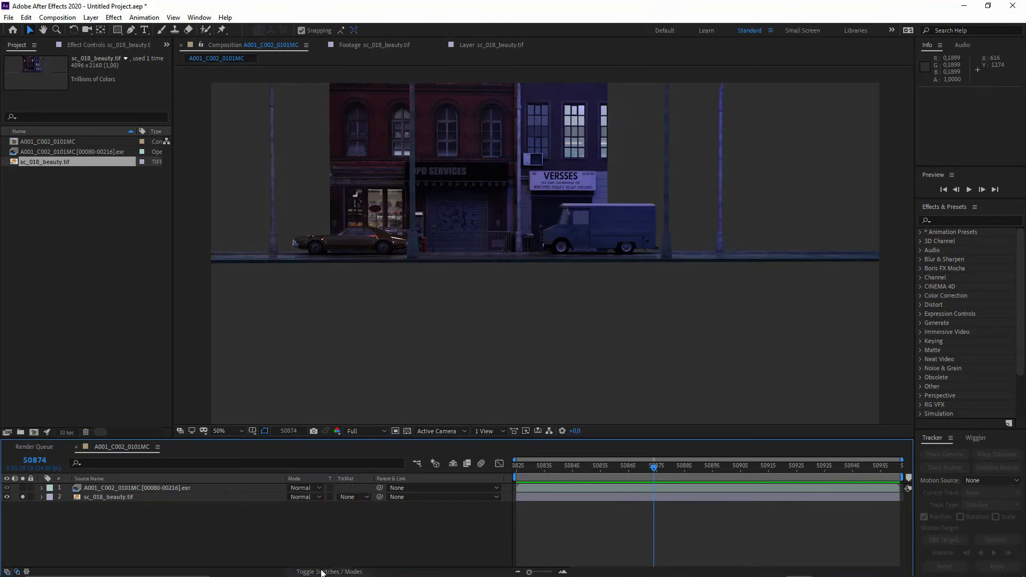
left_click_drag(164, 439, 165, 375)
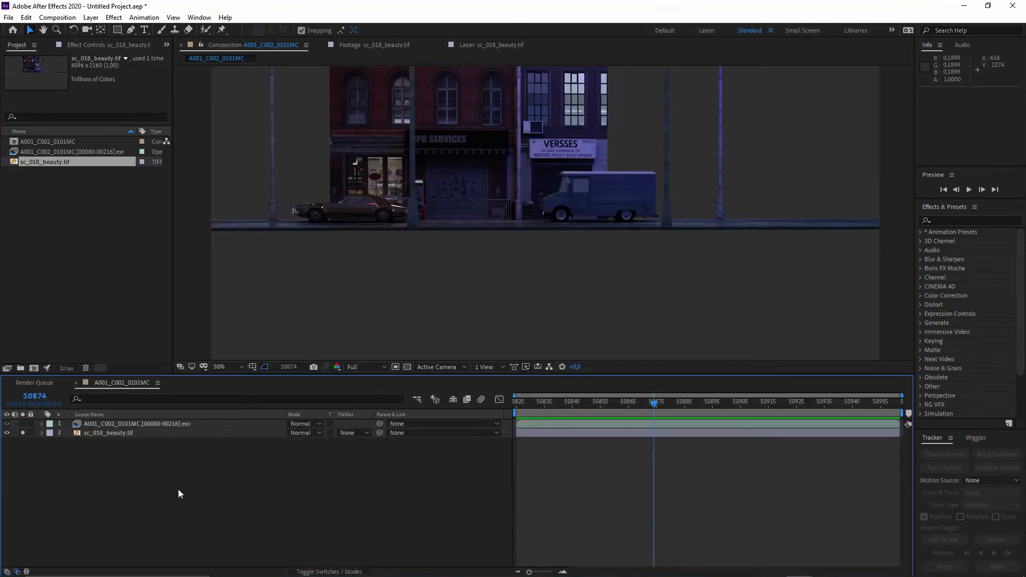
left_click(22, 433)
left_click_drag(102, 434, 161, 420)
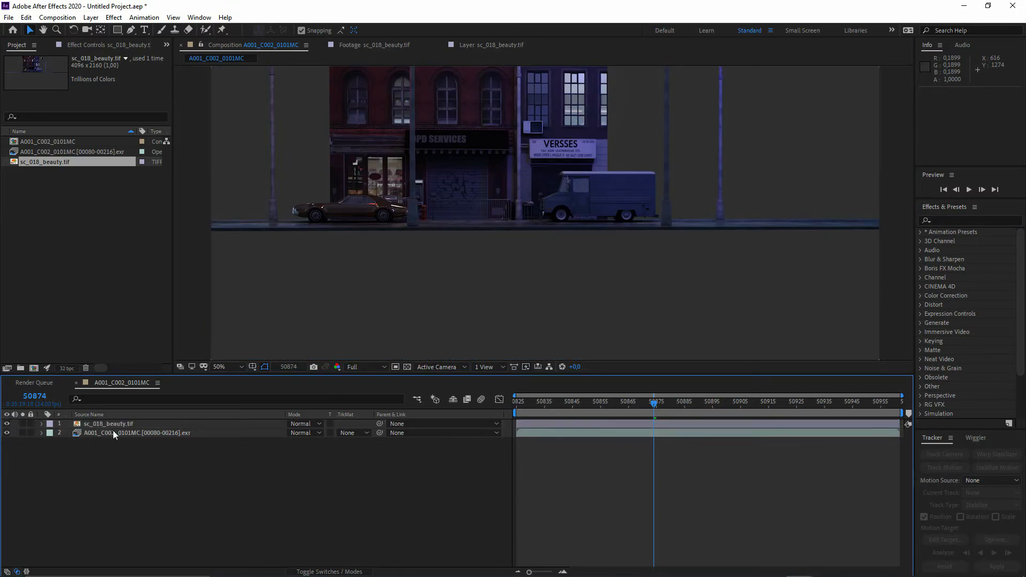
- Expand the Transform properties of the sc_018_beauty.tif layer and set its Opacity to 99%
left_click(42, 424)
left_click(52, 433)
left_click(133, 486)
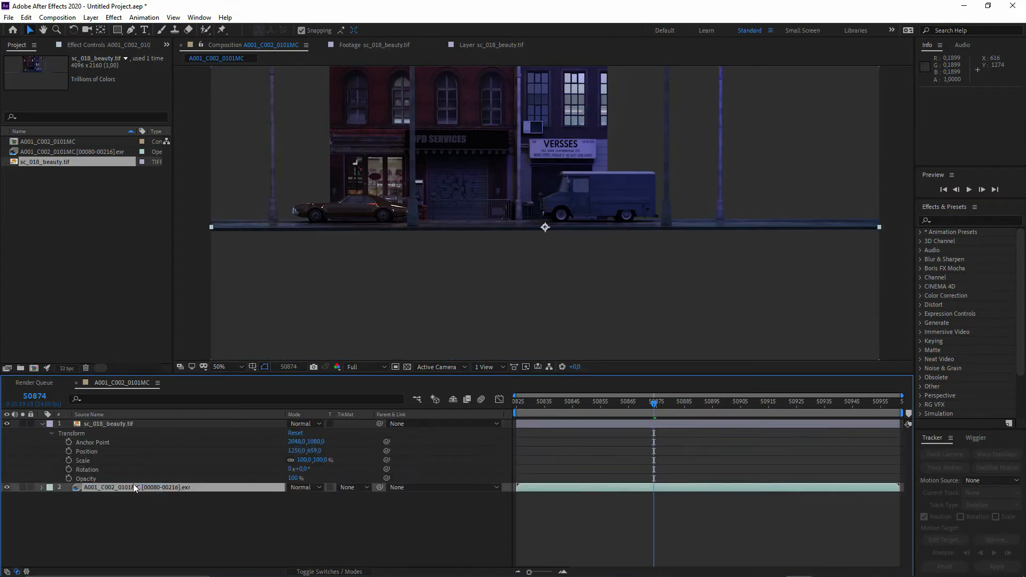
left_click_drag(294, 478, 321, 479)
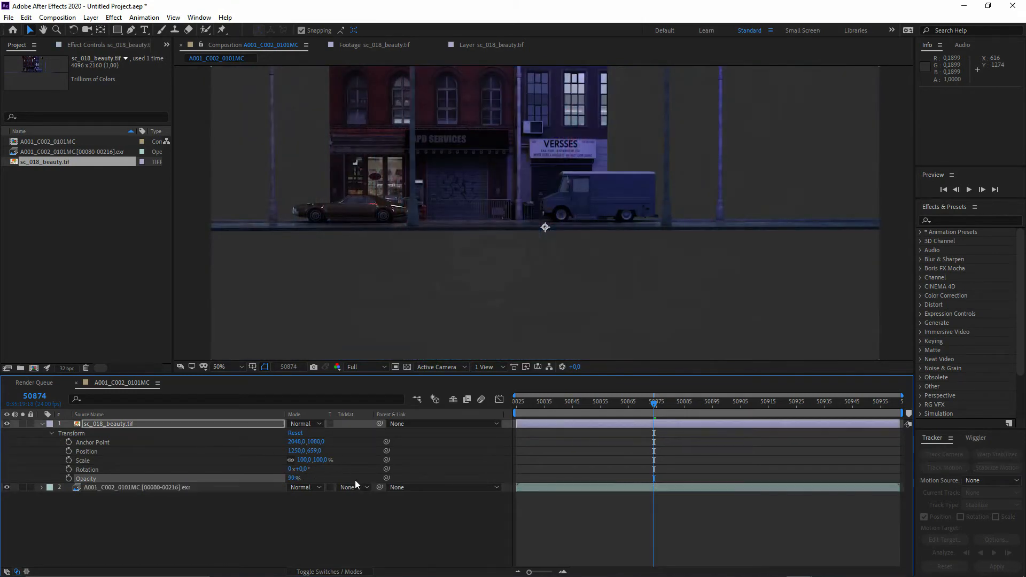
- Set the blending mode of the sc_018_beauty.tif layer to Add
left_click(300, 424)
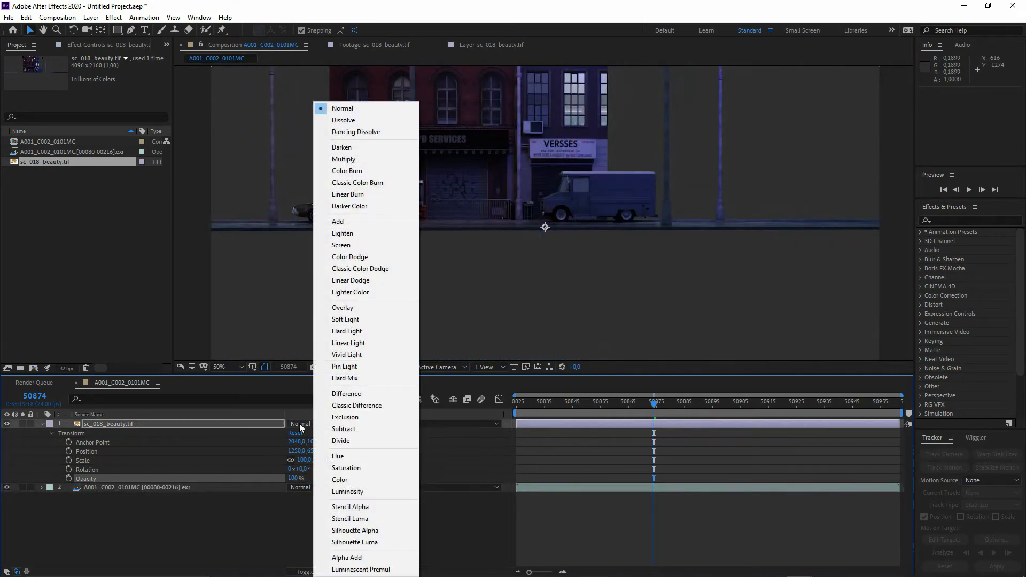
left_click(346, 223)
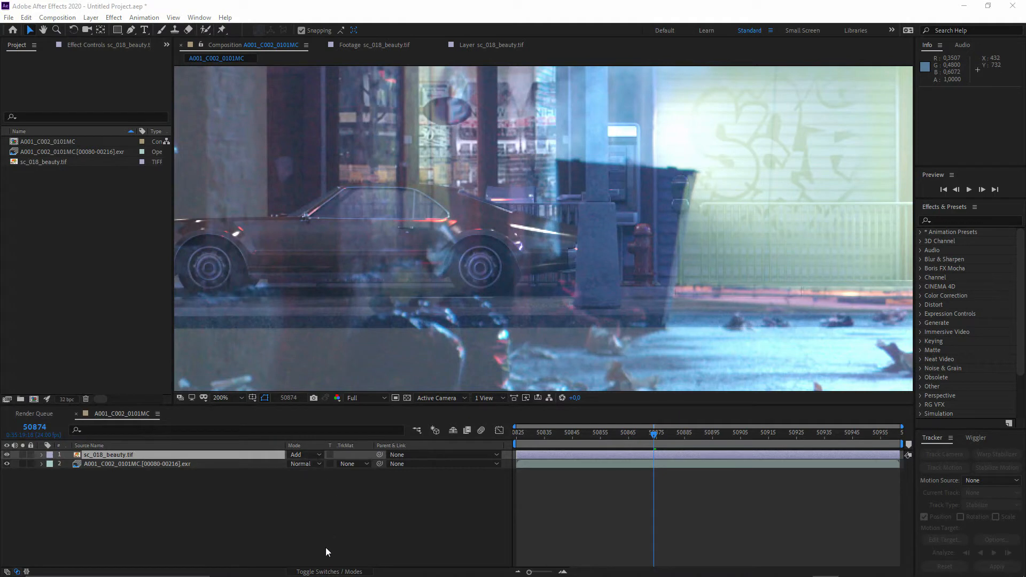
left_click(324, 562)
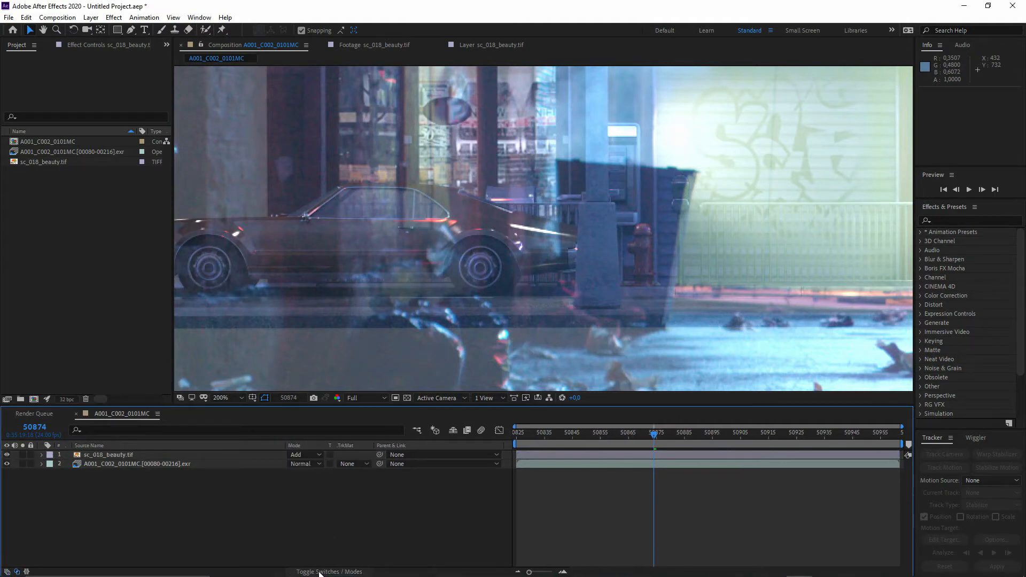
- Toggle the timeline columns repeatedly between the layer Switches and the Modes to compare them
left_click(321, 572)
left_click(339, 569)
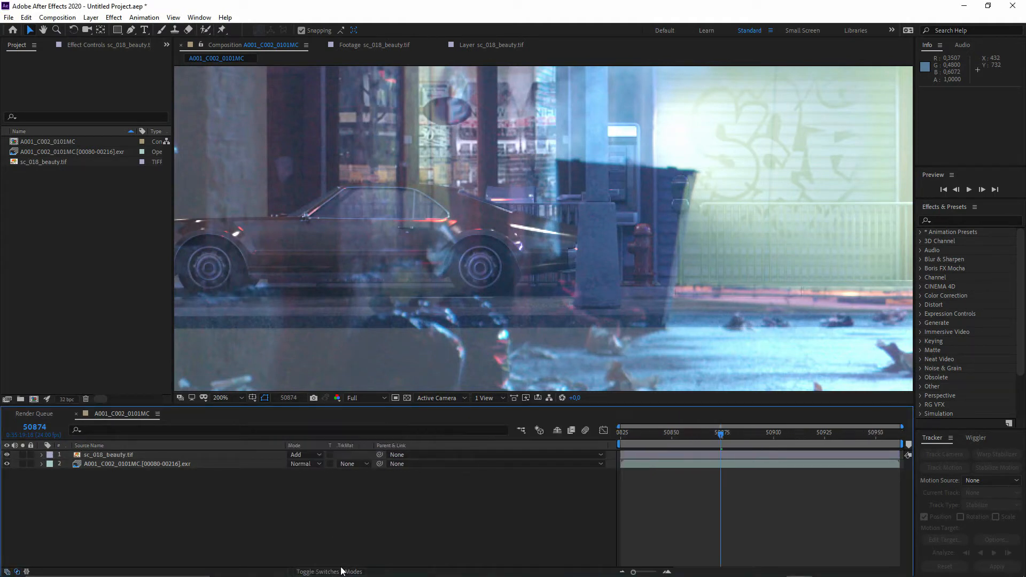
left_click(339, 569)
left_click(338, 571)
left_click(343, 572)
left_click(342, 571)
left_click(341, 572)
left_click(342, 572)
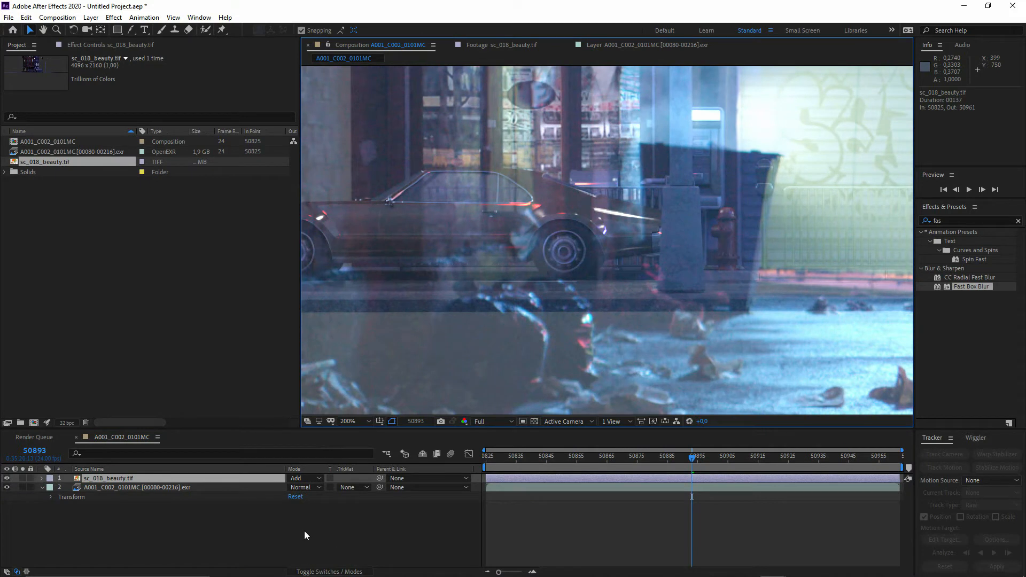
- Show the Switches columns beside the Modes columns, with narrower Source Name and Parent & Link columns, and hide the Switches again
left_click(7, 571)
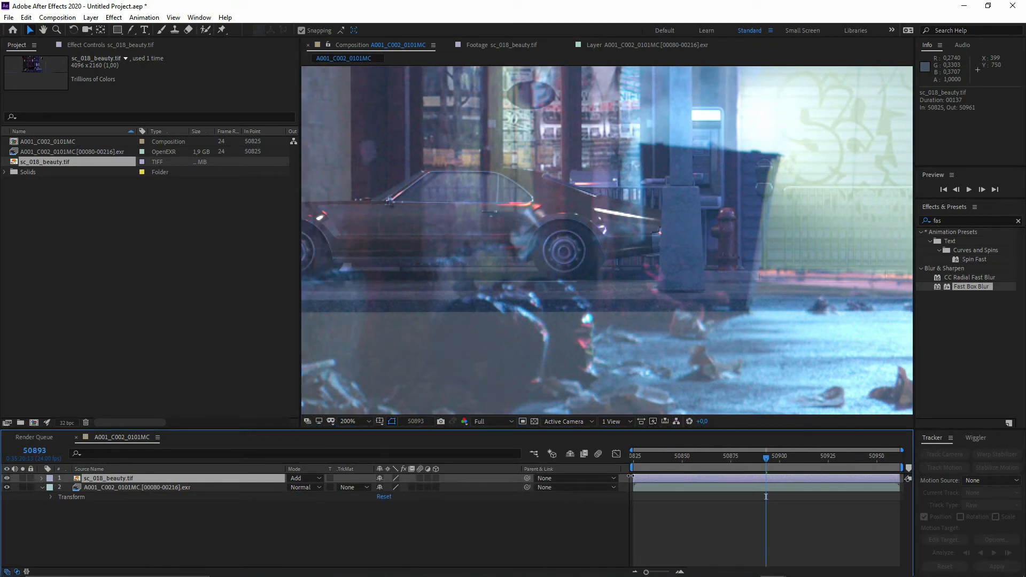
left_click_drag(631, 478, 446, 469)
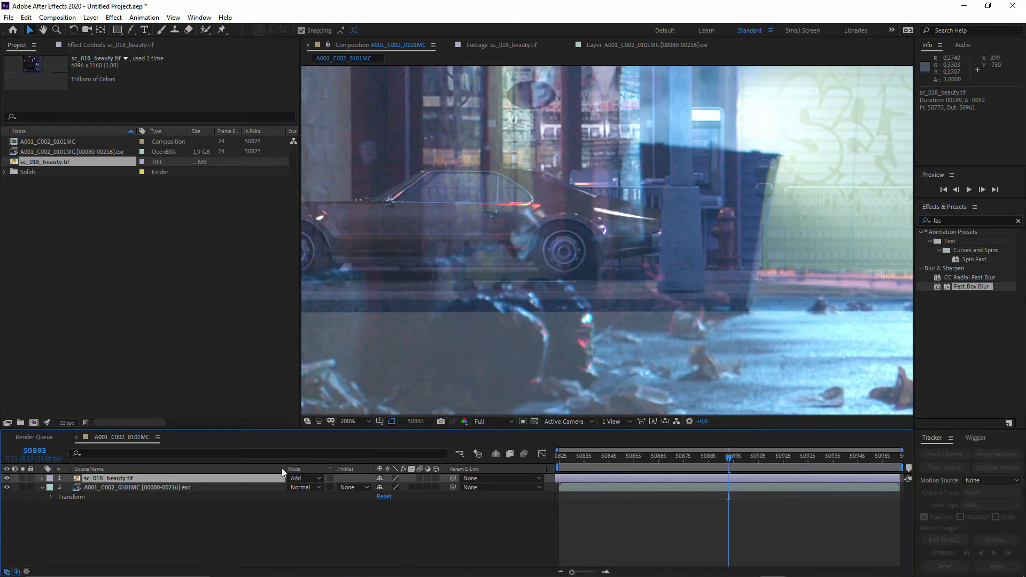
left_click_drag(282, 470, 208, 471)
left_click_drag(472, 469, 459, 469)
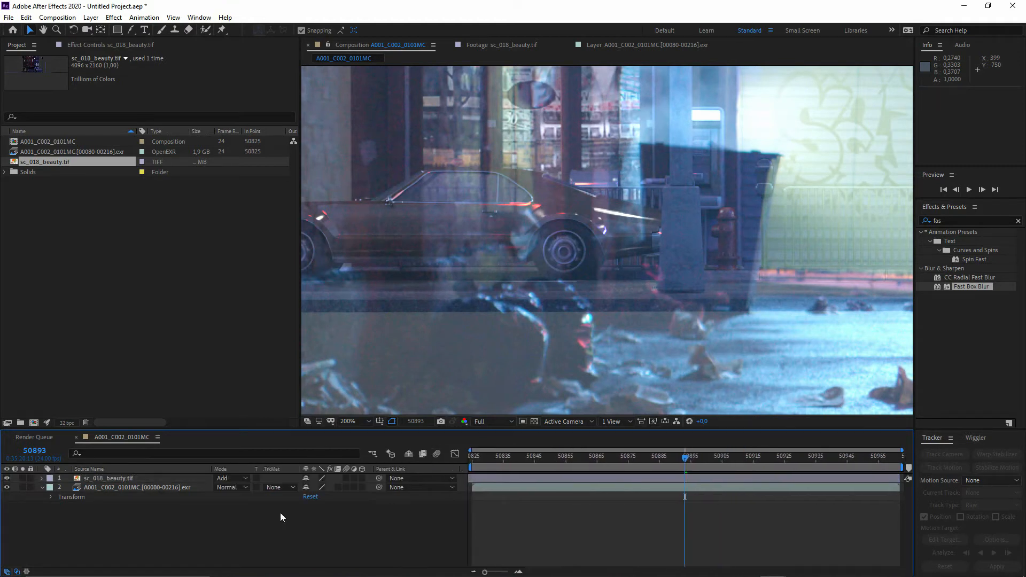
left_click(6, 572)
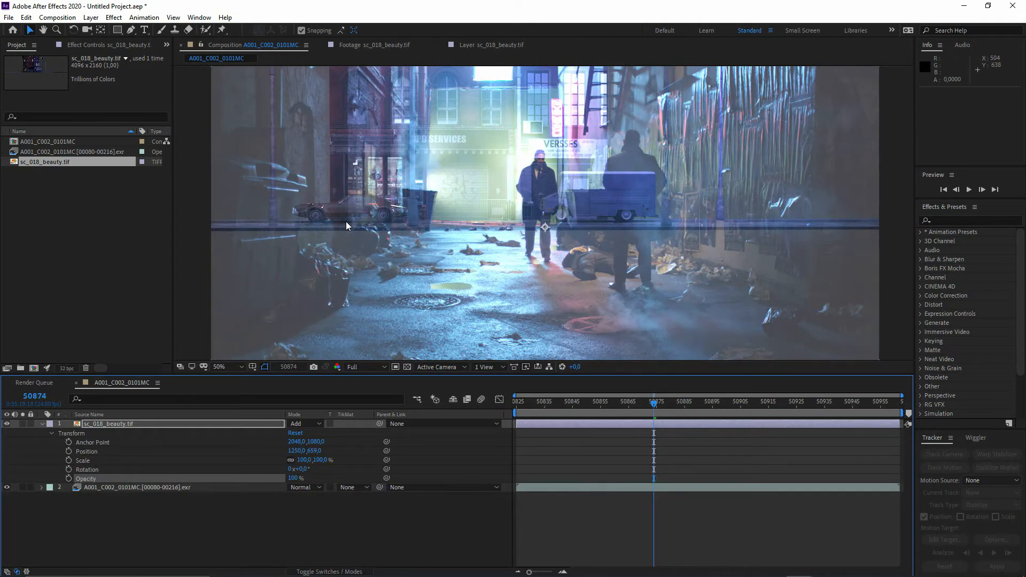
- Examine the Add blend in close-up around the parked car, and return the sc_018_beauty.tif blending mode to Normal
scroll(353, 217, "up", 2)
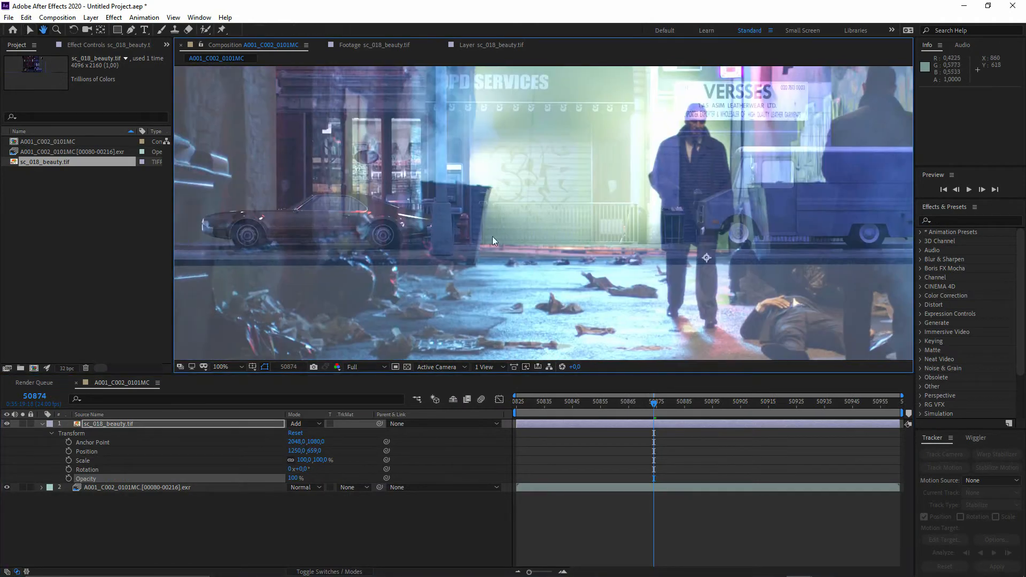
scroll(396, 232, "up", 1)
left_click_drag(333, 216, 611, 236)
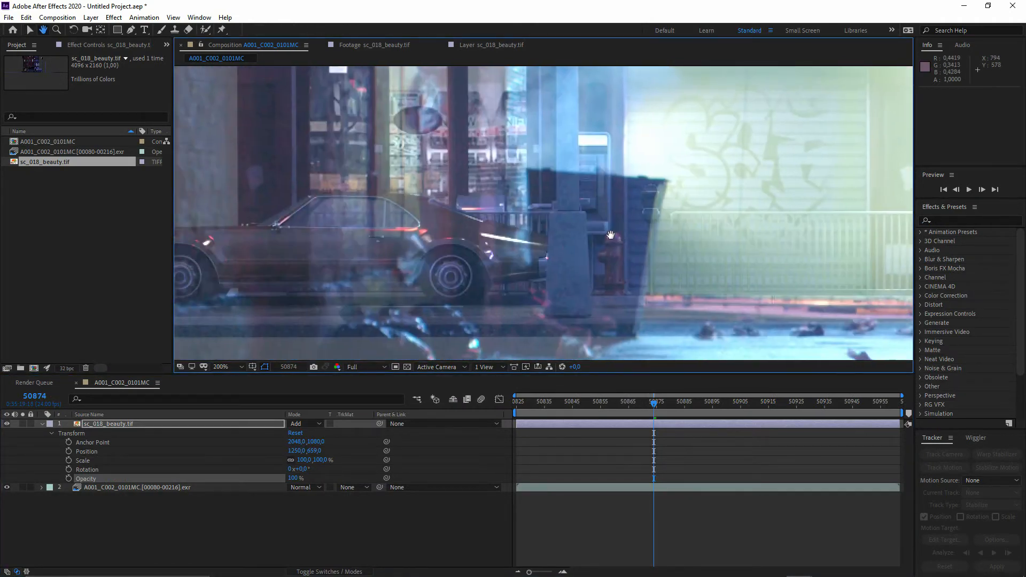
scroll(465, 286, "up", 1)
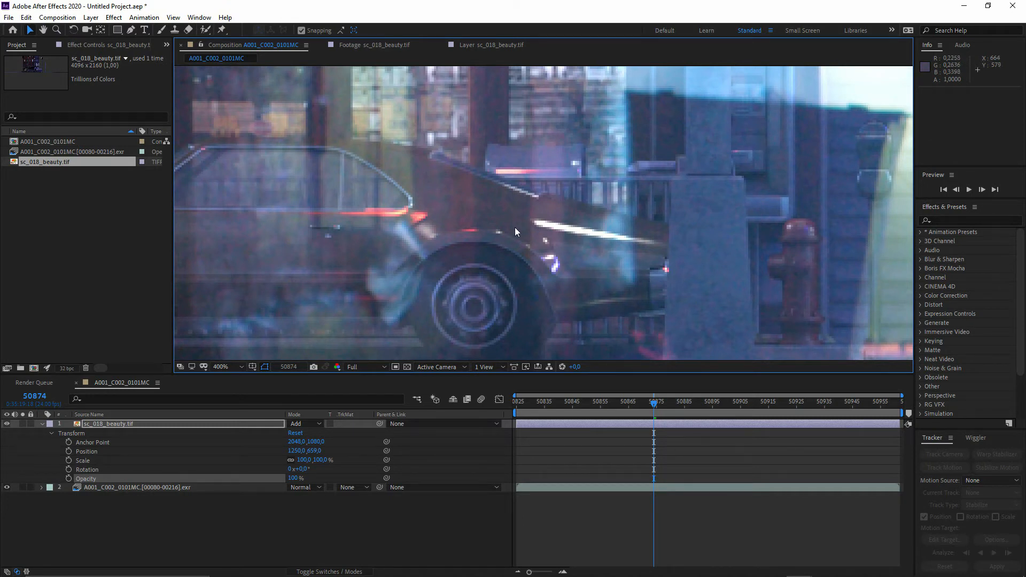
left_click(285, 456)
left_click(296, 424)
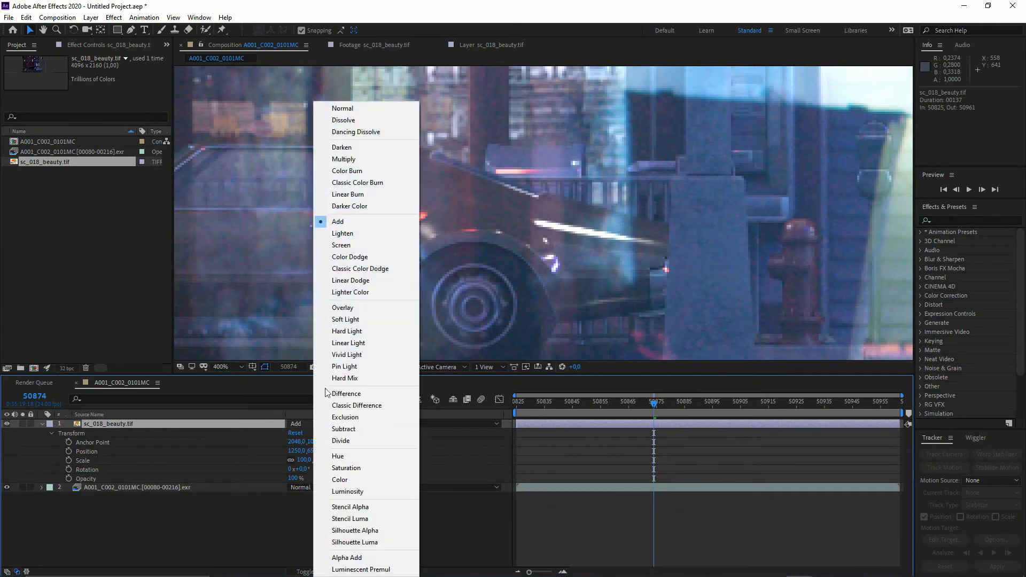
left_click(354, 110)
- Move the sc_018_beauty.tif layer below the EXR footage layer in the timeline
scroll(482, 255, "down", 5)
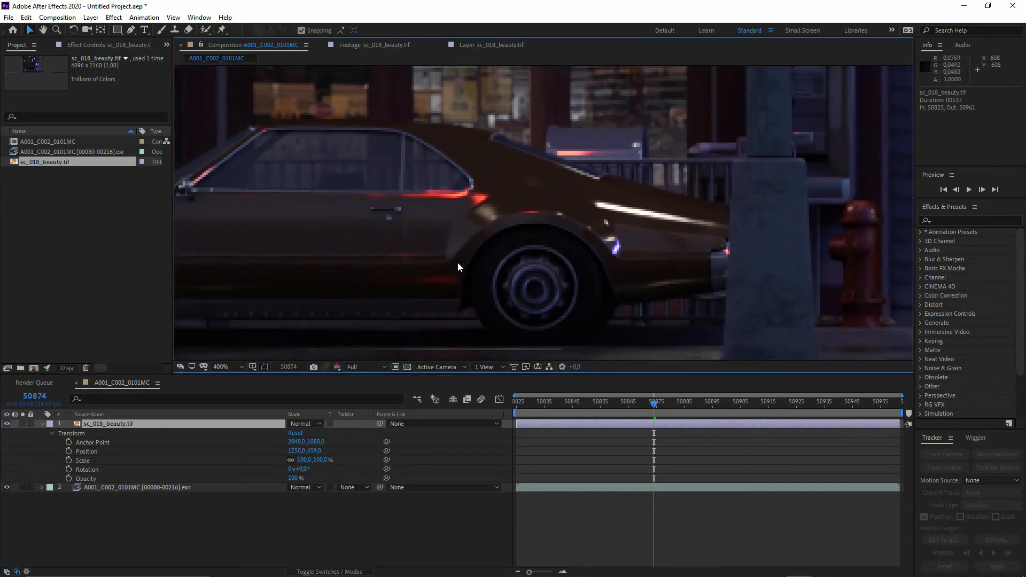
scroll(426, 299, "down", 2)
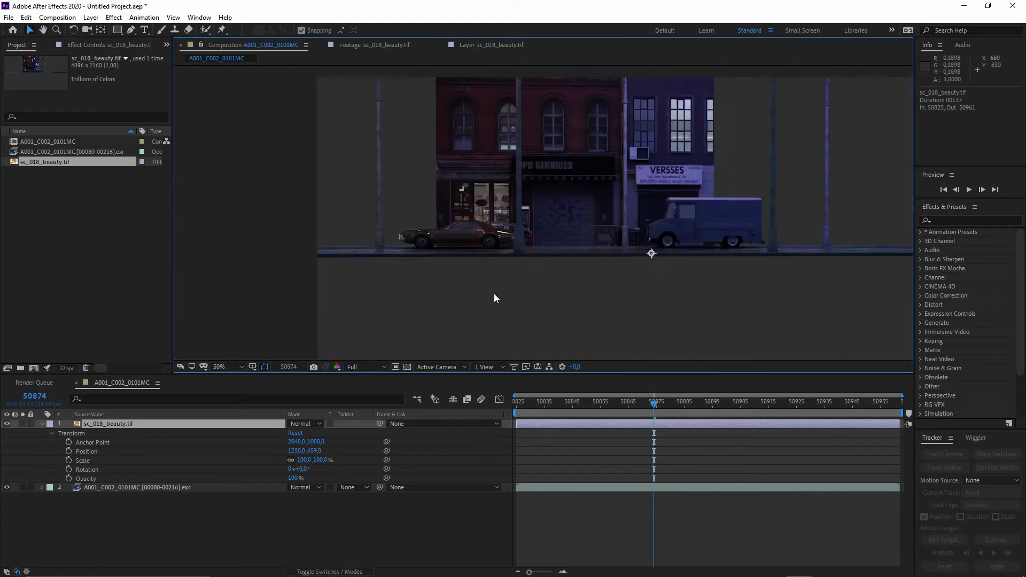
key("v")
left_click(134, 516)
left_click_drag(107, 424, 123, 515)
left_click(111, 426)
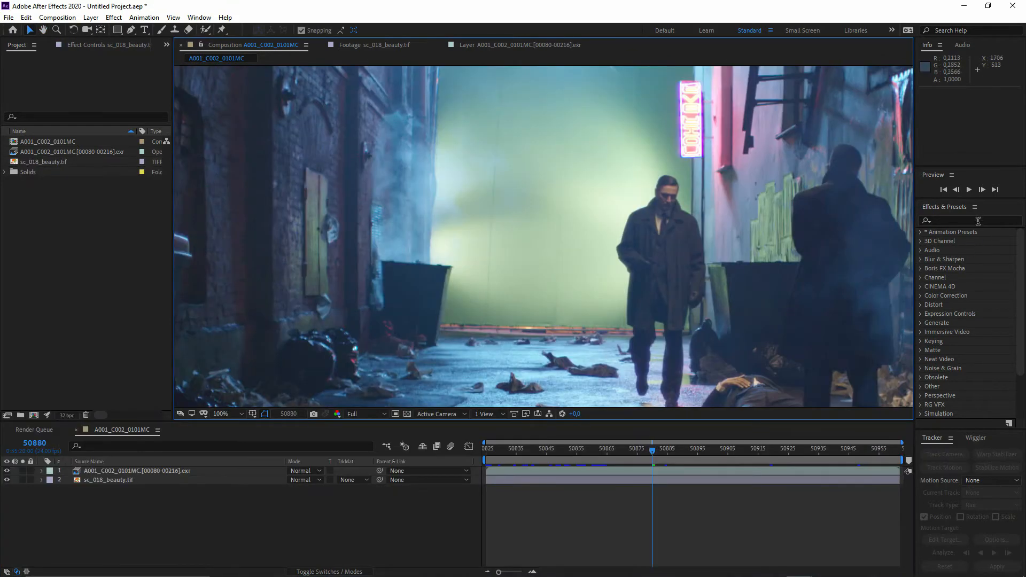
- Apply the Keylight (1.2) effect to the EXR footage and sample the green backdrop as its Screen Colour
left_click(956, 220)
type("keyl")
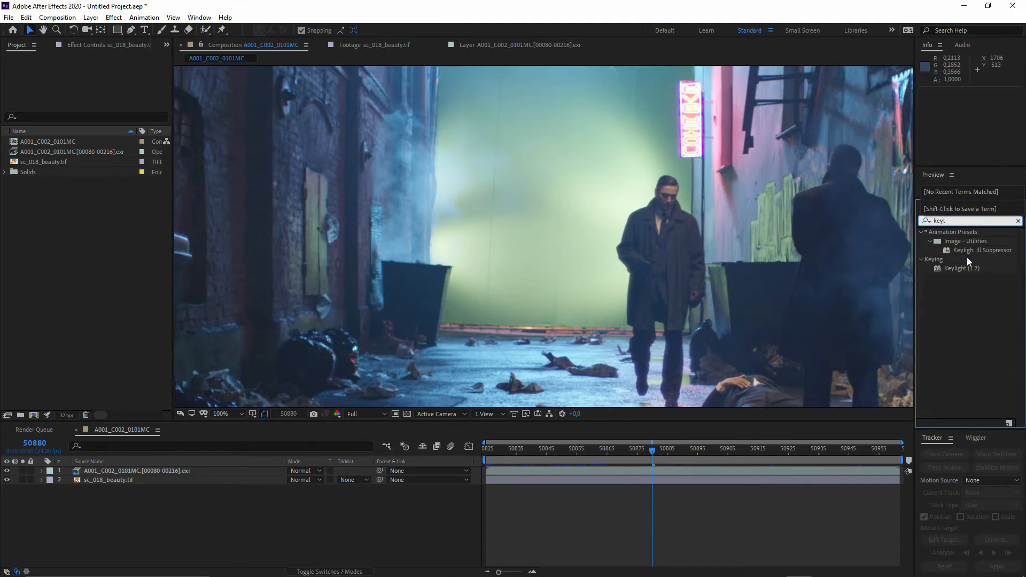
left_click_drag(962, 268, 525, 255)
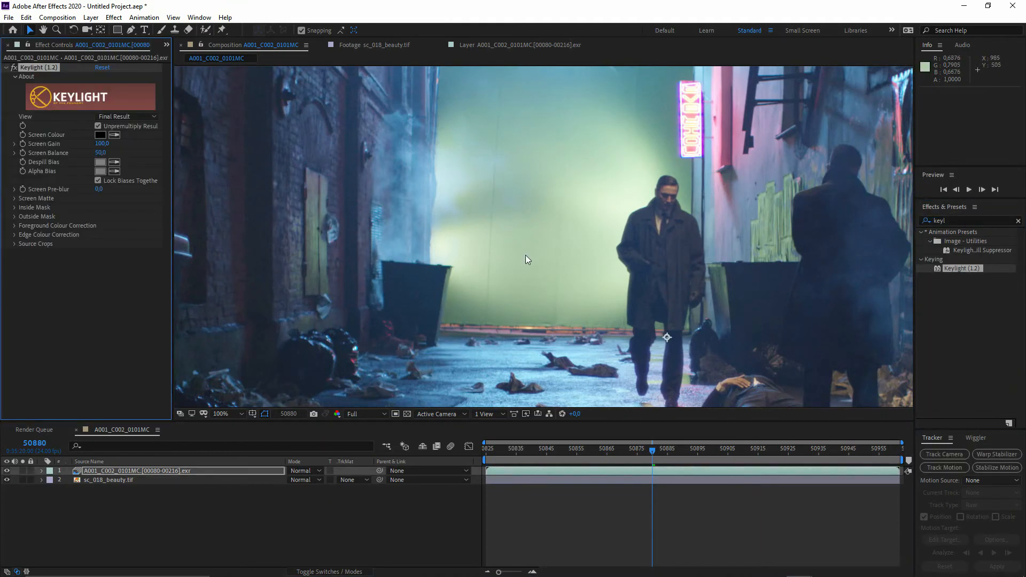
left_click(114, 135)
left_click(510, 223)
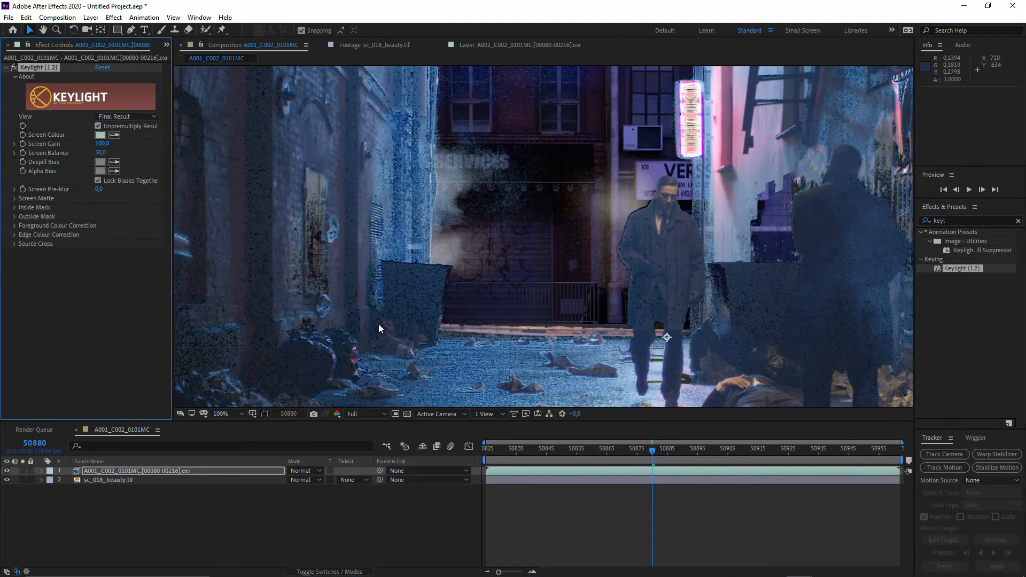
left_click(182, 501)
- Check the key at frame 50861 and reposition the sc_018_beauty.tif street render behind the keyed alley
scroll(563, 343, "down", 2)
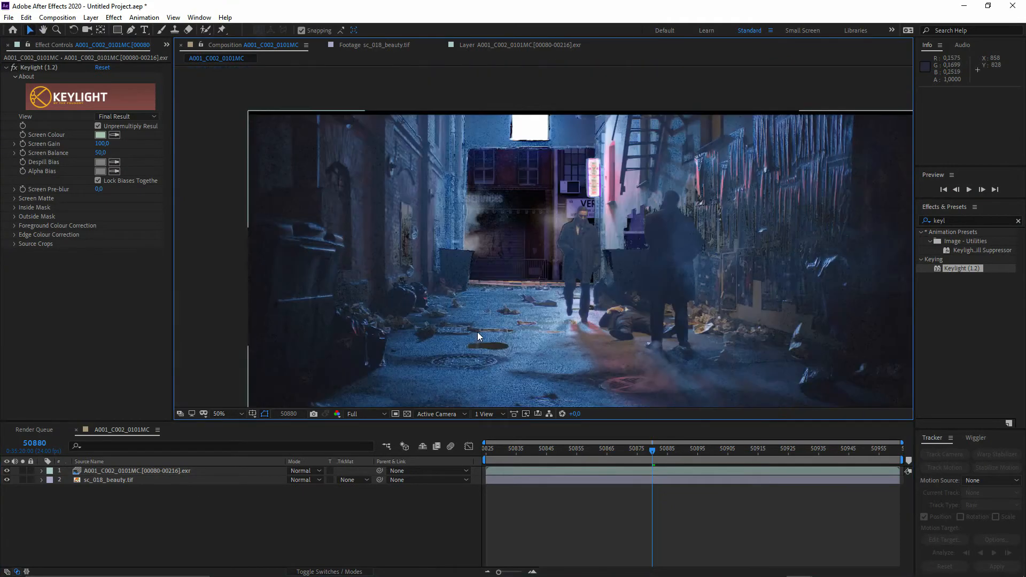
left_click_drag(649, 454, 595, 454)
left_click(175, 471)
left_click_drag(466, 312, 522, 308)
left_click_drag(673, 376, 462, 328)
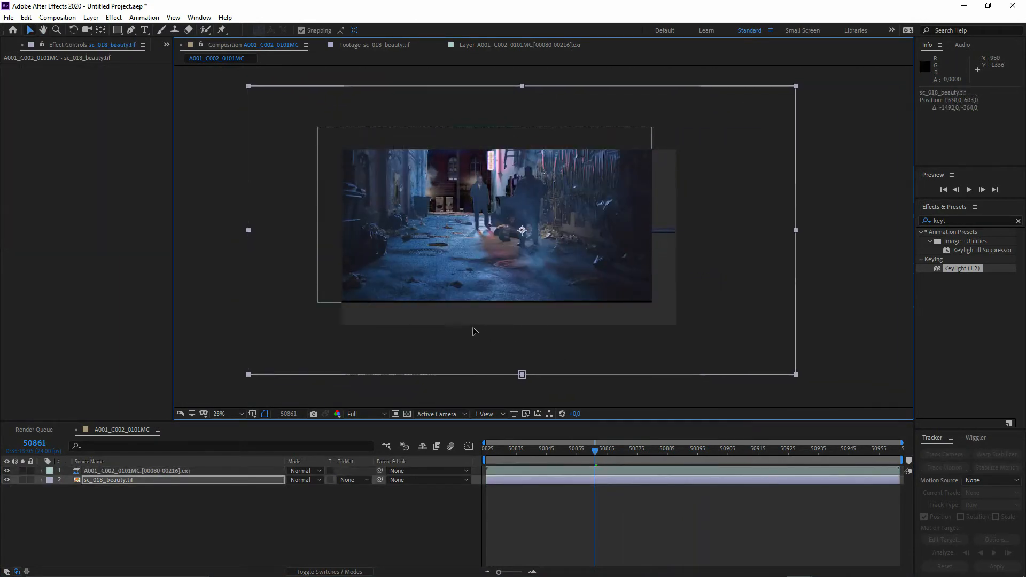
scroll(395, 275, "up", 2)
left_click_drag(374, 233, 466, 300)
key("alt+Tab")
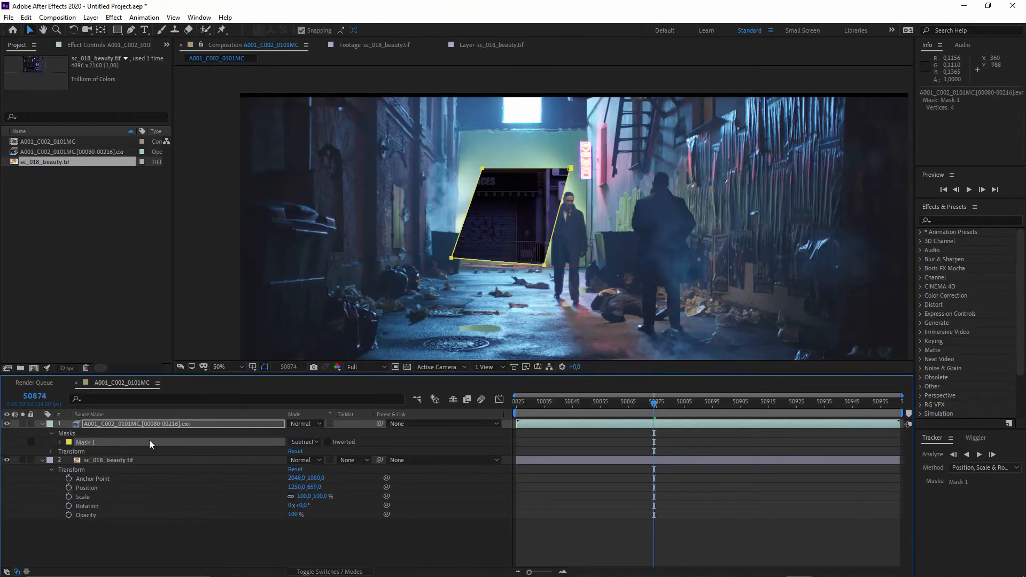
- Delete Mask 1 from the EXR footage layer and collapse the properties of the sc_018_beauty.tif layer
key("Delete")
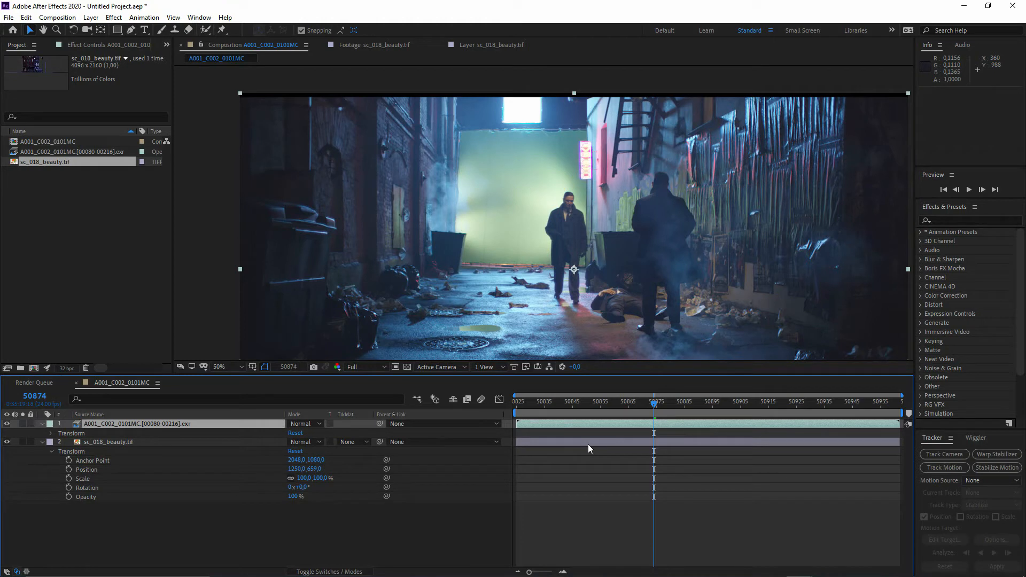
left_click(207, 525)
left_click(42, 442)
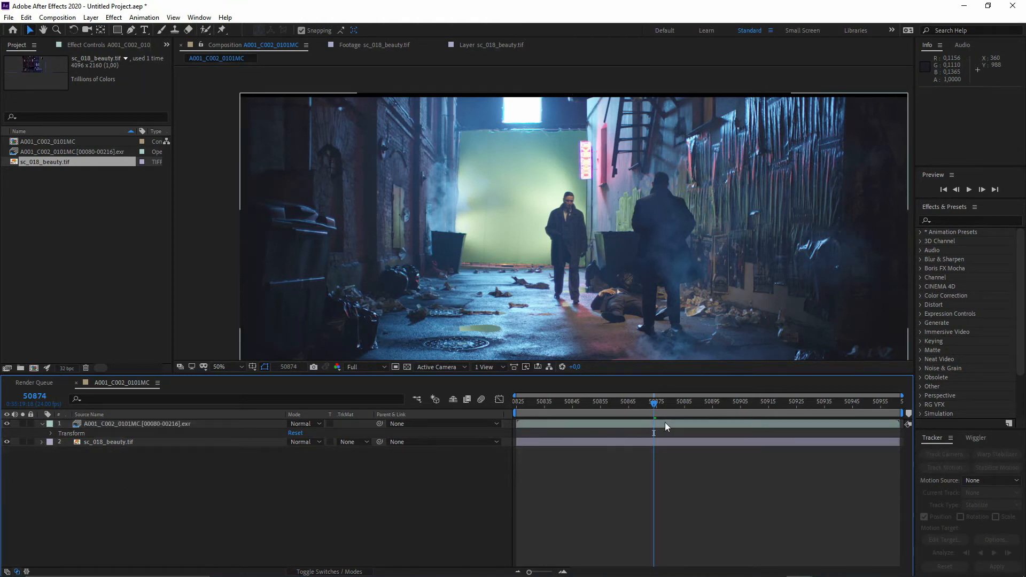
- Expand the Transform properties of the EXR footage layer and scrub the shot to frames 50829 and 50937
left_click_drag(672, 405, 528, 428)
left_click(51, 434)
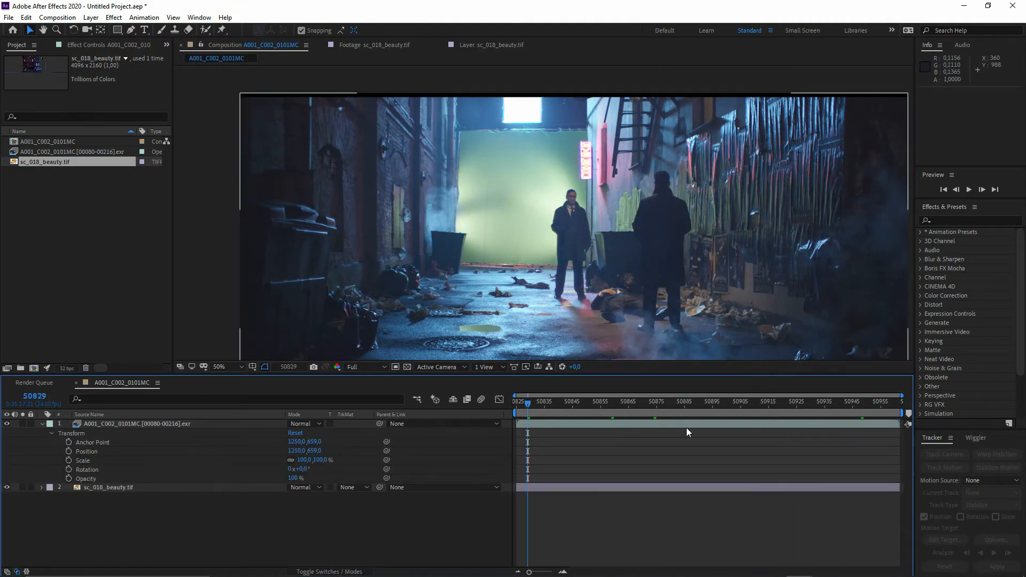
left_click_drag(780, 407, 832, 412)
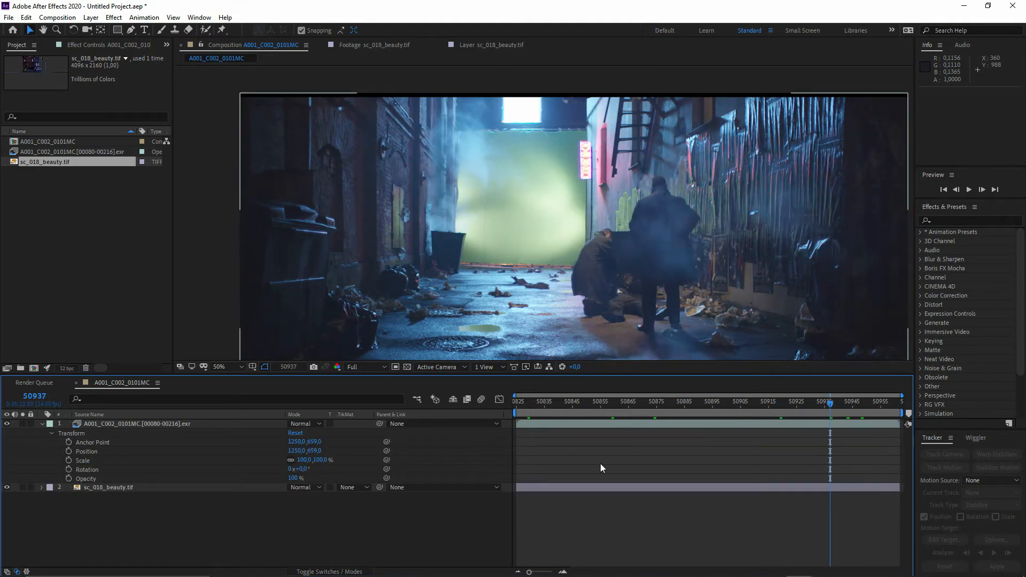
- Place sc_018_beauty.tif above the EXR footage, keyframe its Scale at frame 50937 and at about -88% at frame 50915, and scrub the animation
left_click(41, 488)
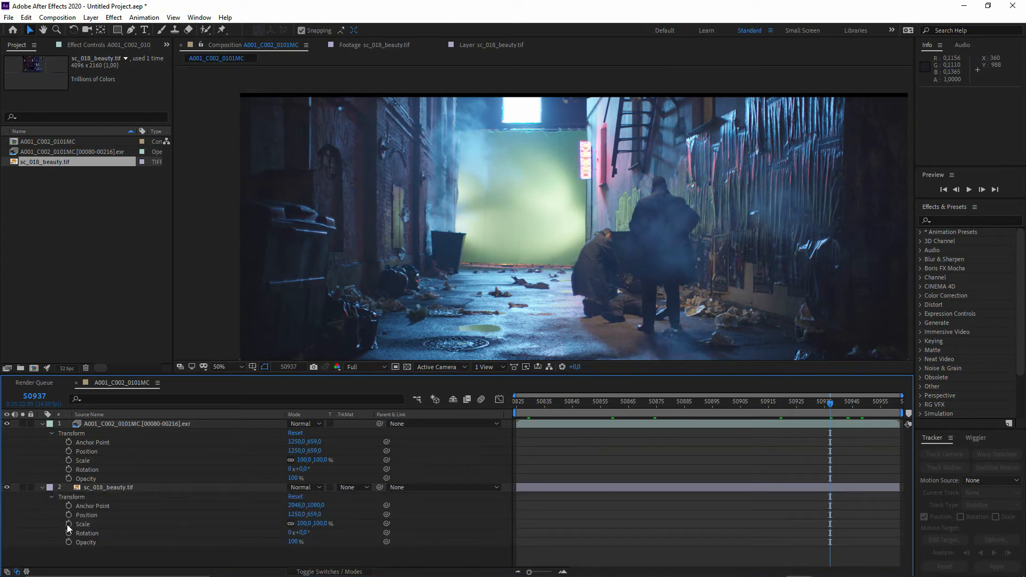
left_click(68, 524)
left_click(769, 408)
key("alt+shift+s")
left_click_drag(241, 487, 216, 460)
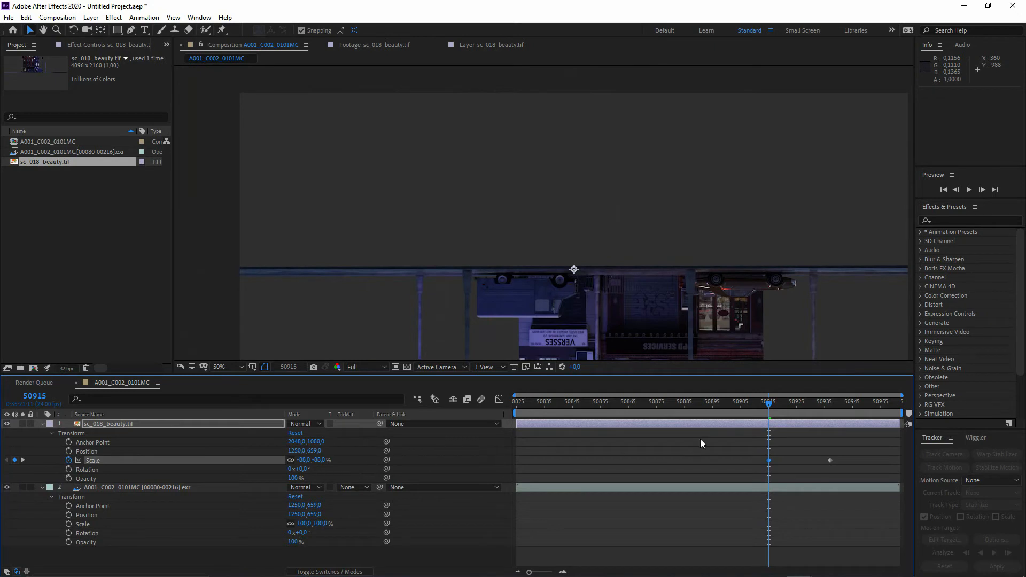
left_click_drag(781, 407, 821, 406)
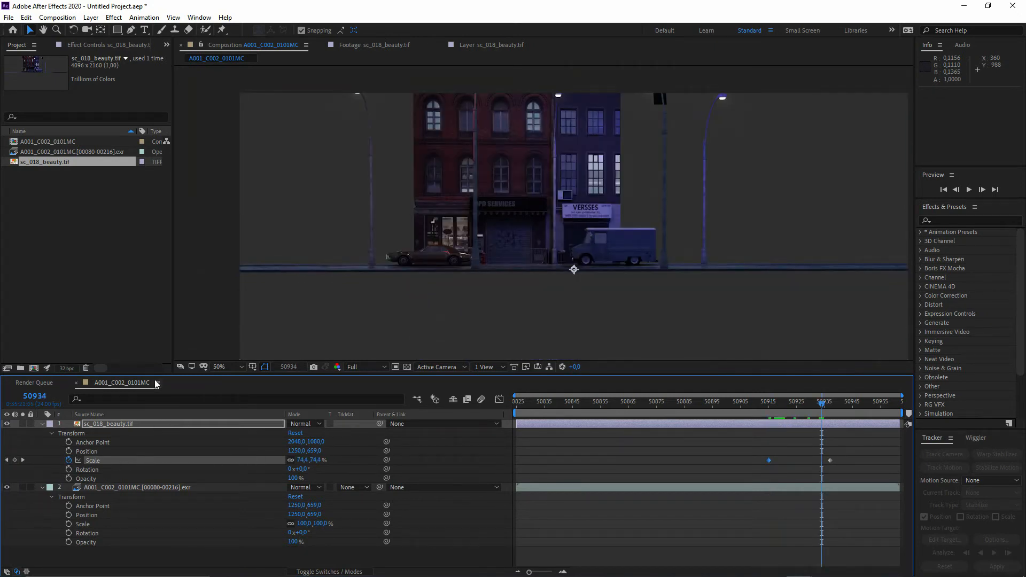
- Enlarge the Timeline area and pre-compose the EXR footage layer
left_click_drag(159, 374, 160, 343)
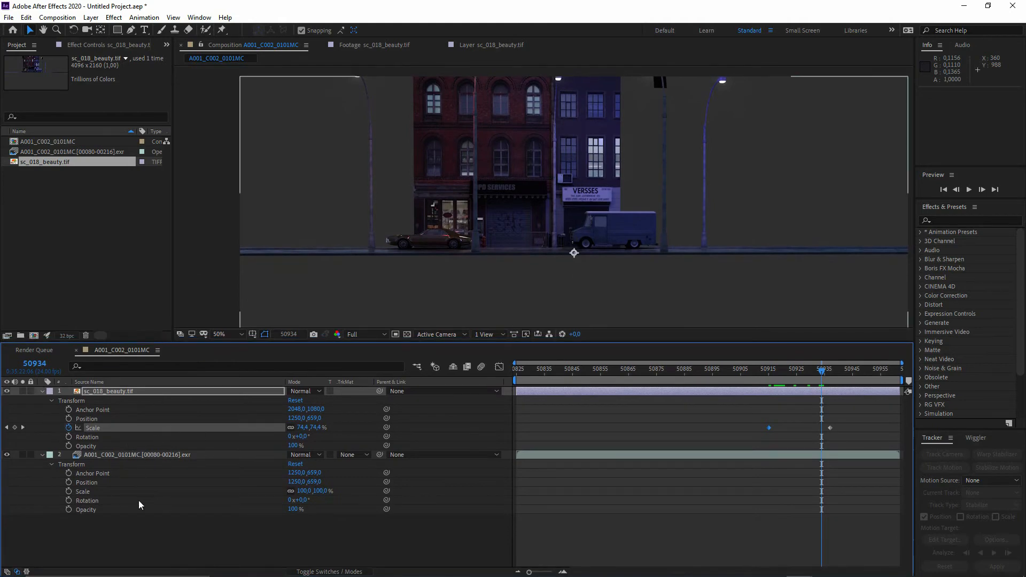
right_click(142, 528)
left_click(114, 505)
right_click(113, 456)
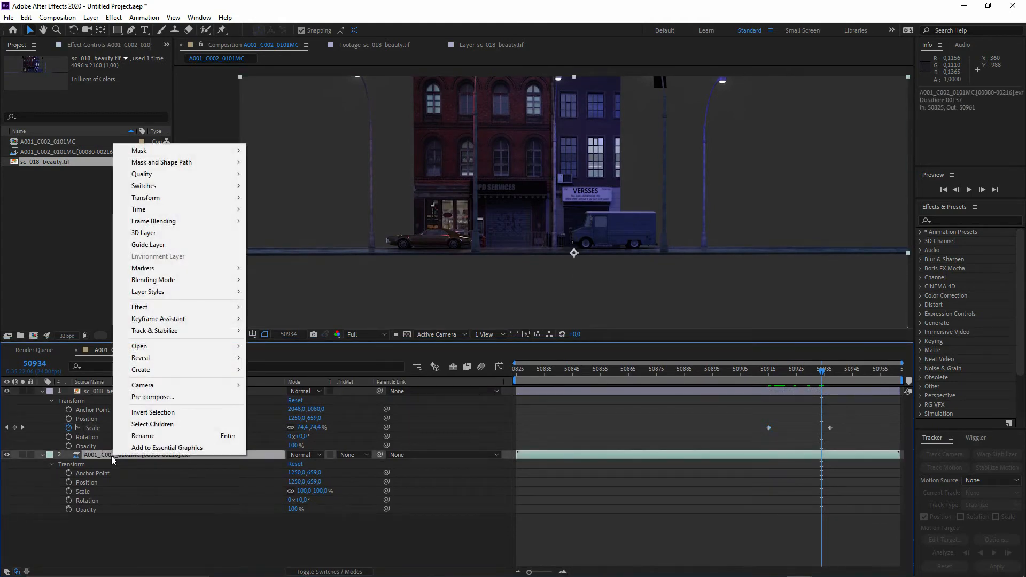
key("Escape")
key("ctrl+shift+c")
key("Return")
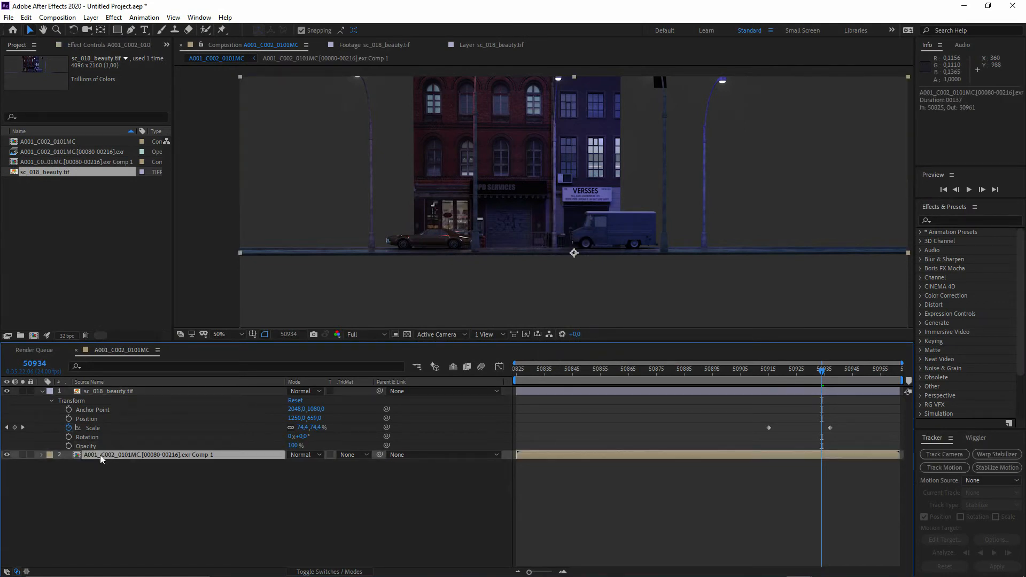
- Open the nested EXR composition to view its contents, and return to the main A001_C002_0101MC composition
double_click(100, 454)
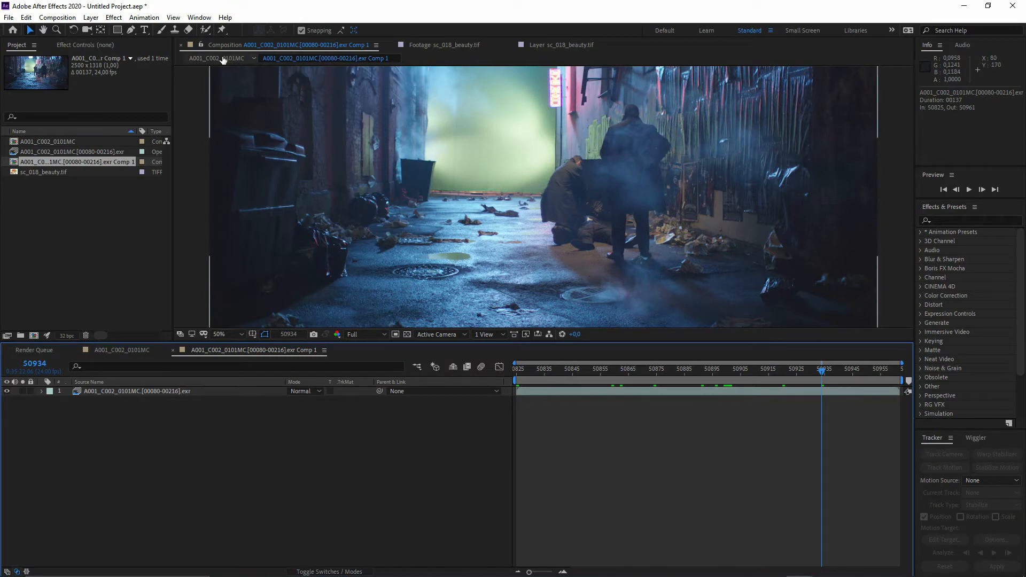
key("Tab")
left_click(112, 58)
left_click(164, 490)
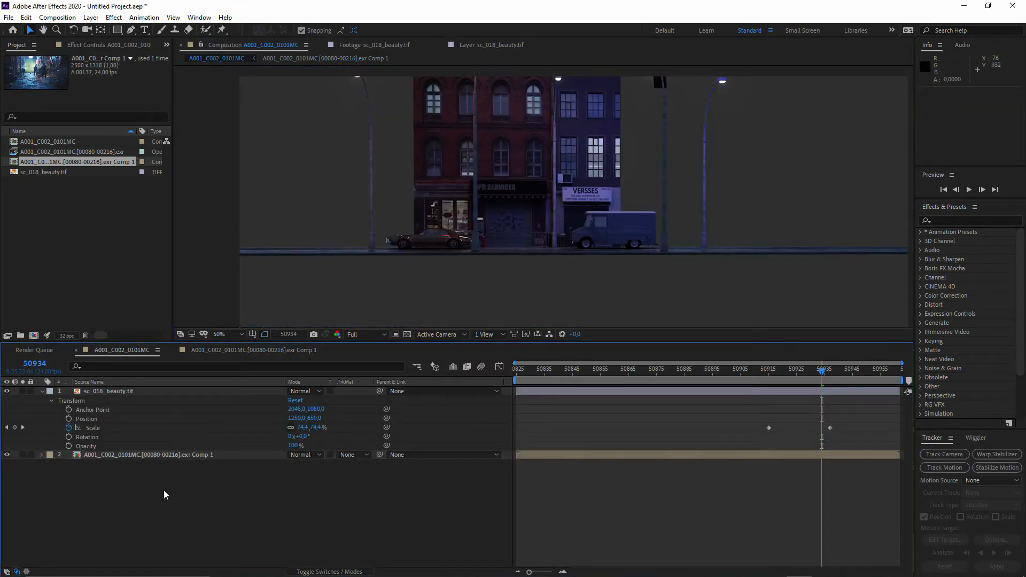
- Undo the pre-composition of the EXR footage and collapse the properties of both layers
left_click(115, 456)
key("ctrl+z")
left_click(108, 486)
key("u")
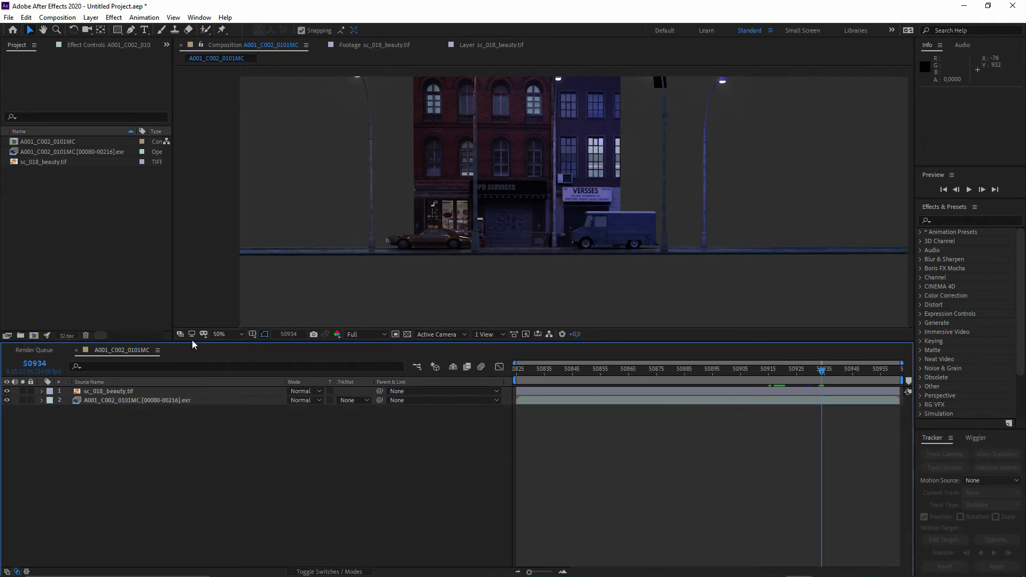
- Shrink the timeline area to enlarge the composition view and move the playhead to frame 50943
left_click_drag(192, 342, 191, 407)
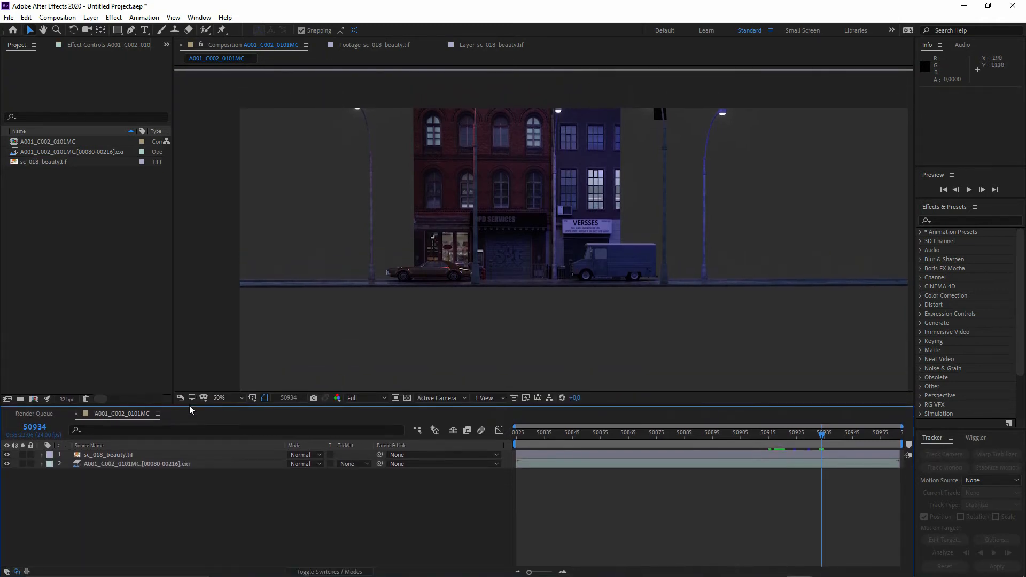
left_click(43, 467)
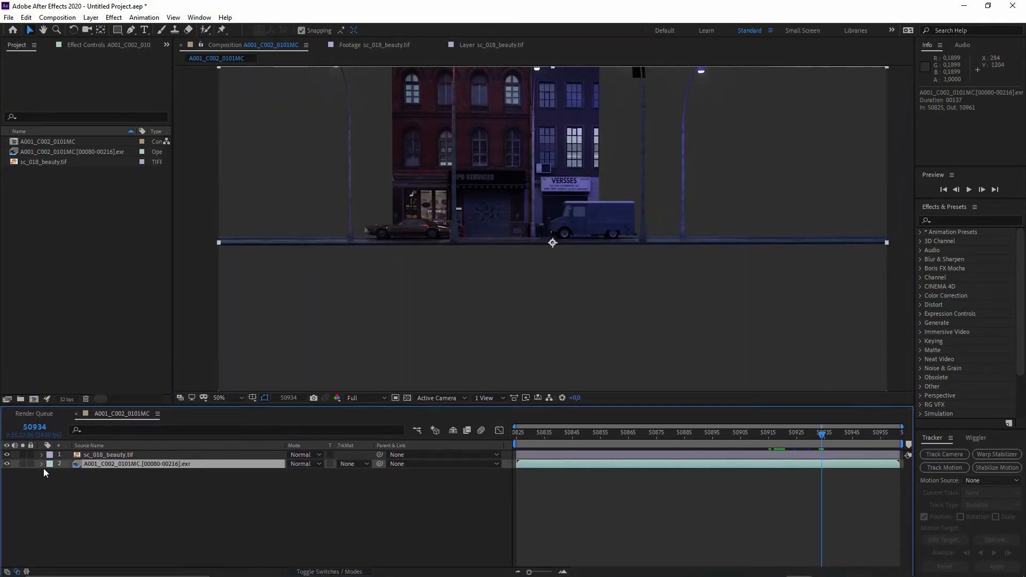
left_click(847, 444)
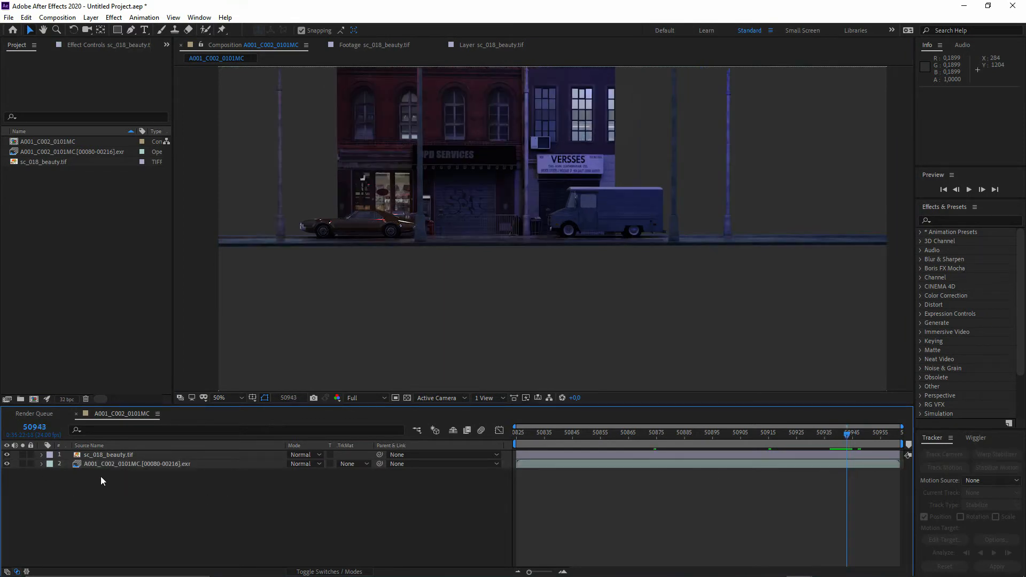
left_click(115, 456)
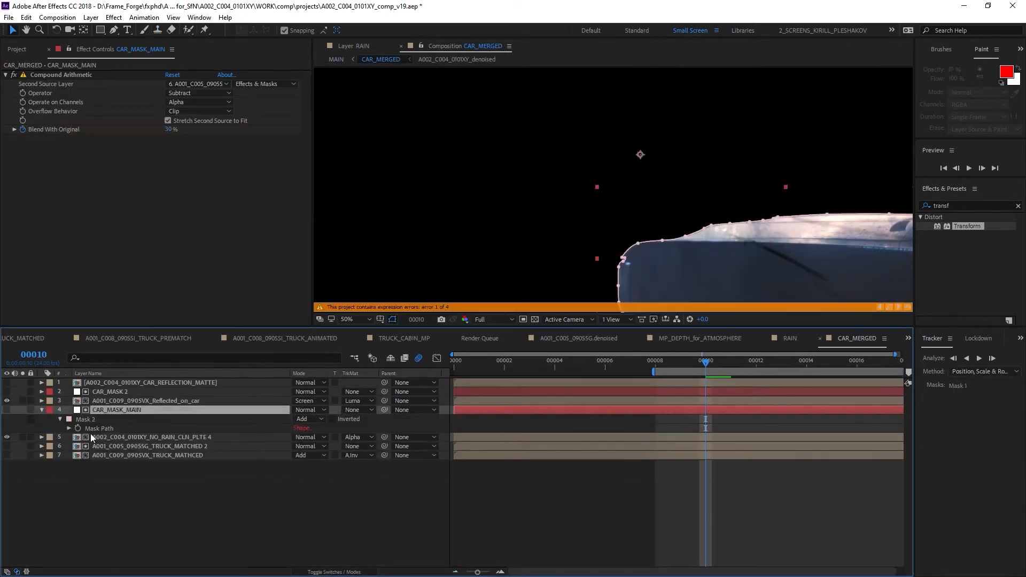
left_click(91, 437)
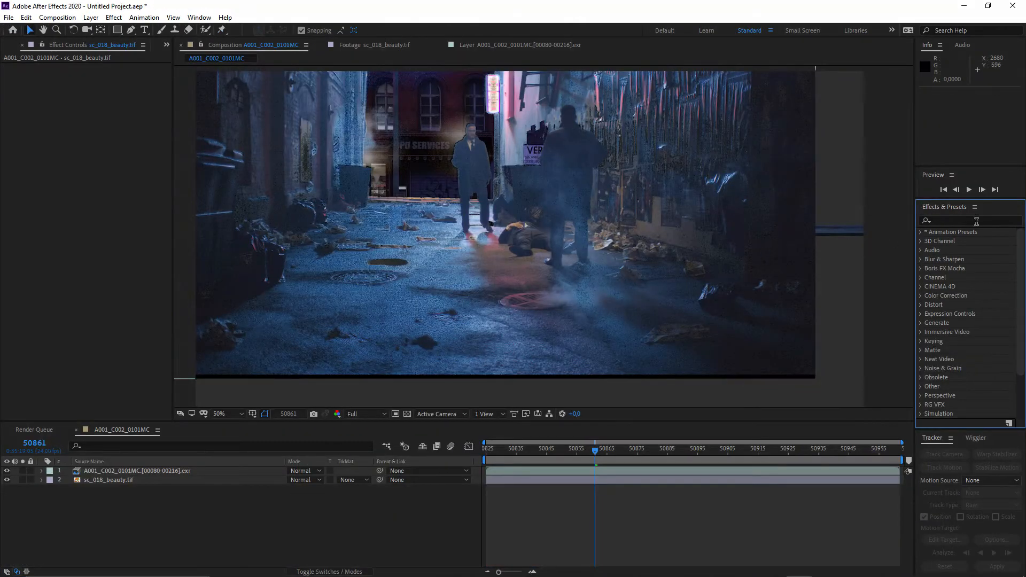
- Expand the EXR footage layer's properties and try deleting its Keylight effect
left_click(984, 216)
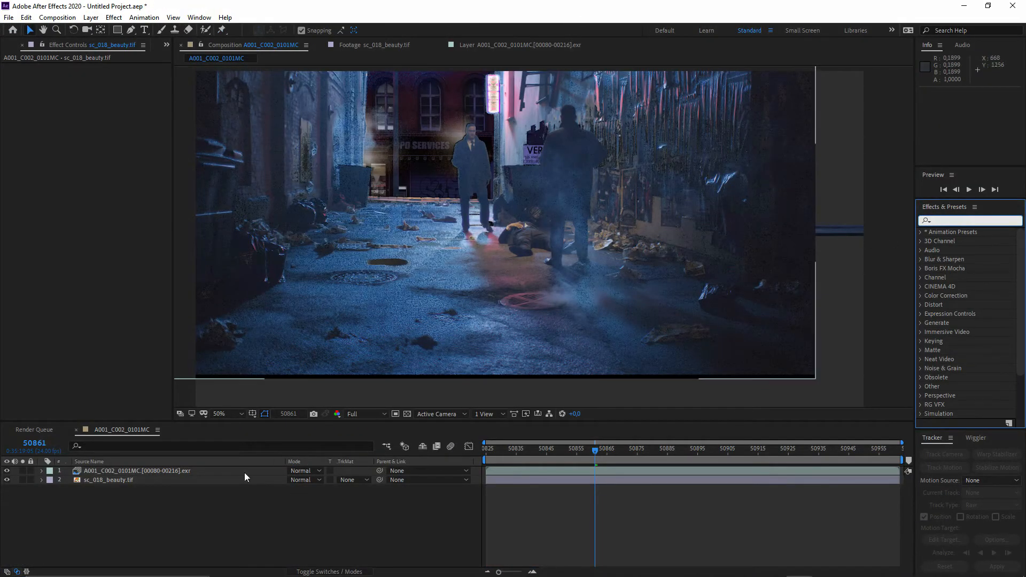
left_click(171, 472)
left_click(41, 471)
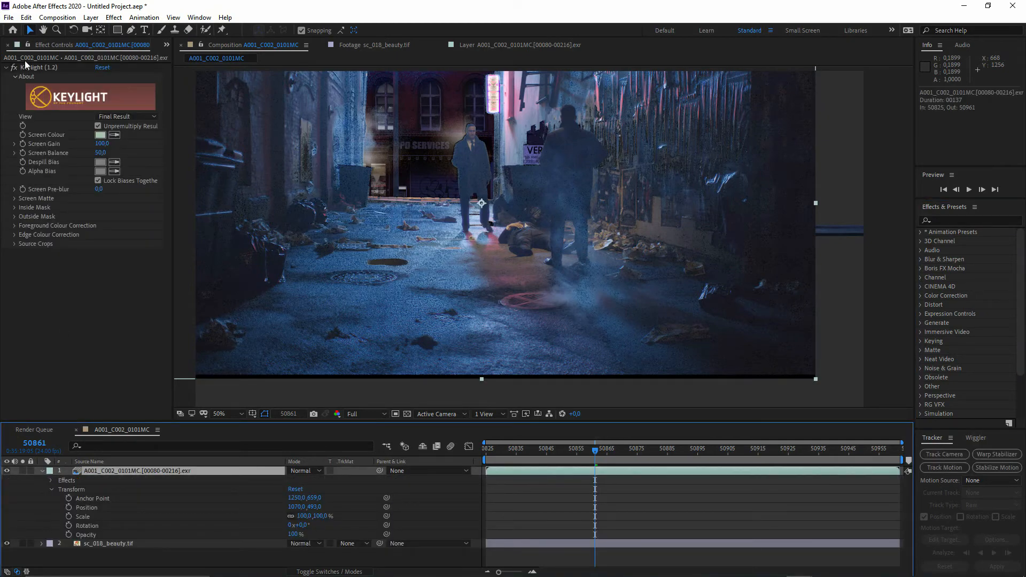
left_click(39, 68)
key("Delete")
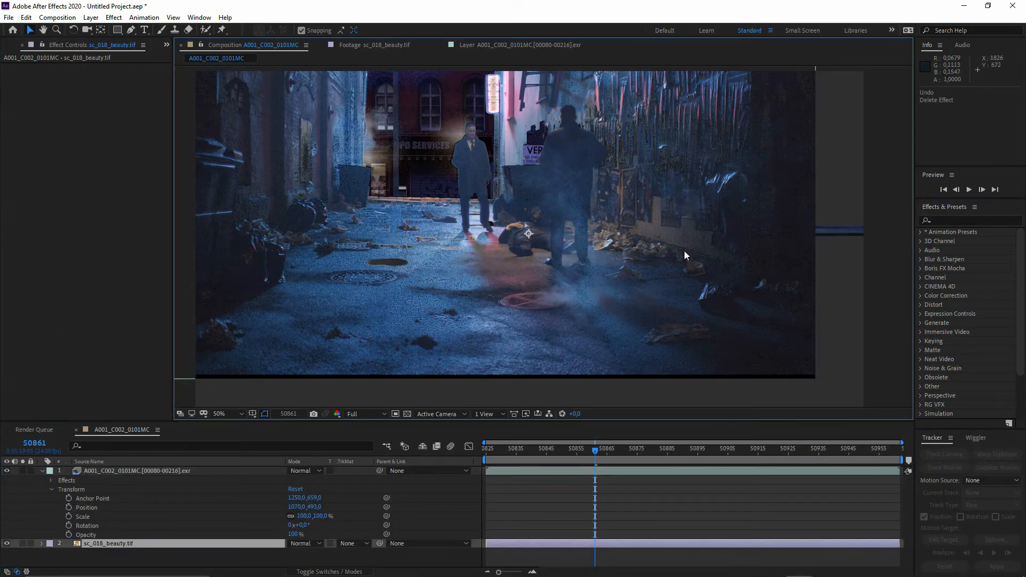
- Find Curves among the Color Correction effects and apply it to the sc_018_beauty.tif layer
left_click(919, 296)
mouse_move(1022, 273)
left_mouse_down()
mouse_move(1013, 351)
mouse_move(1010, 265)
left_mouse_up()
left_click(921, 255)
left_click(922, 258)
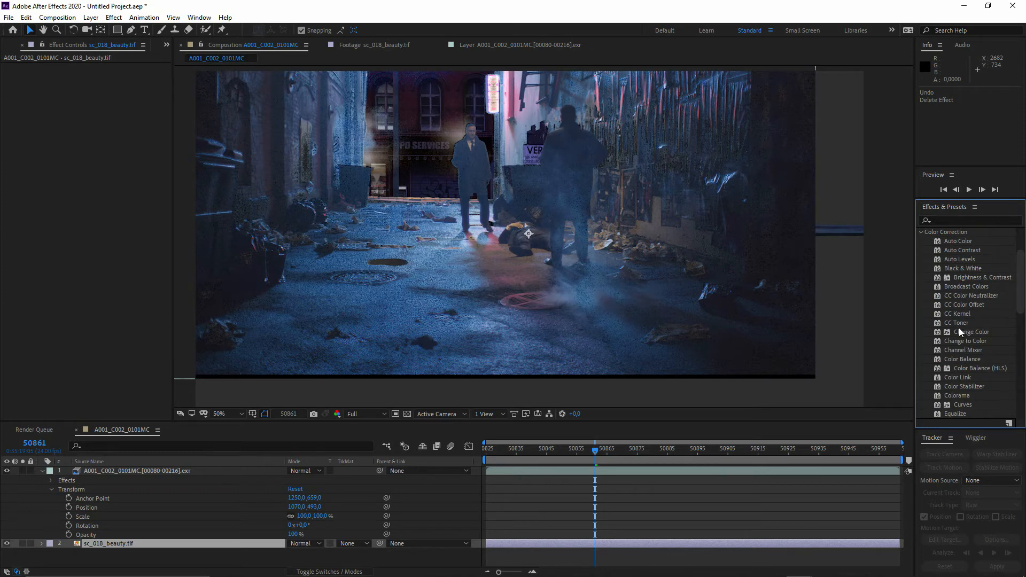
scroll(959, 328, "down", 1)
left_click_drag(963, 380, 187, 543)
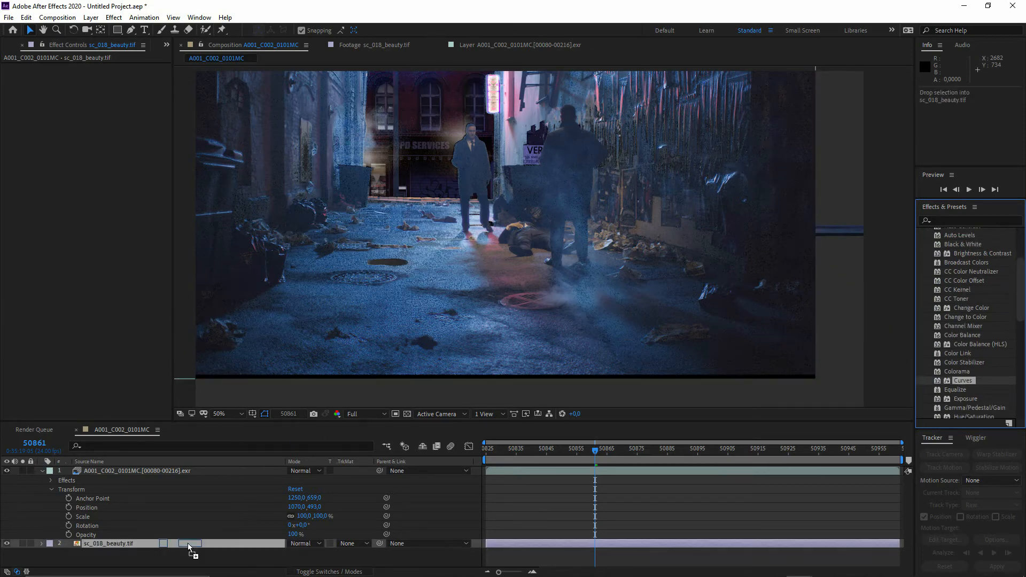
- Bend the sc_018_beauty.tif layer's RGB curve into an S shape, raise its lower point, and pull the Blue curve down
left_click_drag(73, 194, 73, 206)
left_click_drag(107, 166, 94, 149)
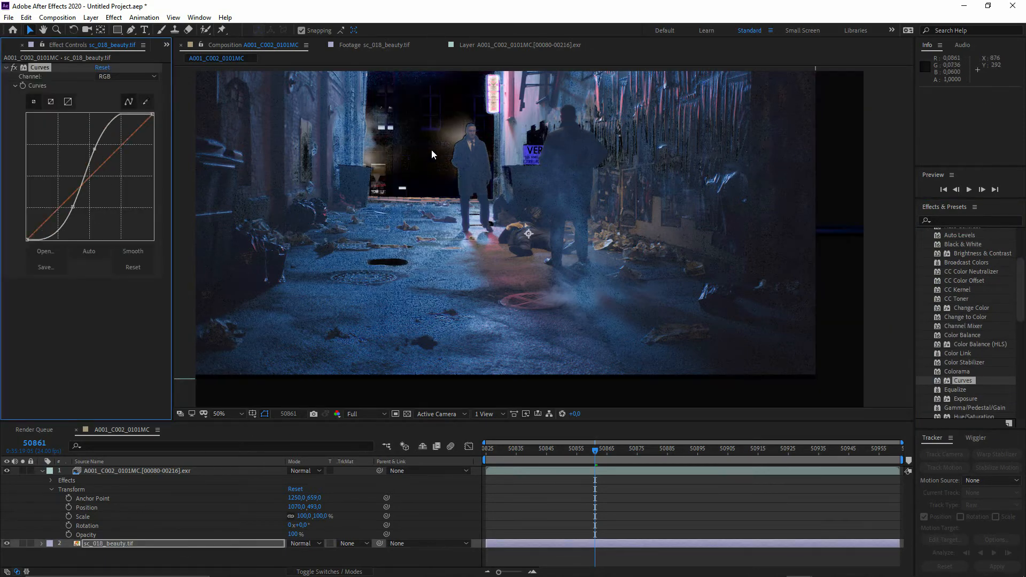
left_click_drag(71, 208, 62, 191)
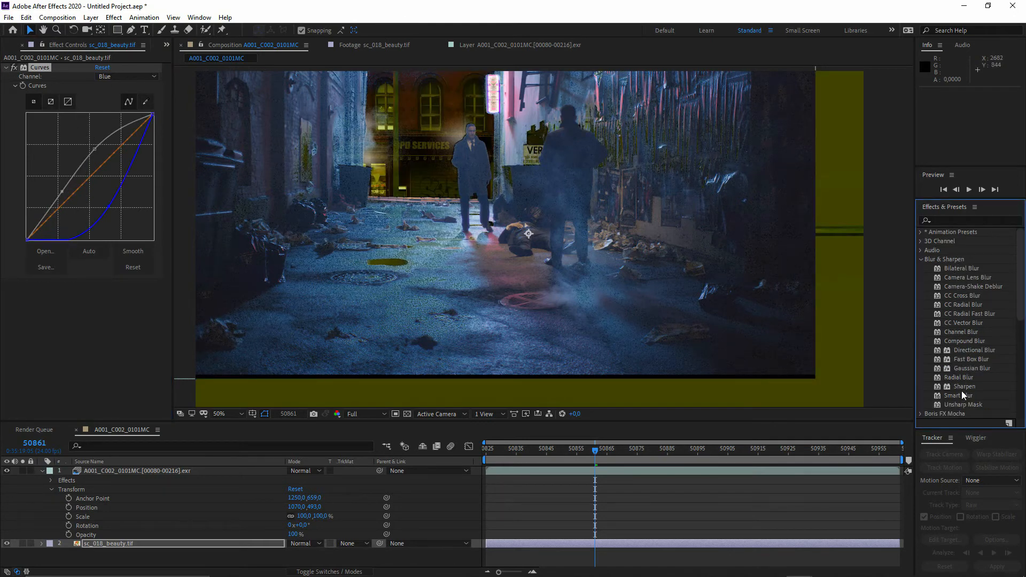
- Apply Fast Box Blur to the sc_018_beauty.tif layer and increase its Blur Radius
left_click_drag(981, 358, 214, 545)
left_click_drag(101, 295, 132, 295)
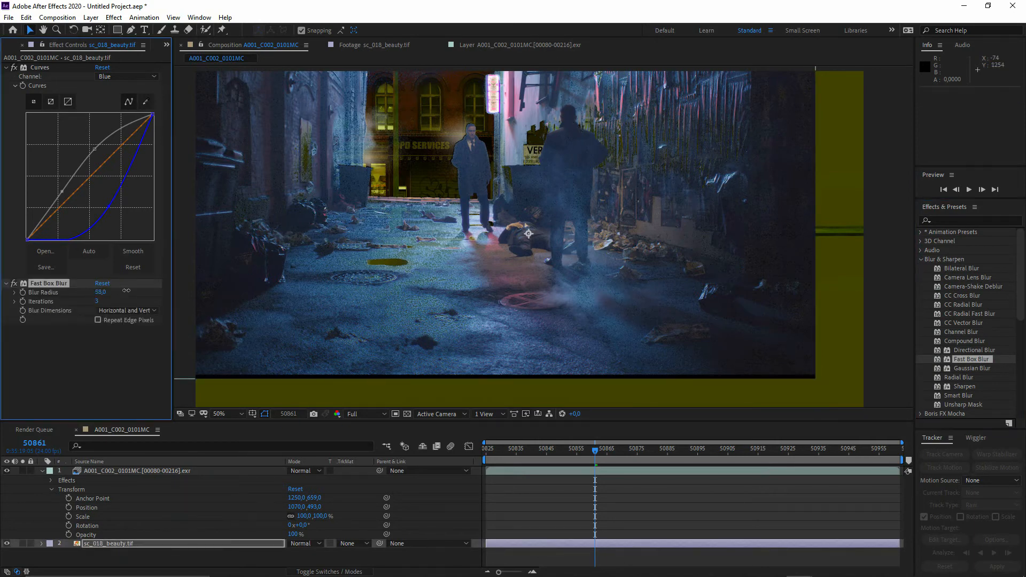
left_click(921, 259)
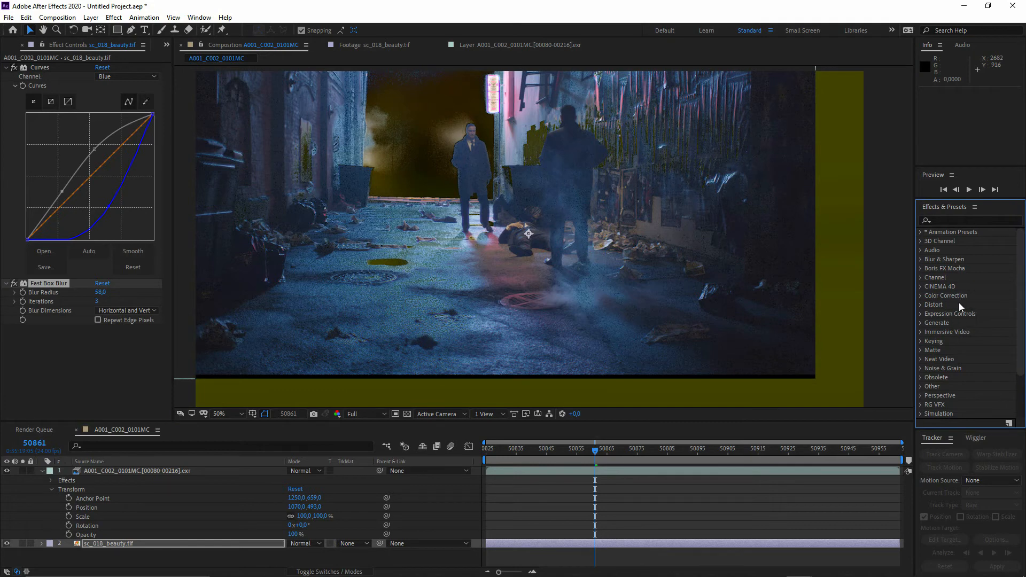
- Delete the sc_018_beauty.tif layer and remove the Keylight effect from the EXR footage layer
left_click(126, 544)
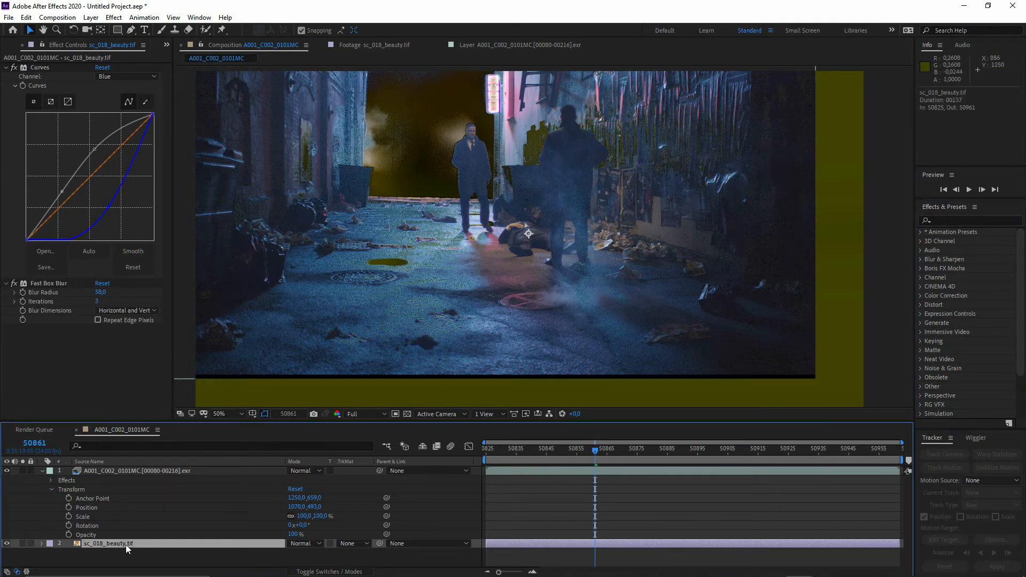
key("Delete")
left_click(94, 295)
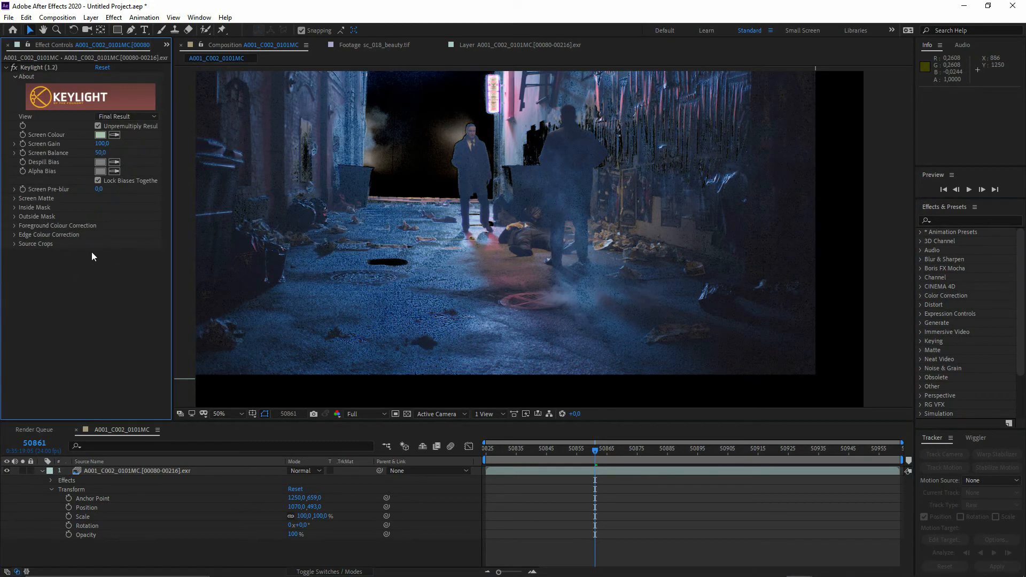
left_click(34, 67)
key("Delete")
- Fit the EXR footage layer to the composition with the Fit to Comp transform
right_click(360, 265)
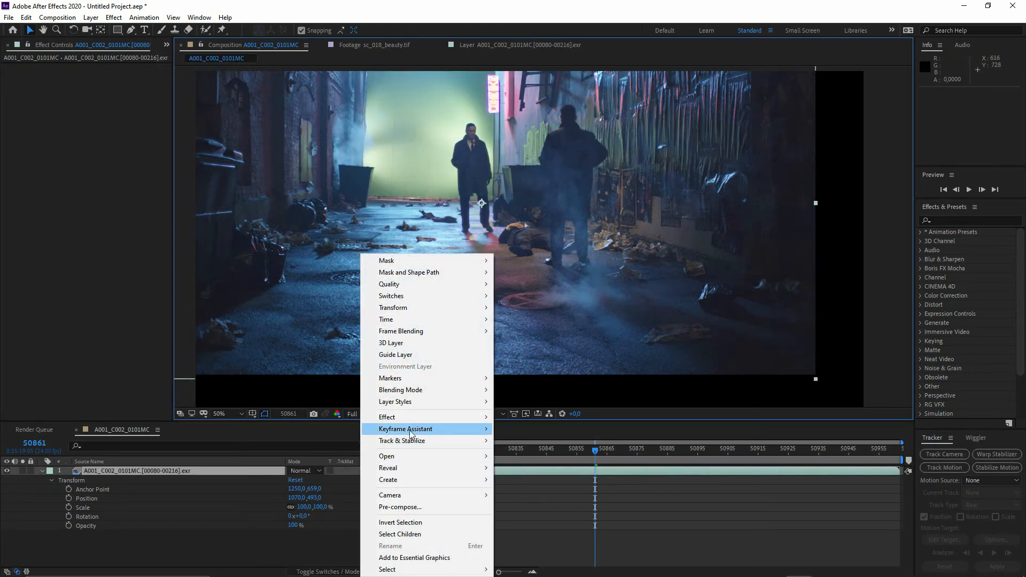
mouse_move(392, 308)
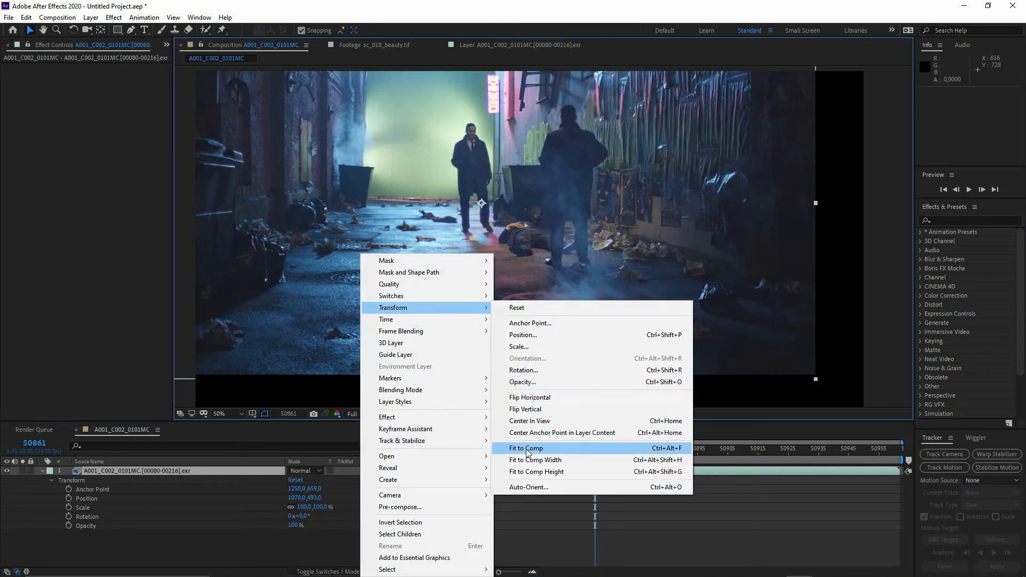
left_click(527, 449)
- Widen the Effect Controls area beside the viewer and switch between the project contents and the EXR footage's effect controls
scroll(451, 233, "up", 2)
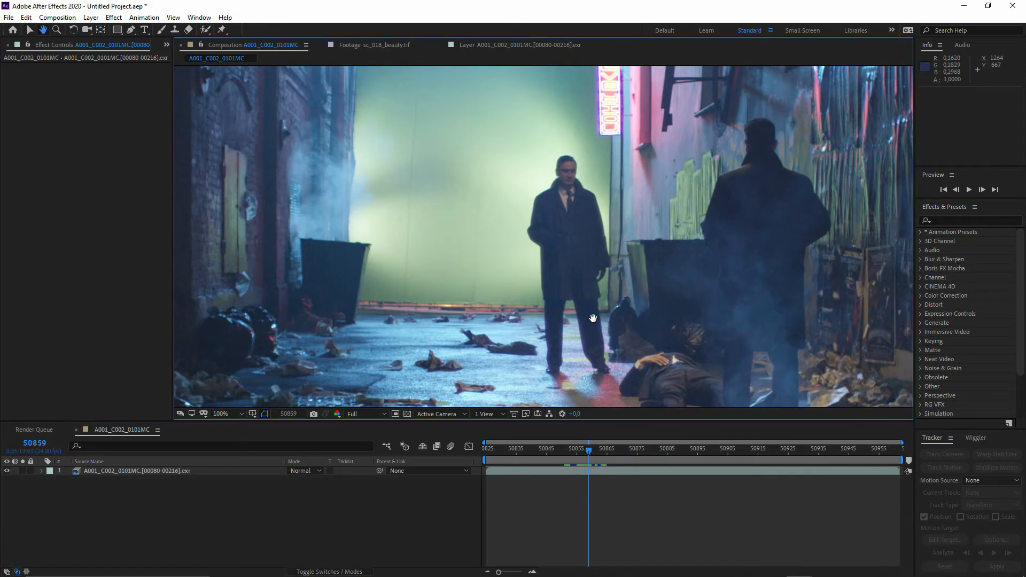
left_click_drag(262, 313, 341, 328)
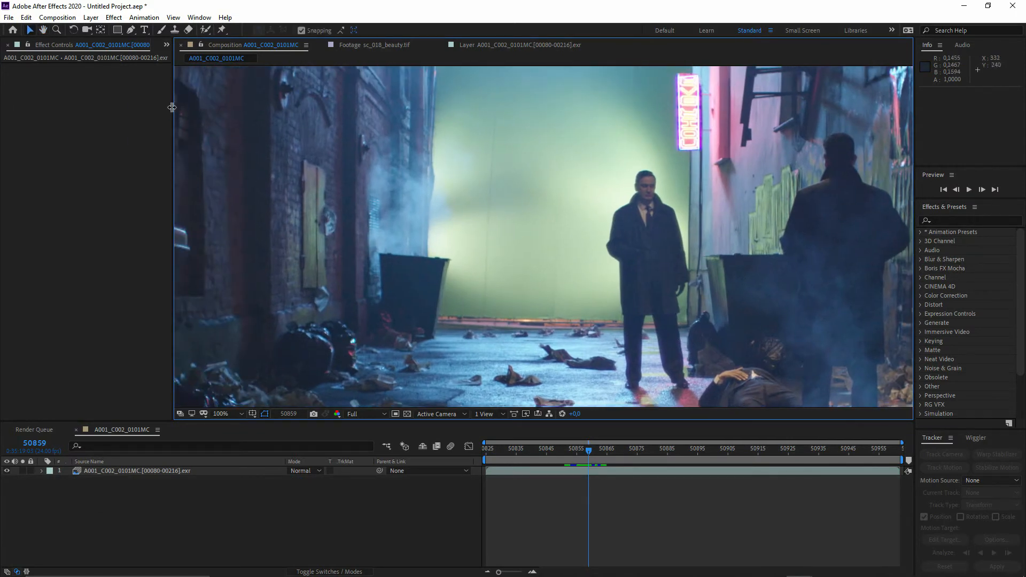
left_click_drag(172, 107, 300, 107)
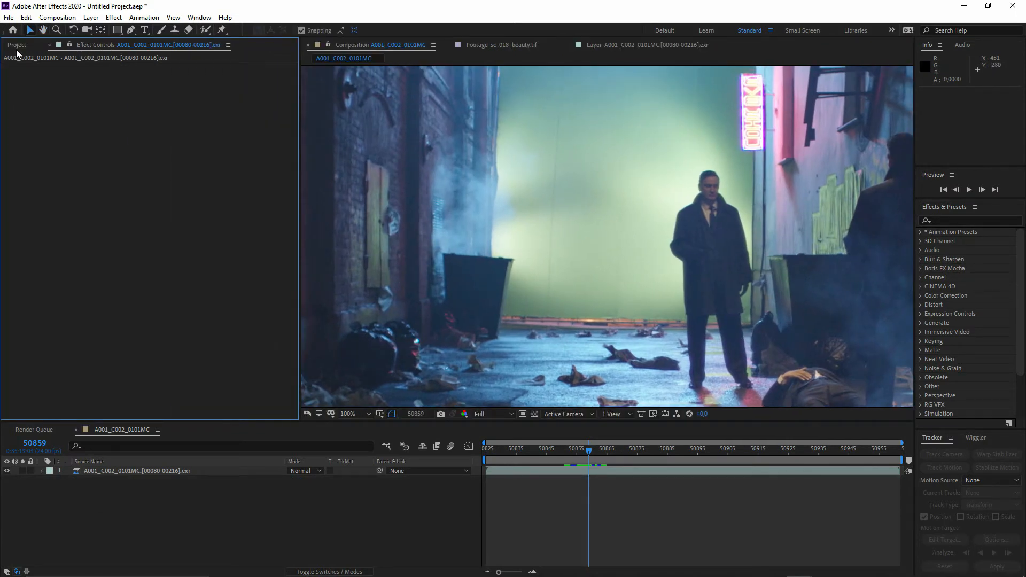
left_click(16, 48)
left_click(75, 44)
left_click(24, 45)
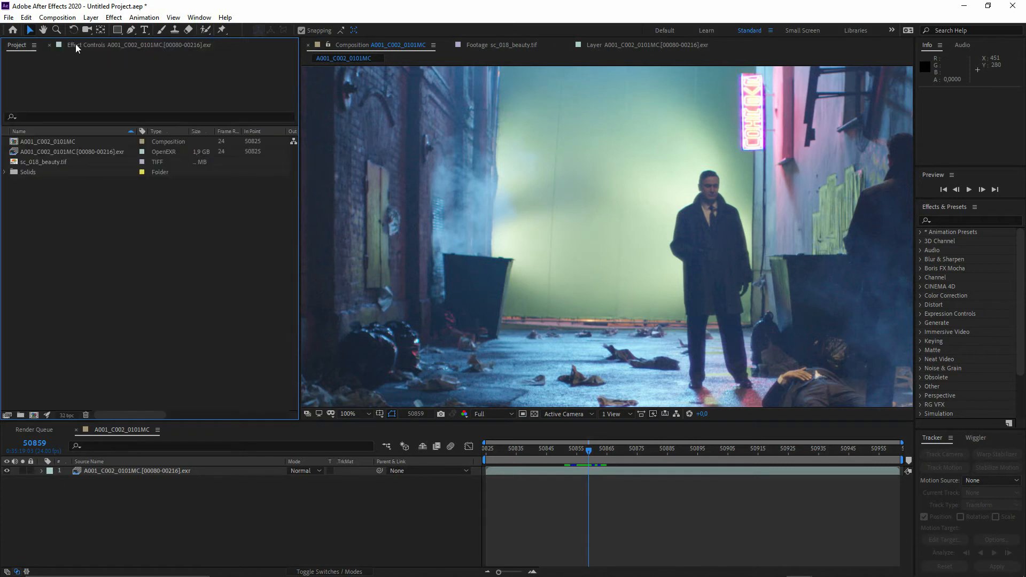
left_click(78, 45)
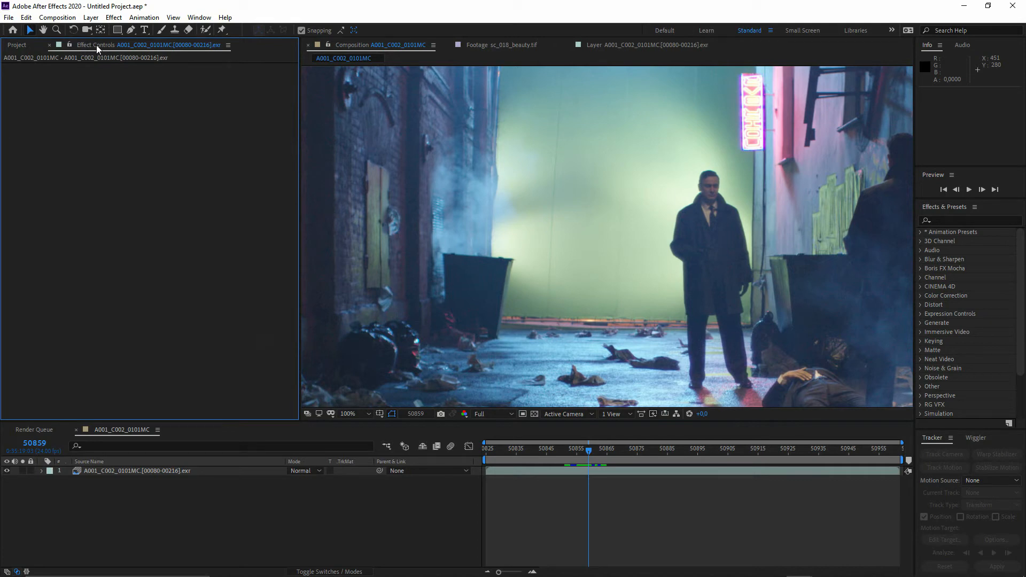
left_click_drag(96, 45, 196, 121)
- Search the effects for "grain" and apply Remove Grain to the EXR footage layer
scroll(515, 227, "down", 2)
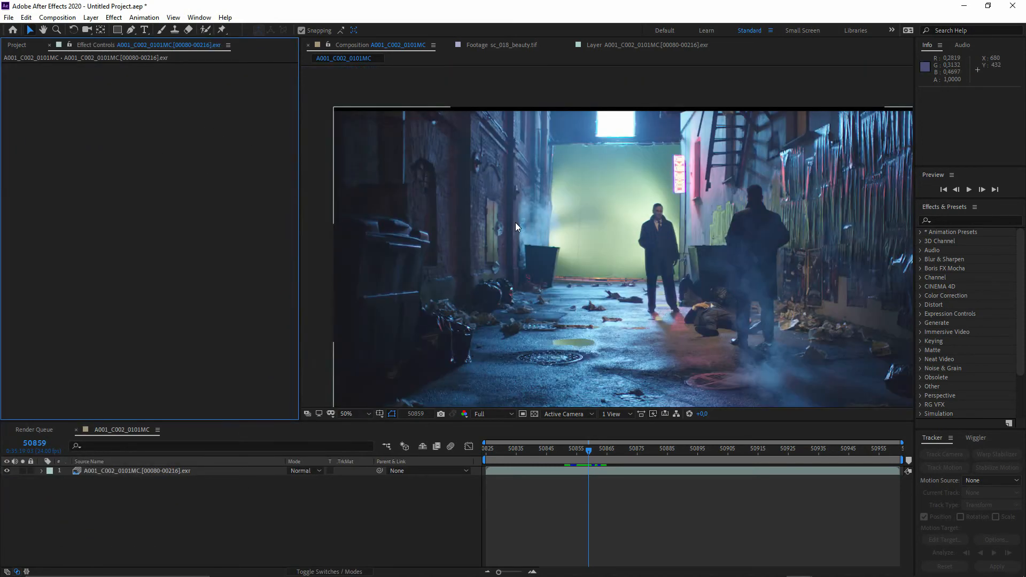
left_click(476, 225)
key("slash")
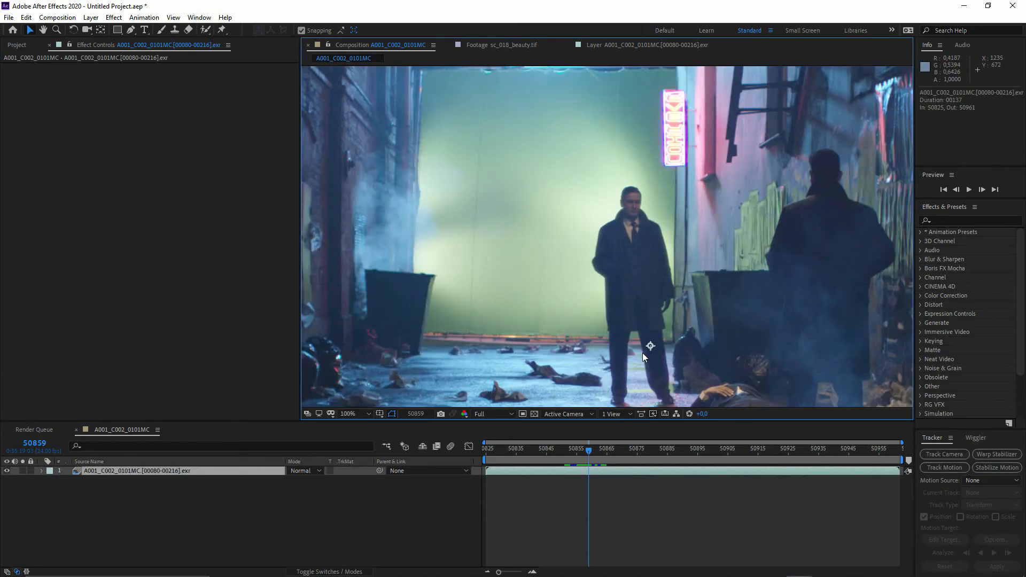
left_click(951, 219)
type("grain")
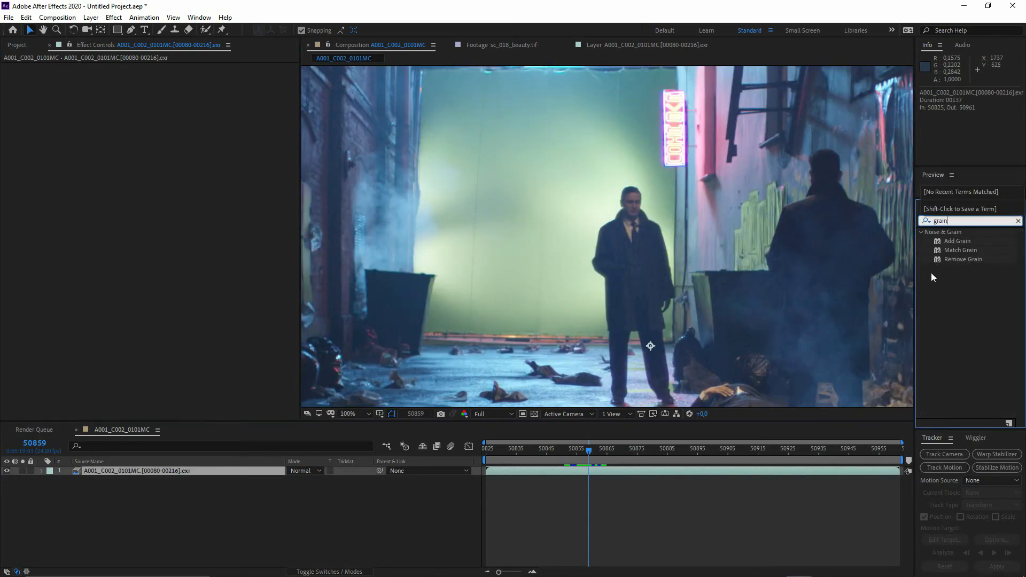
left_click_drag(962, 259, 572, 249)
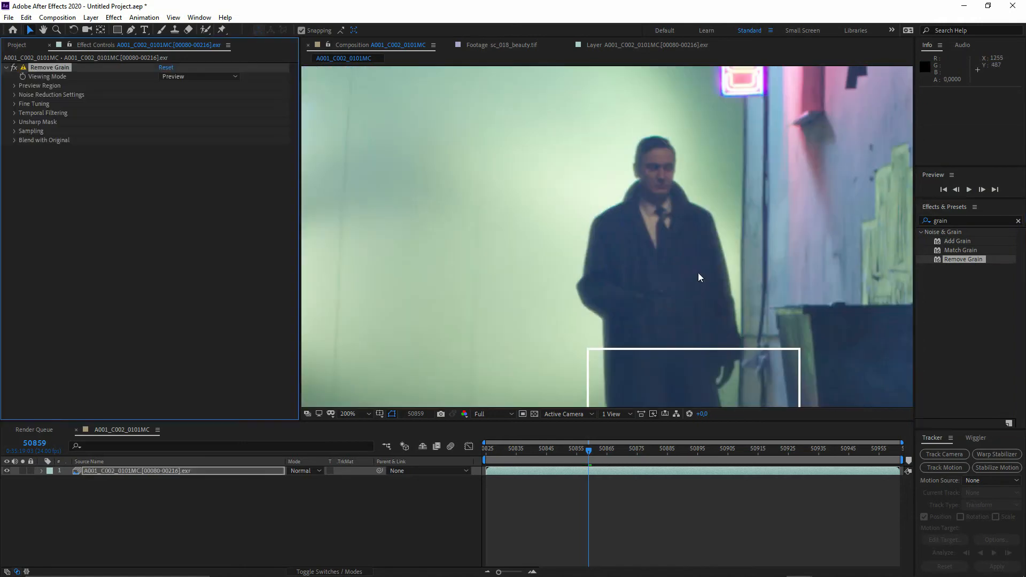
- Inspect the Remove Grain preview region around the standing man and set the Viewing Mode to Final Output
scroll(563, 280, "up", 1)
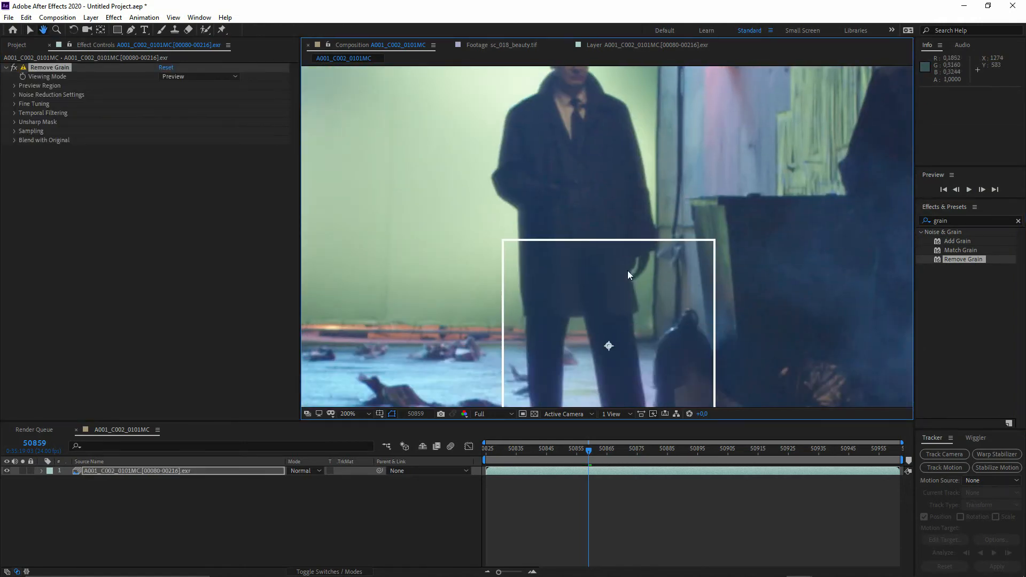
scroll(592, 269, "up", 1)
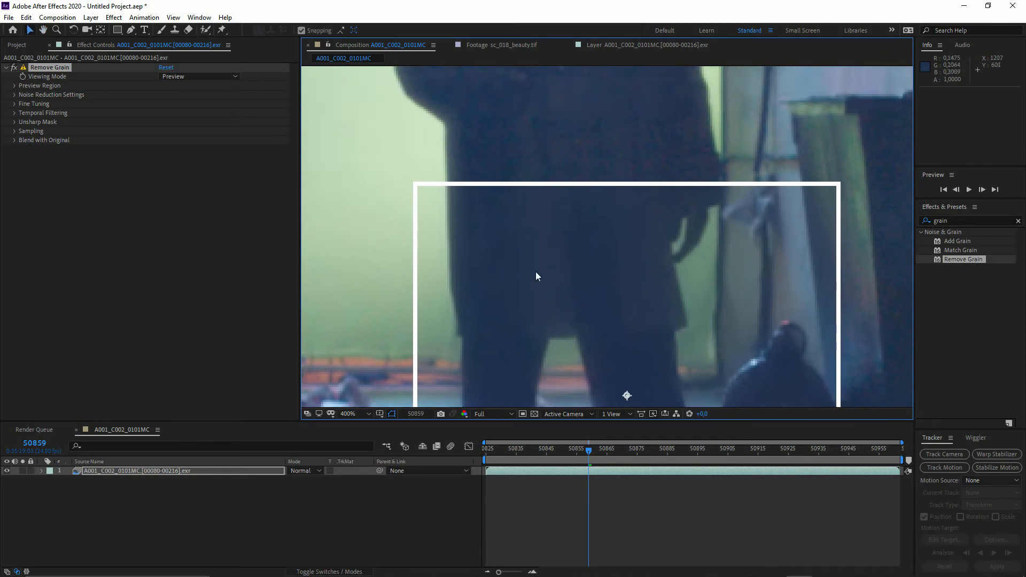
scroll(536, 271, "down", 1)
left_click(213, 76)
left_click(184, 123)
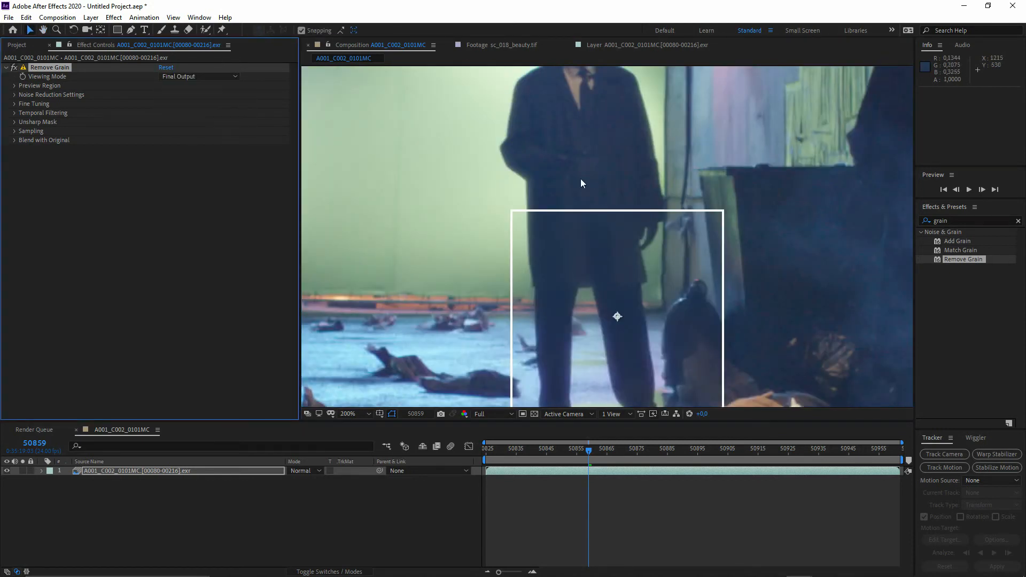
- Examine the denoised footage at up to 400% around the standing man's coat, face and the green screen behind him
left_click_drag(580, 178, 582, 196)
scroll(588, 219, "up", 1)
scroll(595, 321, "down", 2)
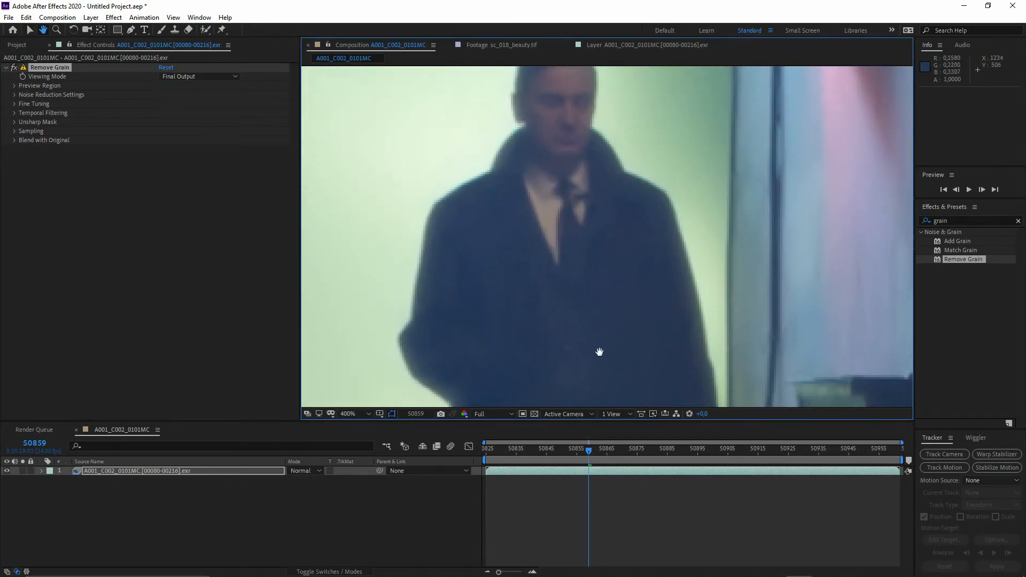
scroll(609, 299, "up", 2)
left_click_drag(624, 183, 509, 99)
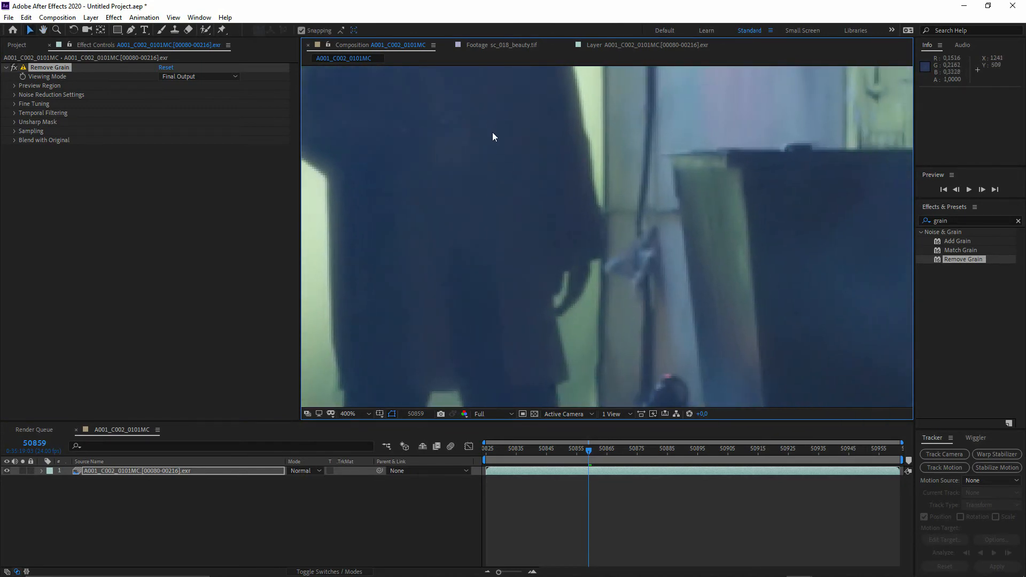
scroll(534, 275, "down", 3)
scroll(588, 195, "up", 2)
scroll(582, 251, "down", 2)
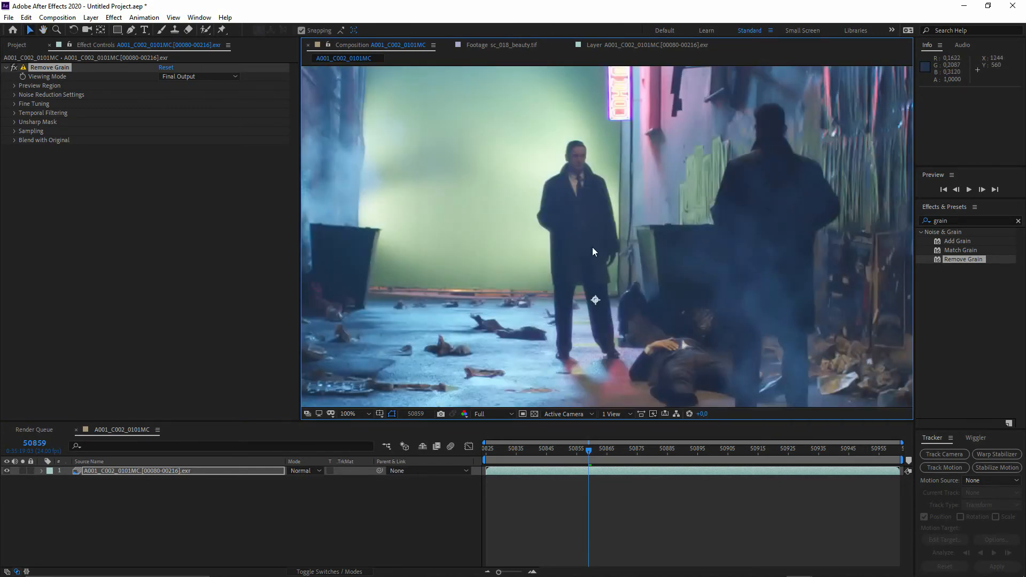
scroll(695, 262, "up", 2)
left_click_drag(683, 268, 741, 292)
scroll(563, 184, "up", 2)
key("v")
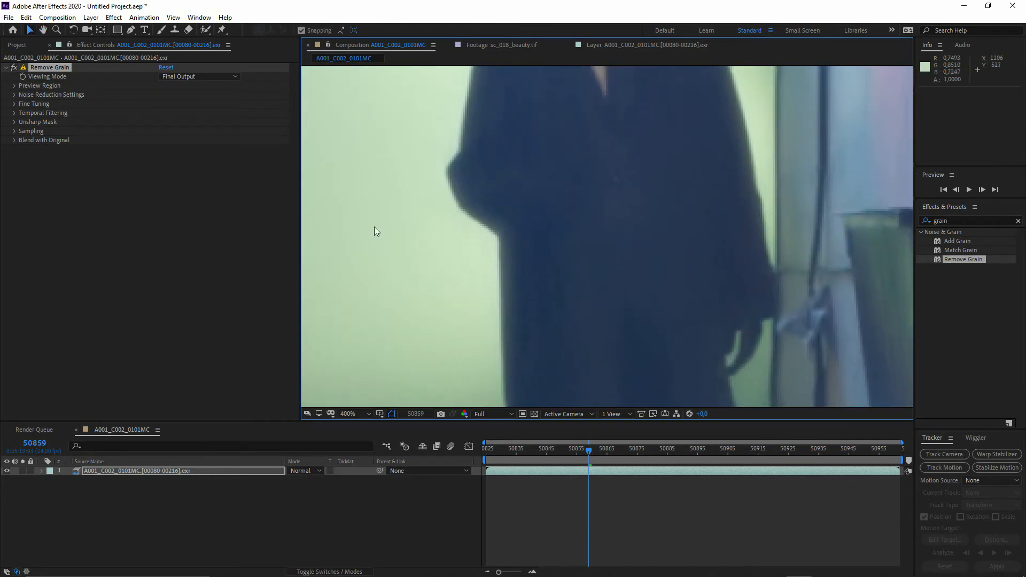
left_click(93, 69)
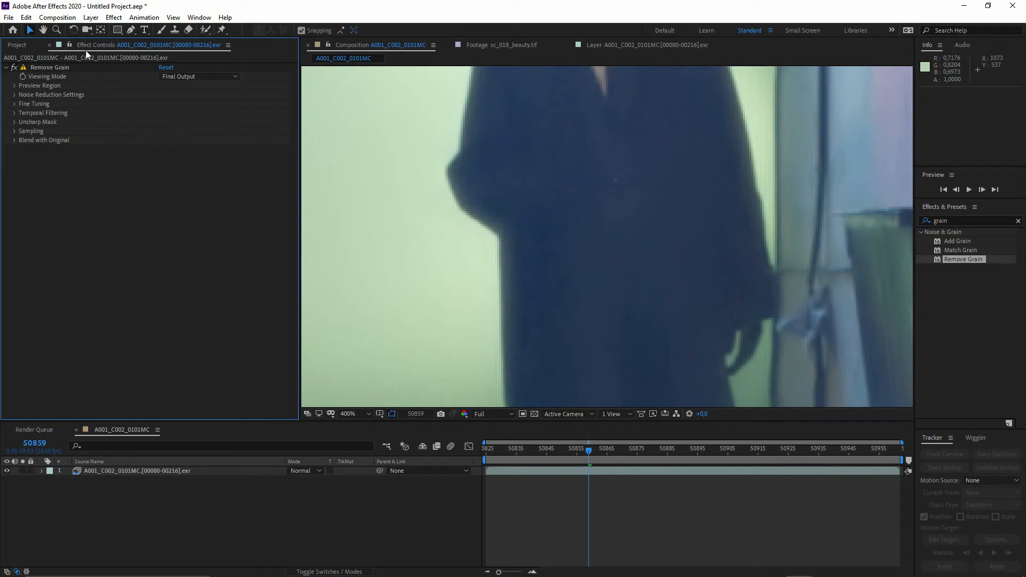
- Search the effects for "fas", apply Fast Box Blur below Remove Grain on the EXR footage and set its Blur Radius to 16
left_click(14, 86)
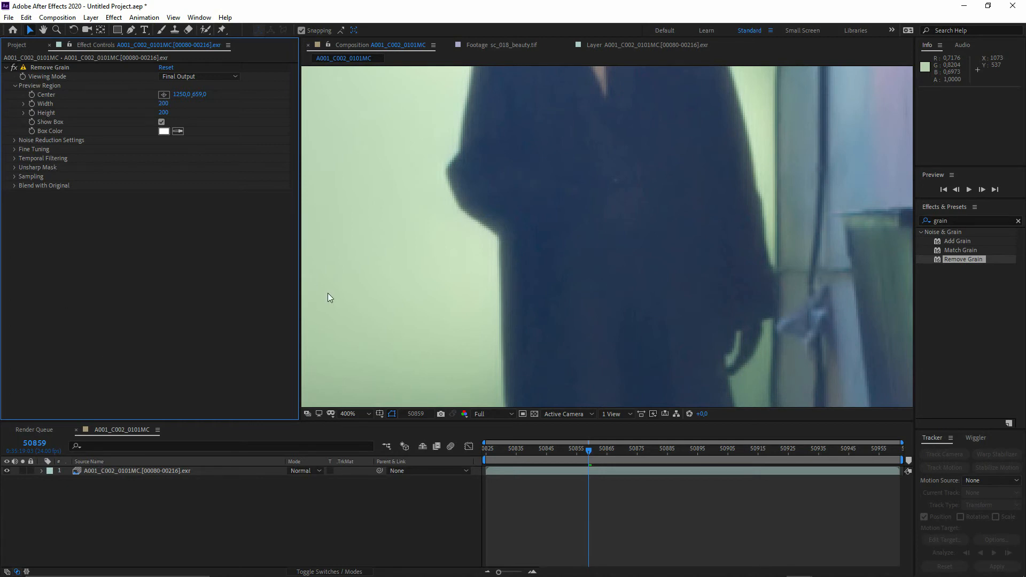
key("ctrl+5")
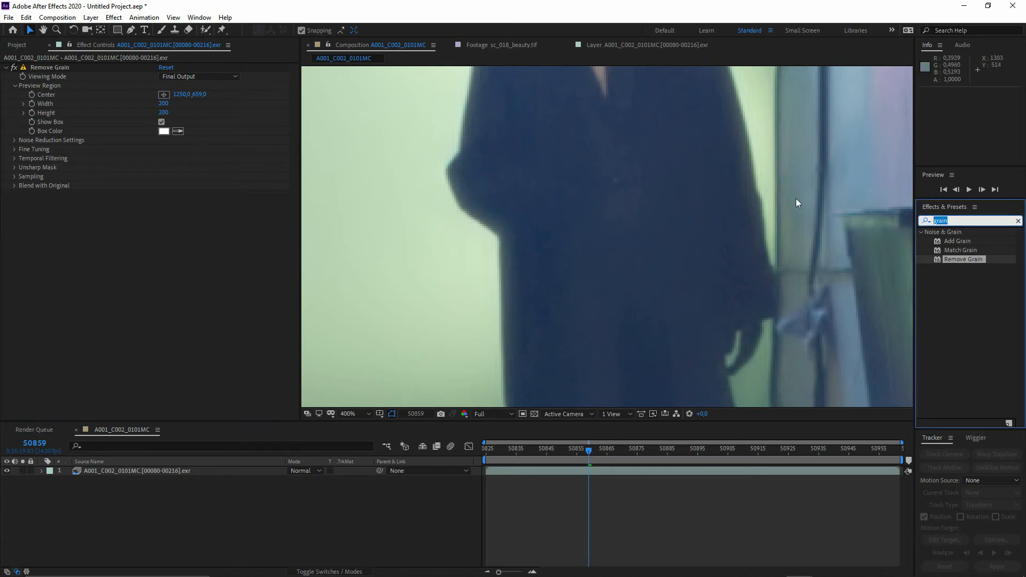
type("b")
key("BackSpace")
type("fas")
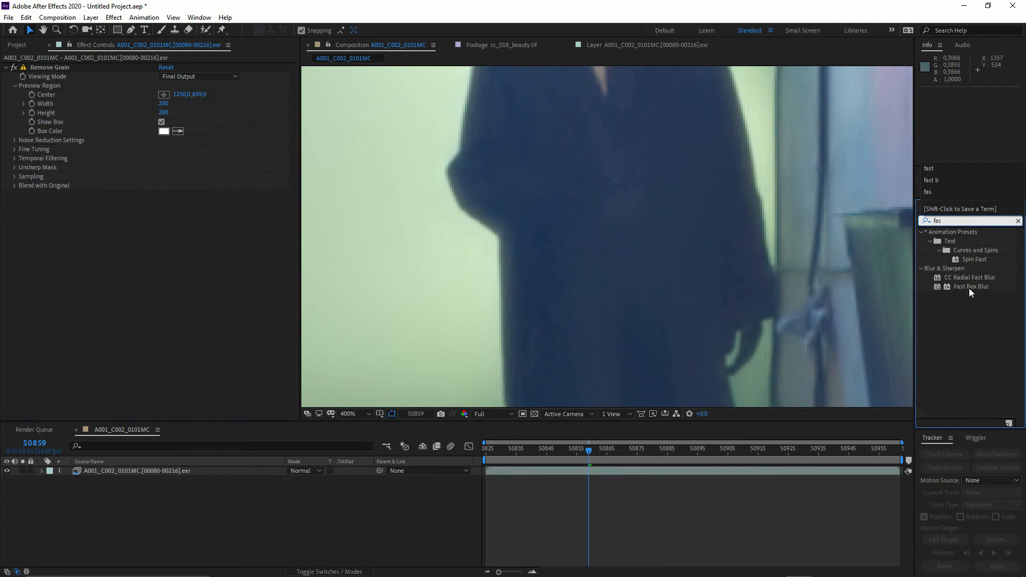
left_click_drag(969, 287, 49, 194)
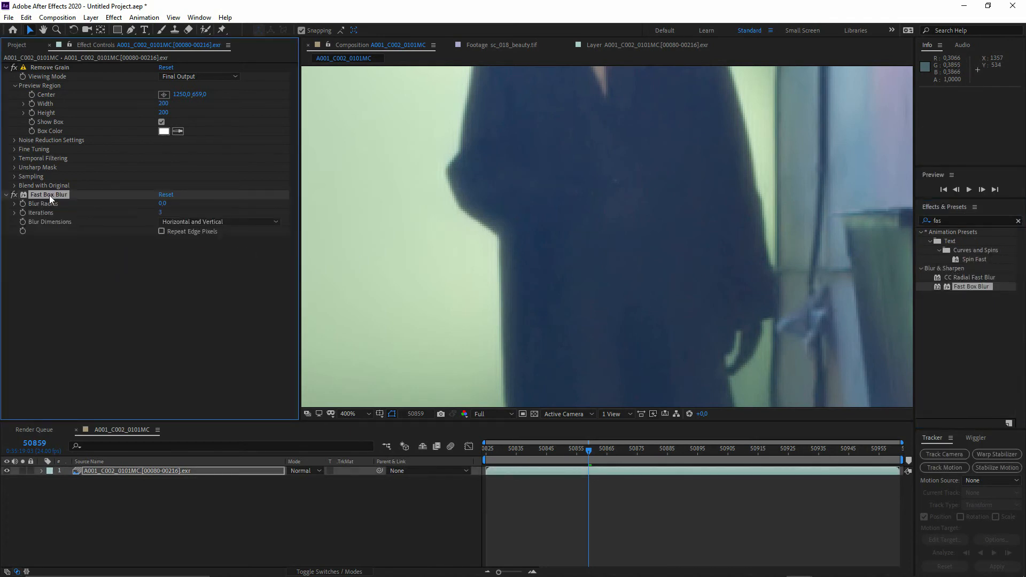
left_click_drag(161, 203, 389, 183)
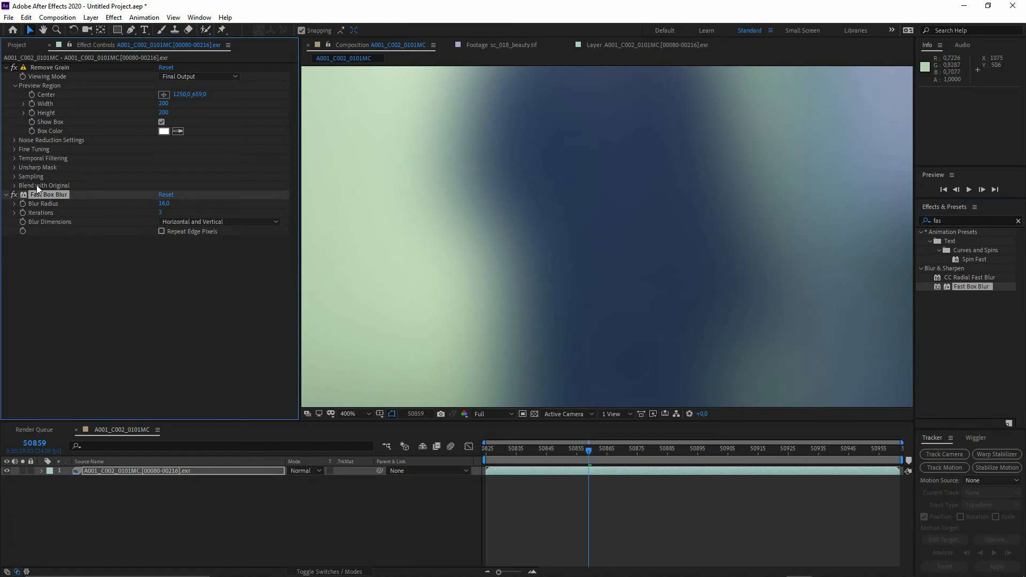
- Try Fast Box Blur above Remove Grain in the effect order and restore the order with Remove Grain first
left_click_drag(45, 188, 43, 63)
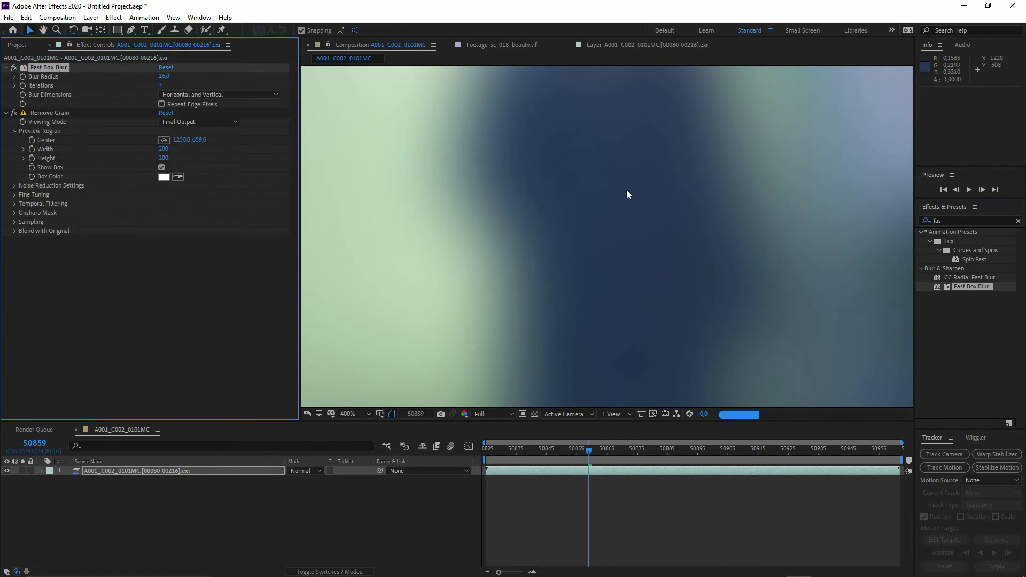
left_click(30, 112)
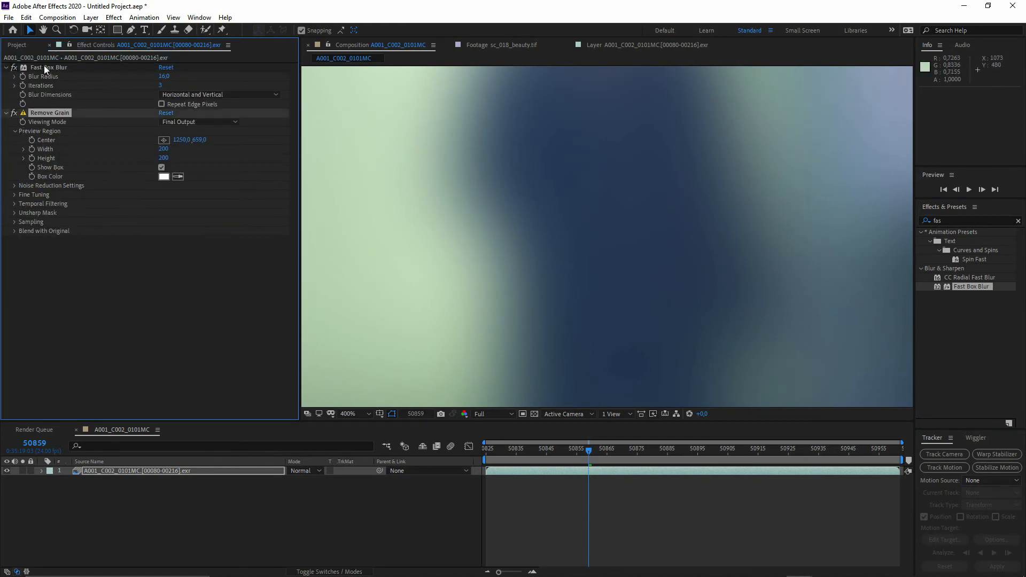
left_click(14, 113)
left_click_drag(48, 113, 37, 74)
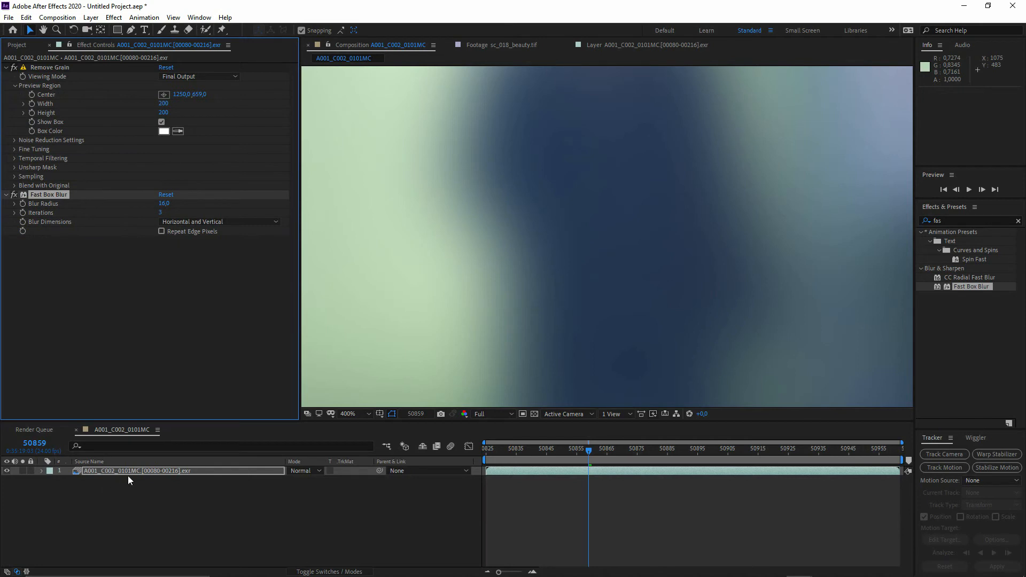
key("ctrl+z")
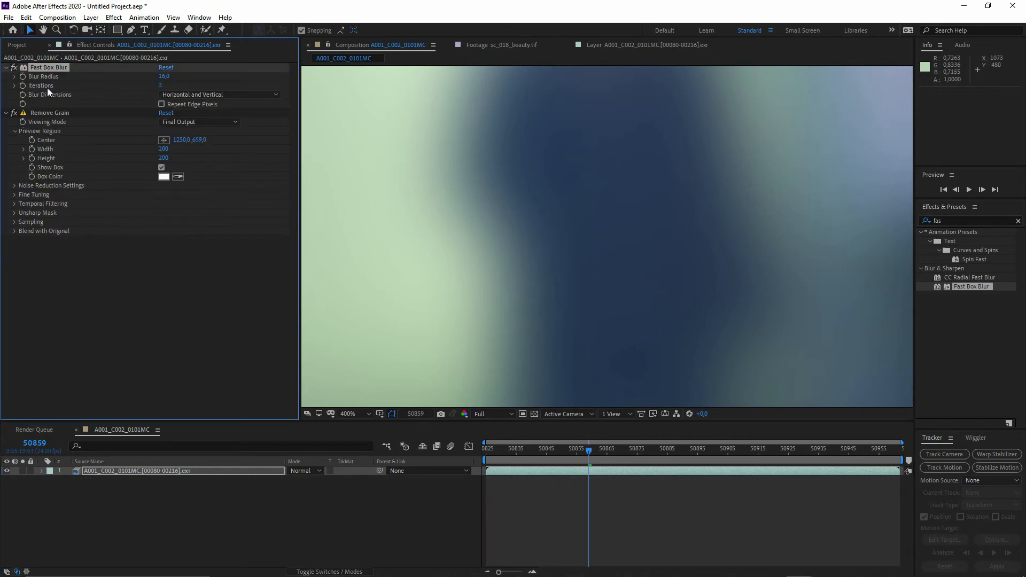
left_click(56, 113)
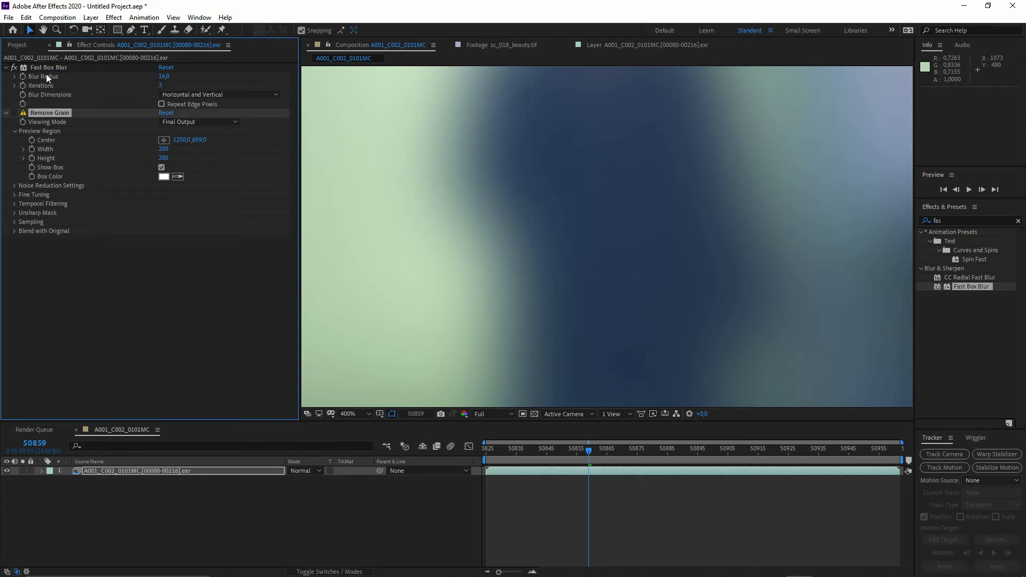
- Enlarge the timeline area and expand the EXR layer's Remove Grain and Fast Box Blur properties there
left_click(42, 471)
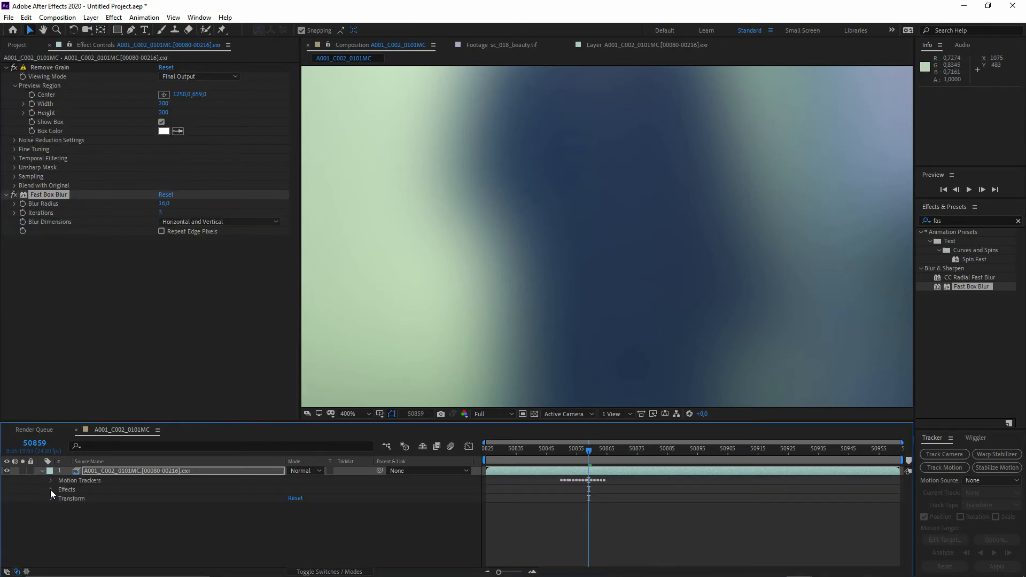
left_click(51, 489)
left_click(61, 506)
left_click_drag(107, 422, 107, 343)
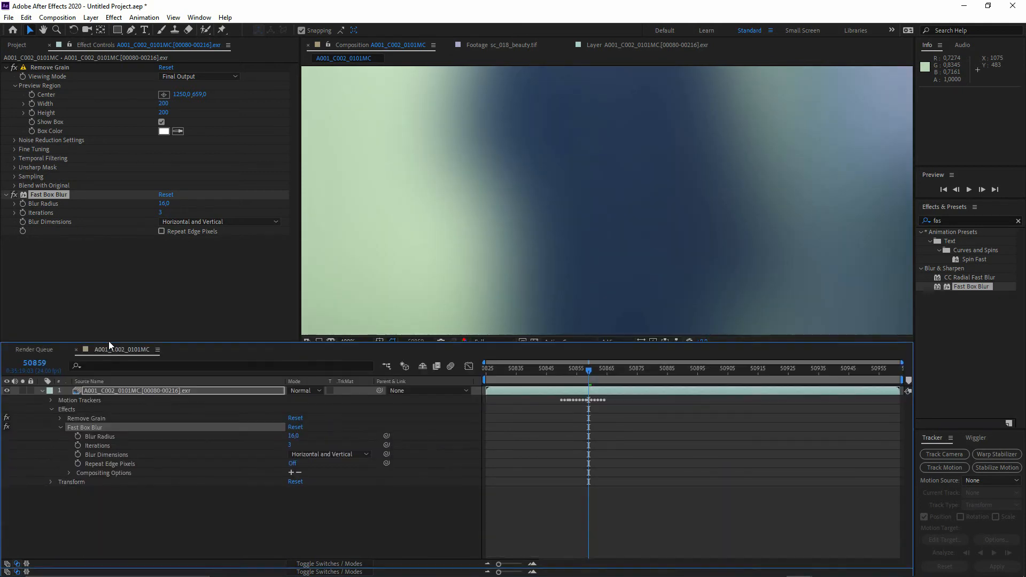
left_click(58, 419)
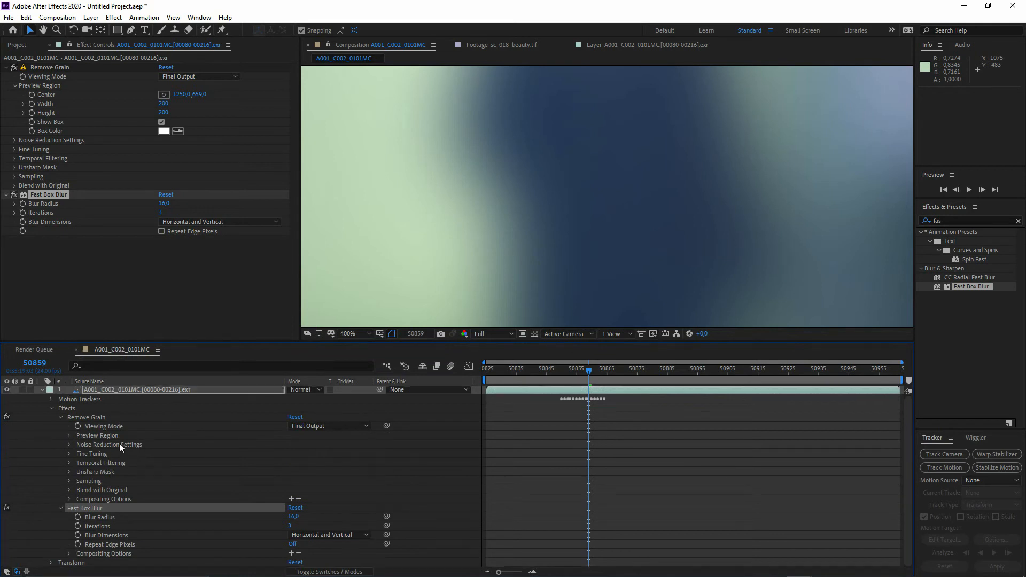
- Keyframe Remove Grain's Unsharp Mask Radius, reaching 17.9 at frame 50893, and try adding an expression to the property
left_click(69, 472)
scroll(267, 460, "down", 1)
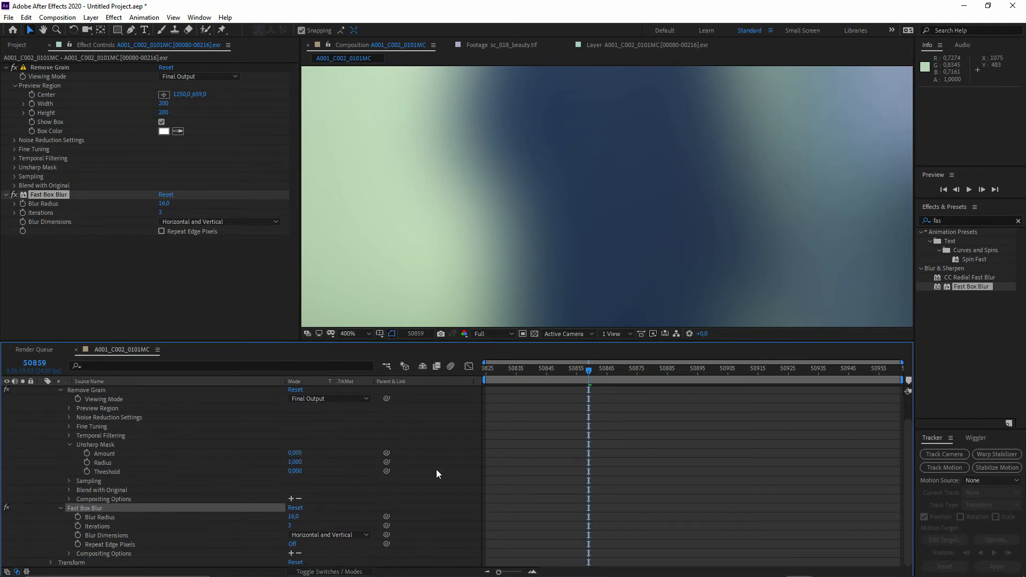
left_click(87, 462)
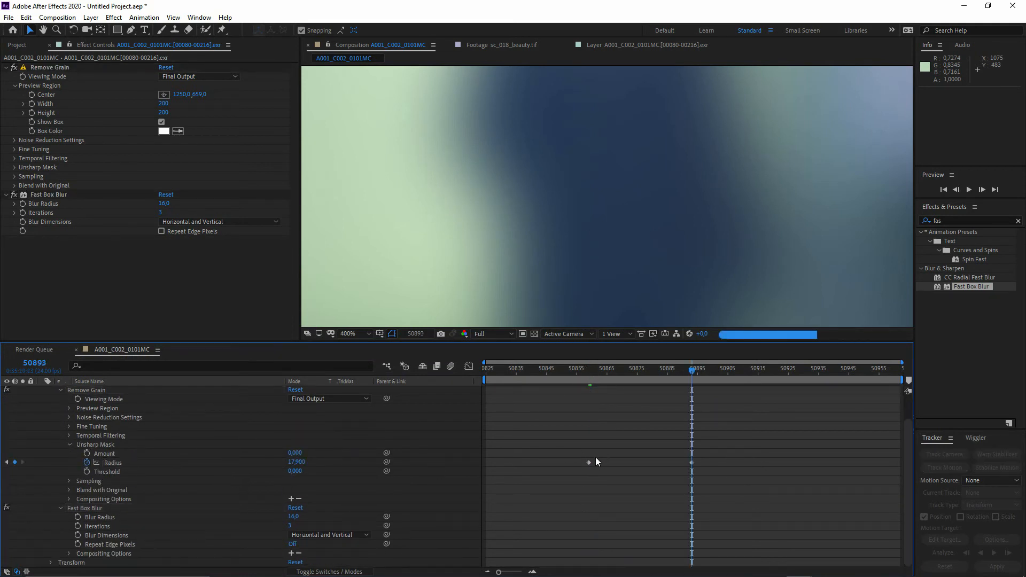
left_click(86, 462, "alt")
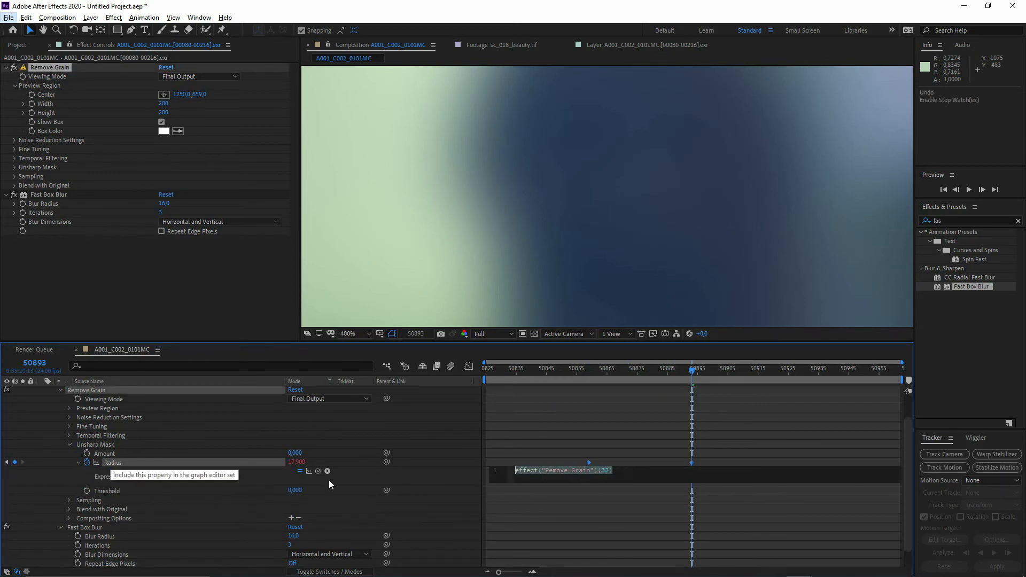
left_click(88, 463, "alt")
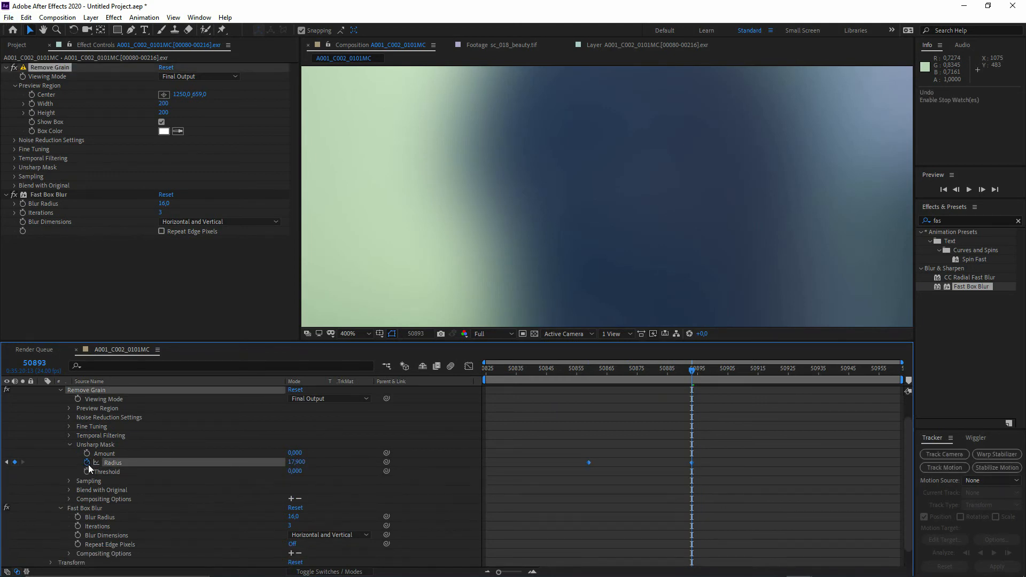
- Delete the two Unsharp Mask Radius keyframes at frames 50859 and 50893
left_click(500, 479)
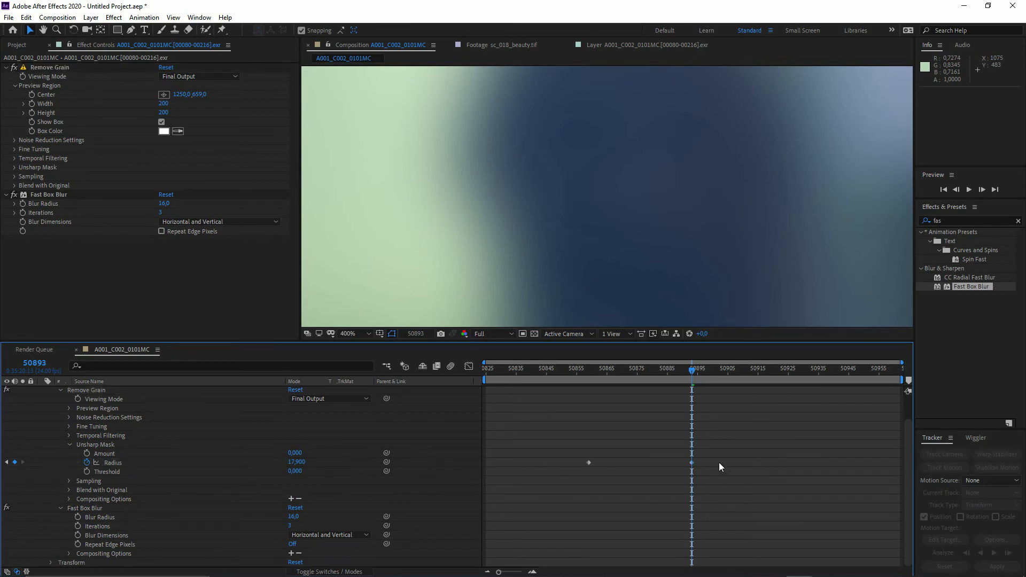
left_click_drag(720, 463, 577, 461)
key("Delete")
left_click(297, 462)
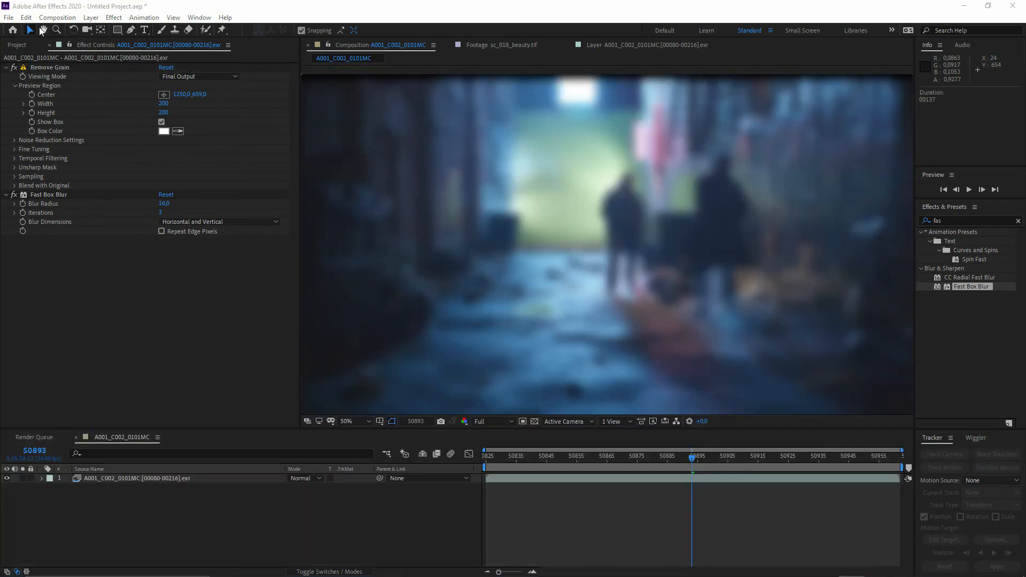
- Pan around the blurred alley composition with the Hand tool and return to the Selection tool
left_click(42, 29)
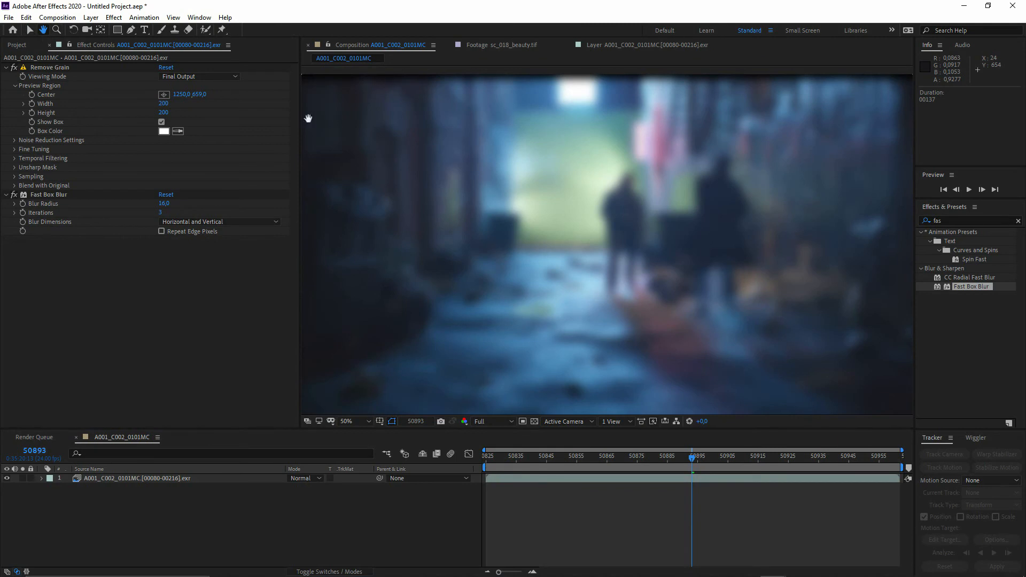
left_click_drag(511, 202, 488, 193)
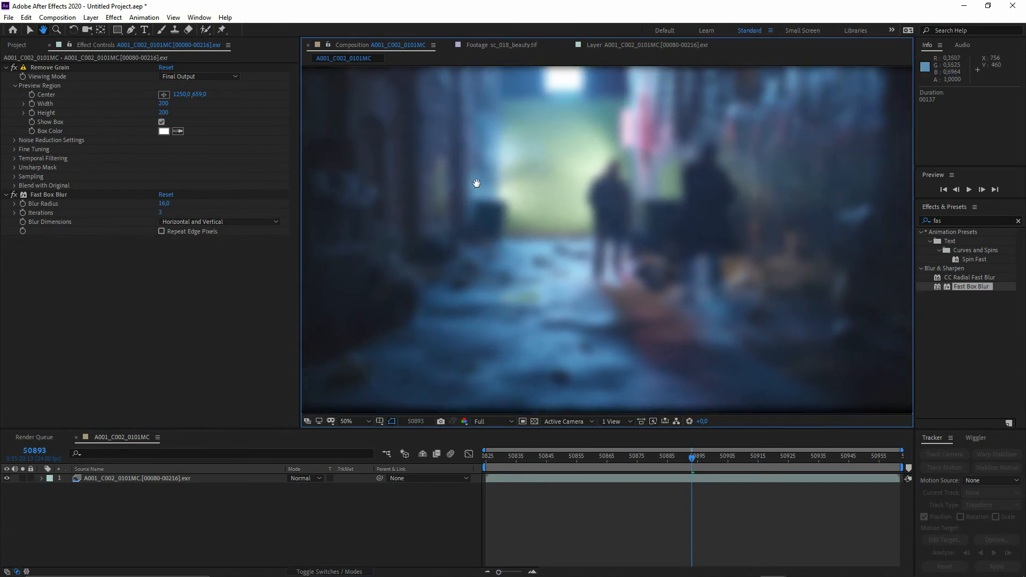
left_click_drag(524, 215, 543, 232)
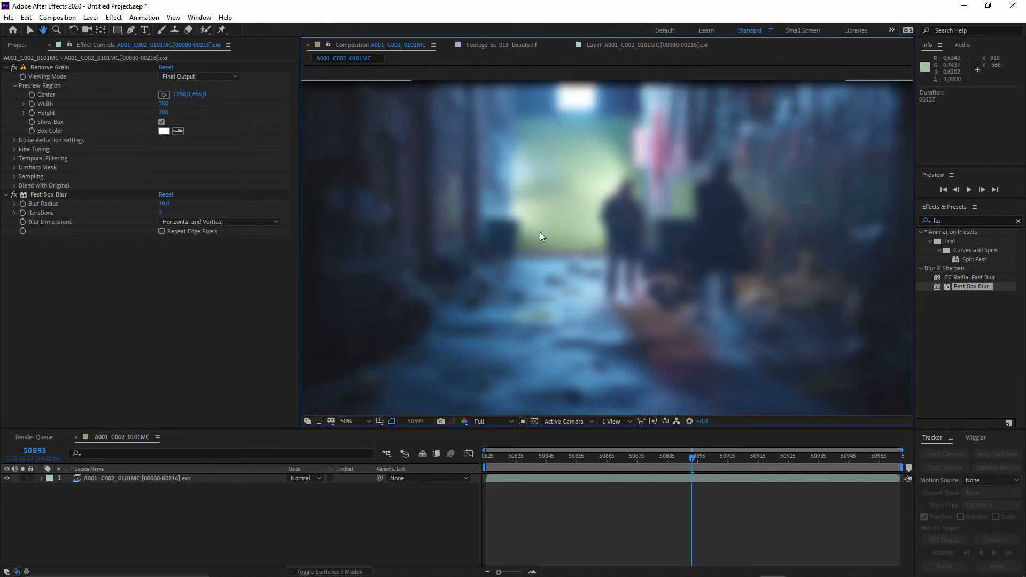
key("v")
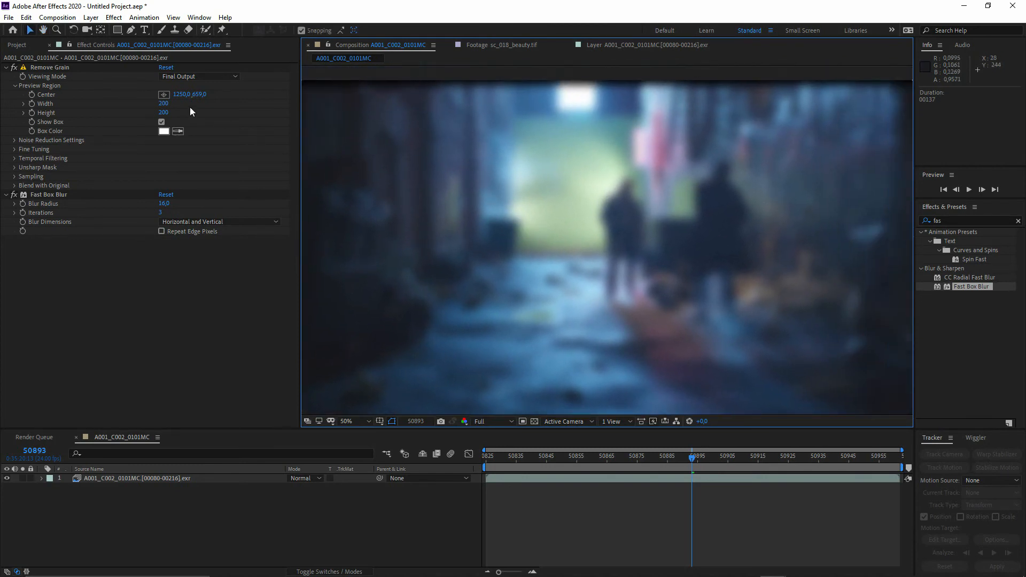
left_click(44, 31)
mouse_move(550, 239)
left_mouse_down()
mouse_move(562, 242)
mouse_move(547, 240)
left_mouse_up()
key("v")
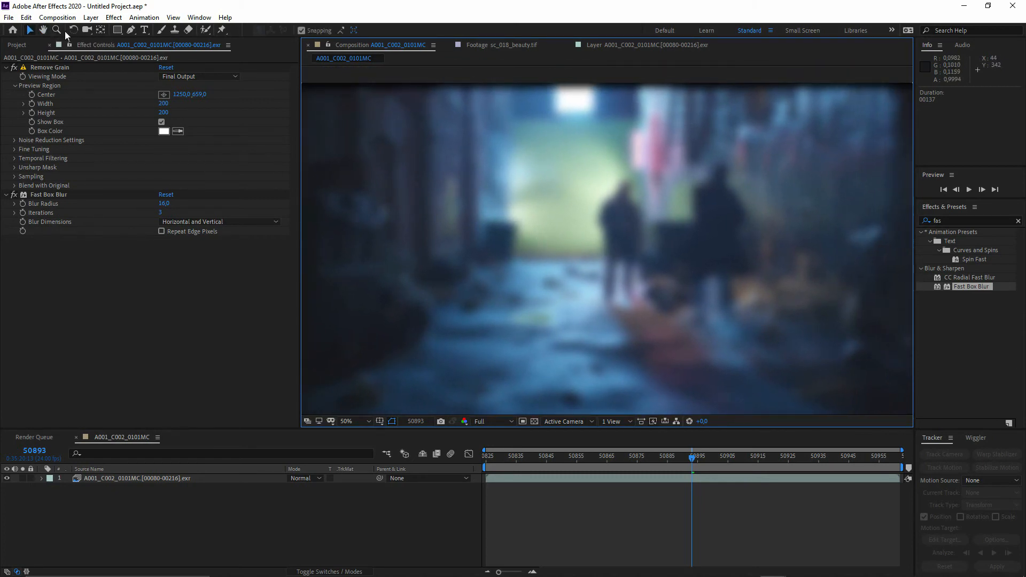
- Zoom into the blurred standing man up to 200% with the Zoom tool and examine him at different magnifications
left_click(61, 31)
left_click(649, 237)
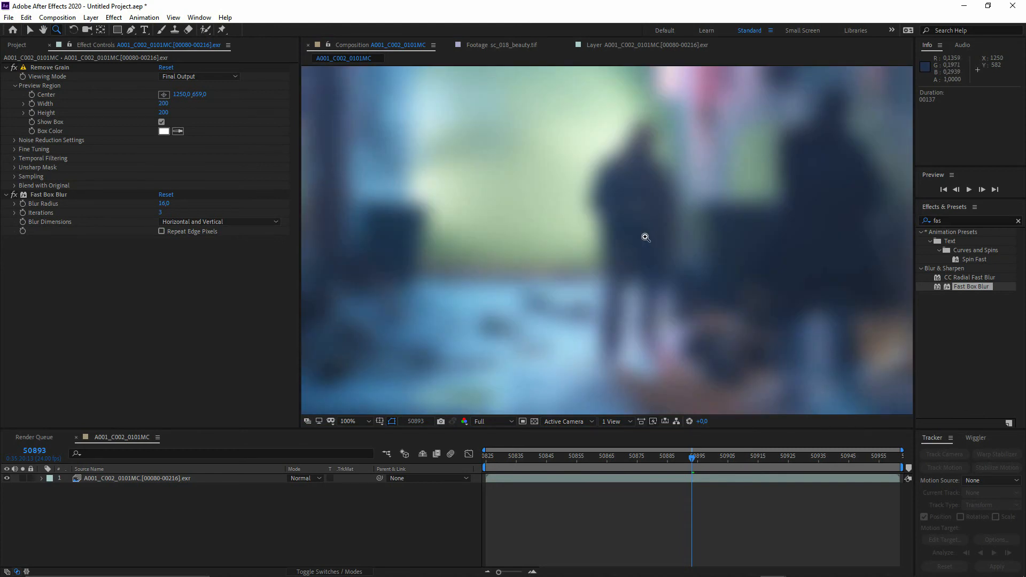
left_click(644, 236)
left_click(621, 236)
left_click(31, 30)
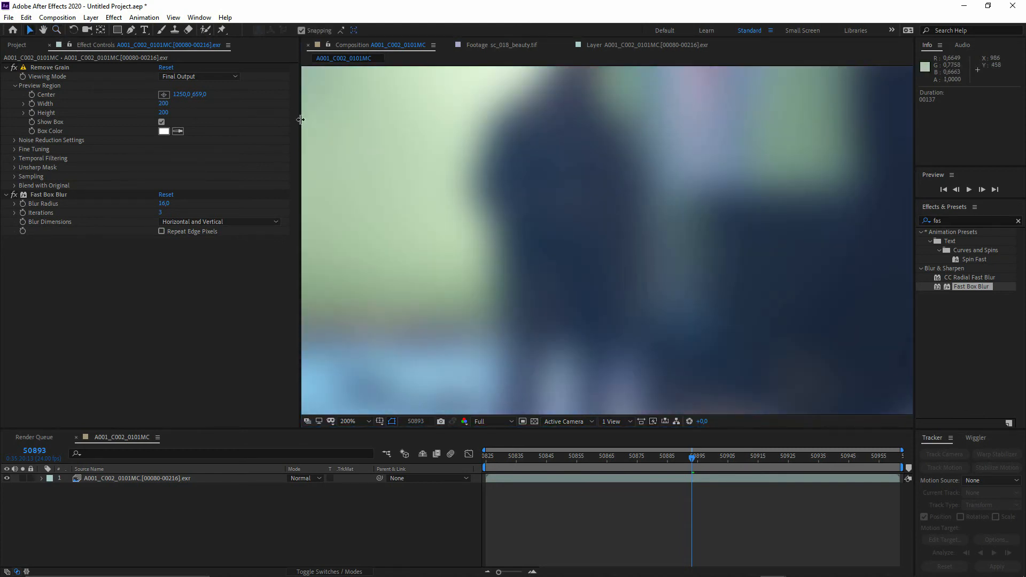
scroll(570, 216, "down", 1)
scroll(570, 216, "up", 1)
scroll(569, 216, "down", 4)
scroll(570, 216, "up", 5)
scroll(572, 219, "down", 3)
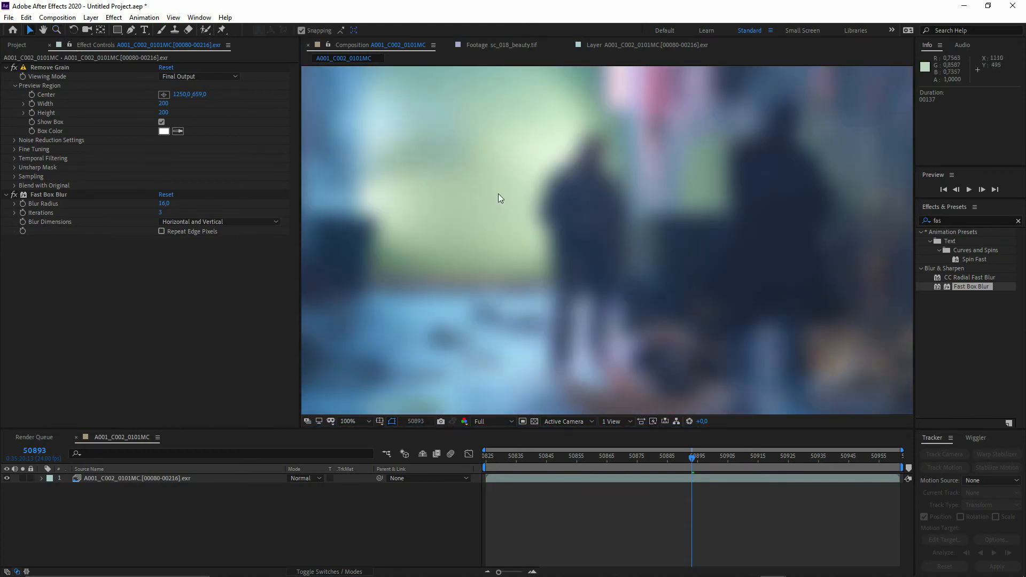
- Try rotating the EXR footage layer freehand with the Rotation tool, undoing each rotation
left_click(74, 31)
scroll(707, 246, "down", 1)
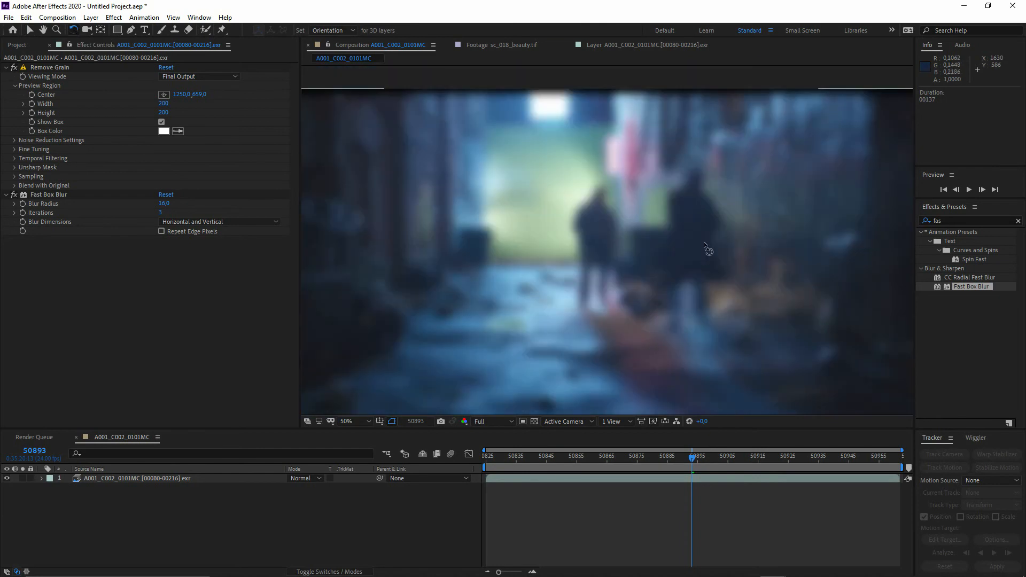
left_click_drag(707, 247, 660, 196)
key("ctrl+z")
key("v")
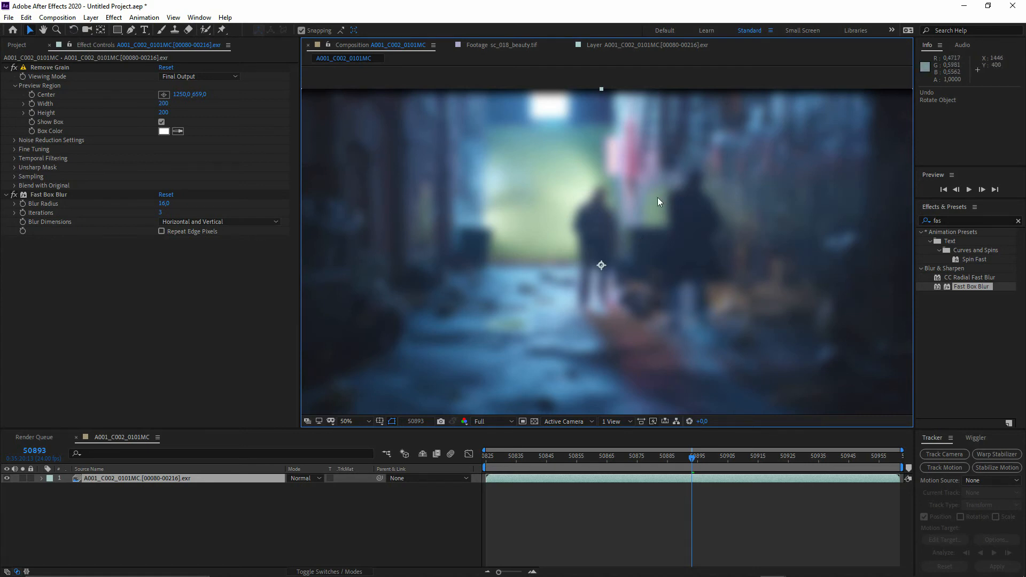
scroll(658, 197, "down", 2)
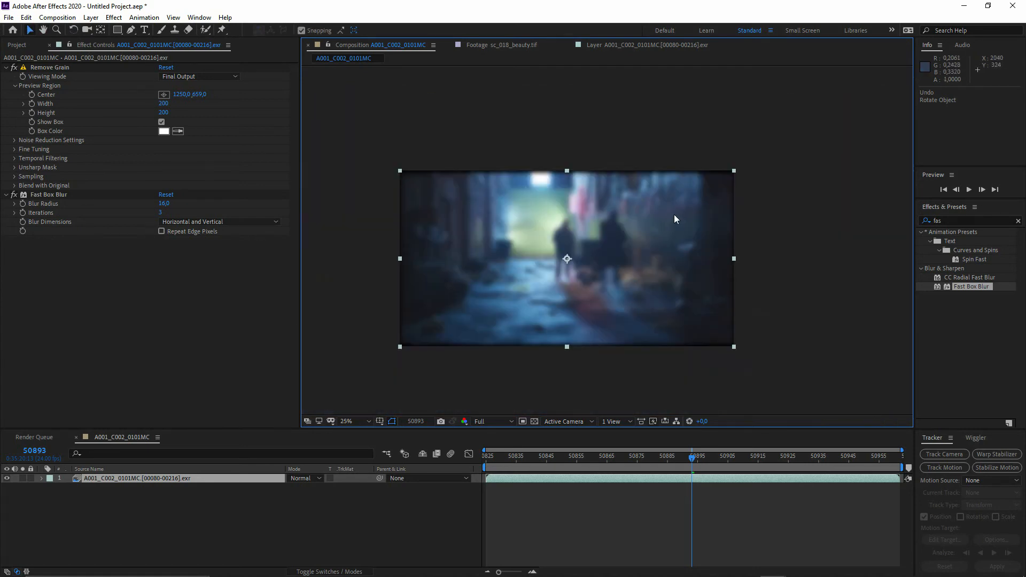
key("w")
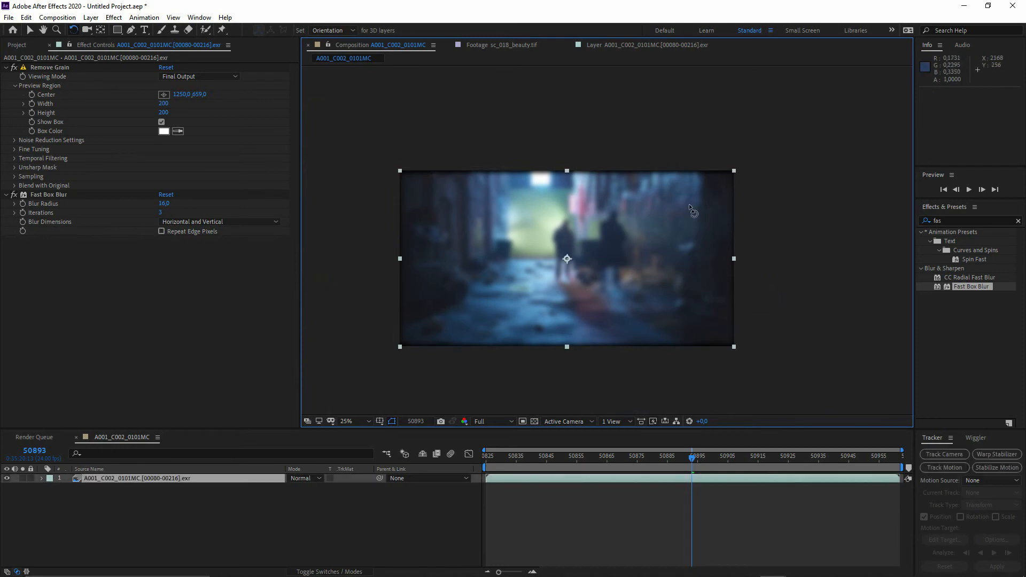
left_click_drag(688, 204, 593, 145)
key("ctrl+z")
key("v")
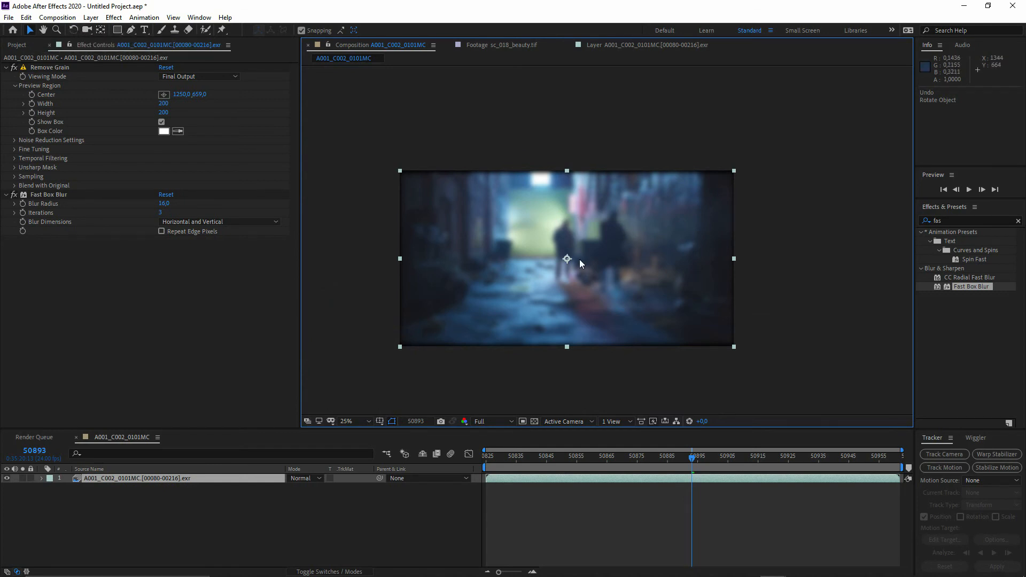
- Draw a closed, curved four-point mask on the EXR footage around the two dark figures with the Pen tool
key("period")
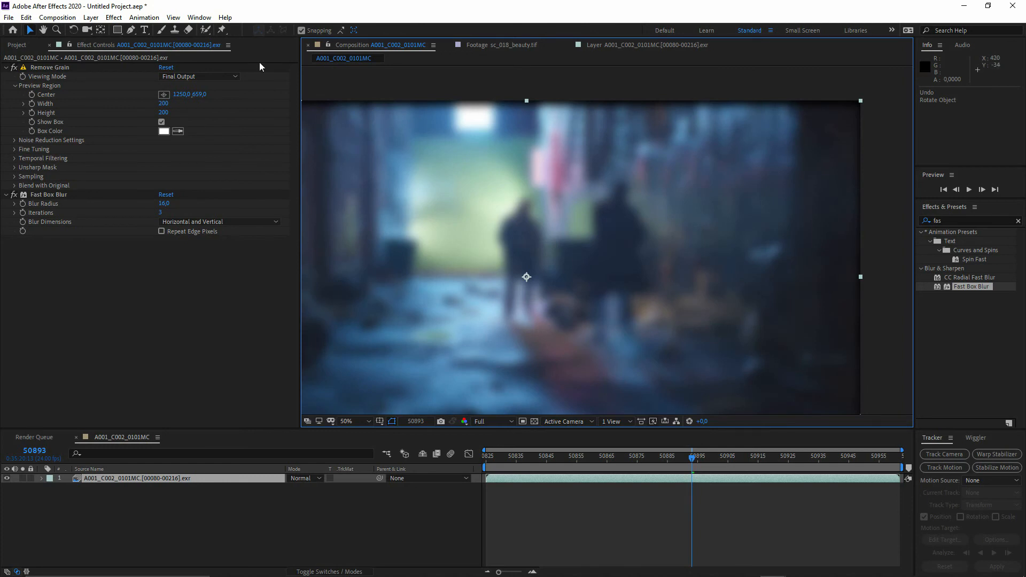
left_click(131, 30)
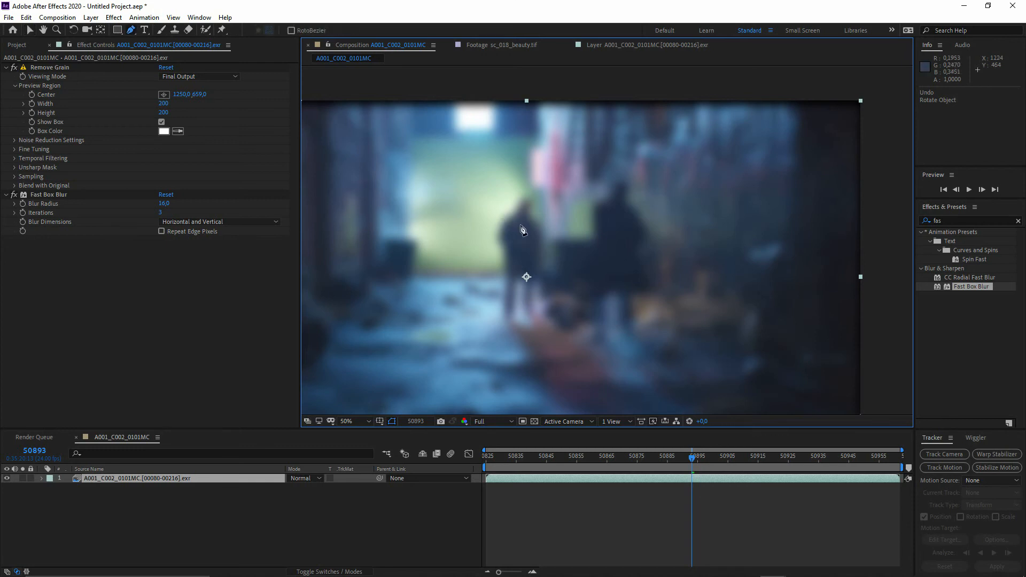
left_click(561, 184)
left_click_drag(478, 230, 501, 272)
left_click_drag(654, 303, 680, 273)
left_click_drag(601, 189, 593, 189)
left_click(560, 184)
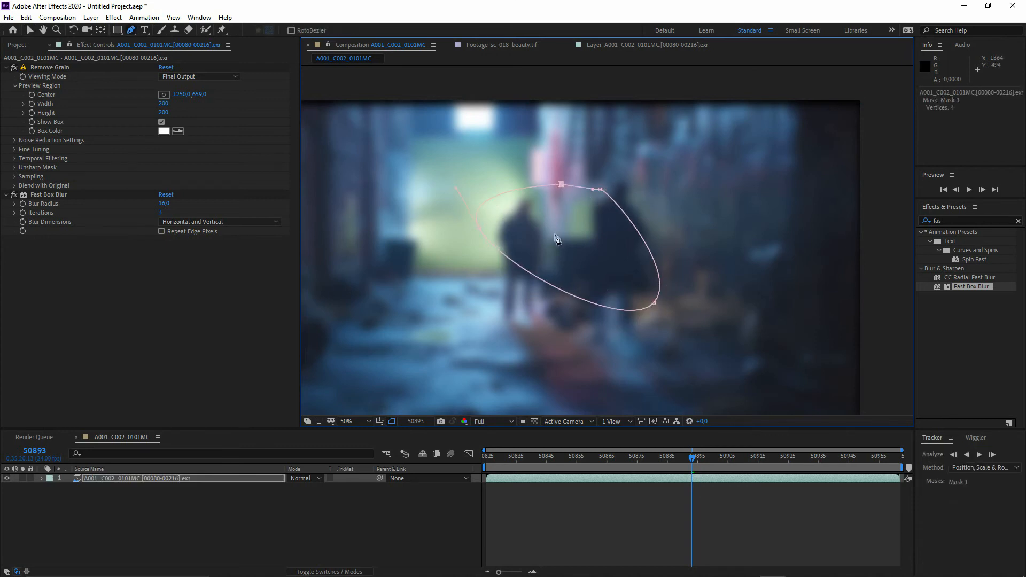
- Inspect the masked footage in the alpha, red and blue channel views and return to the full-colour view
scroll(536, 243, "up", 1)
scroll(536, 204, "down", 1)
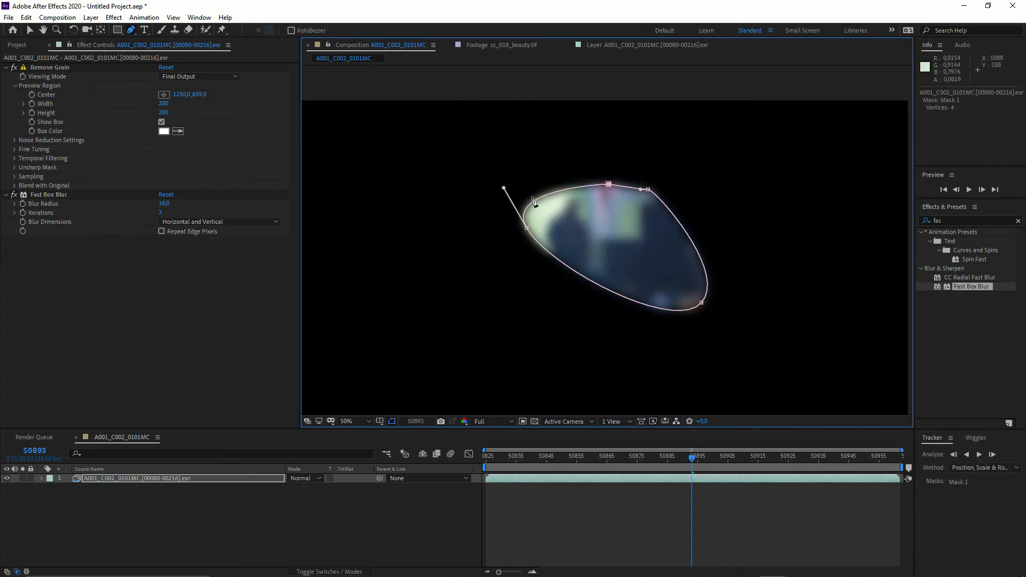
left_click(171, 479)
left_click_drag(486, 321, 502, 313)
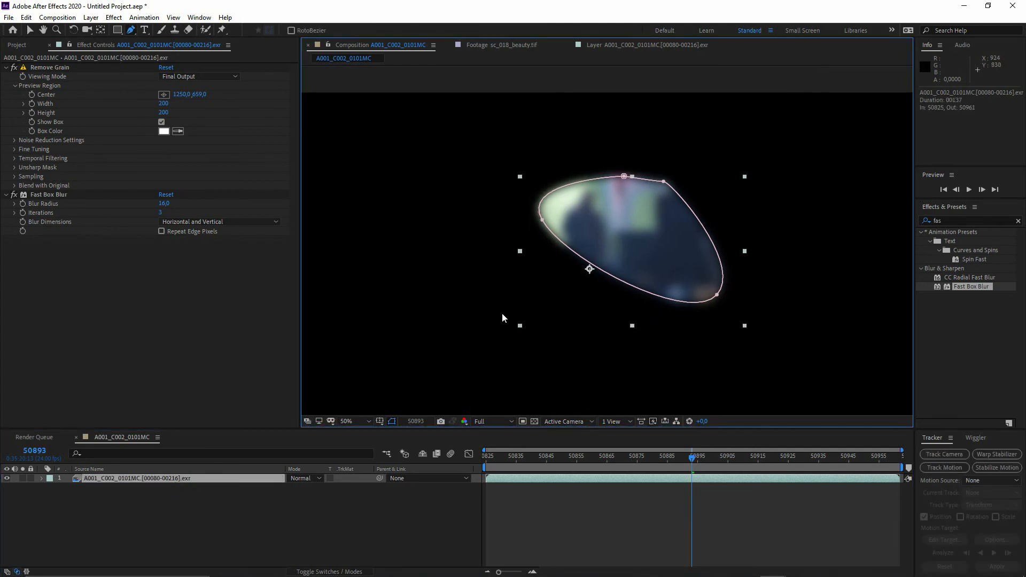
key("alt+4")
scroll(650, 219, "up", 1)
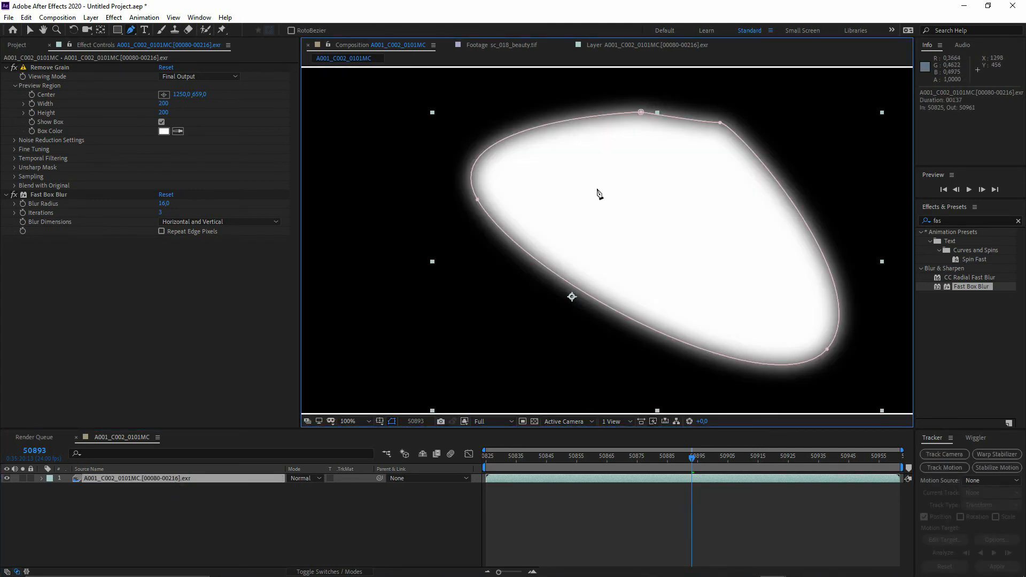
left_click_drag(547, 271, 472, 279)
key("alt+4")
key("alt+4")
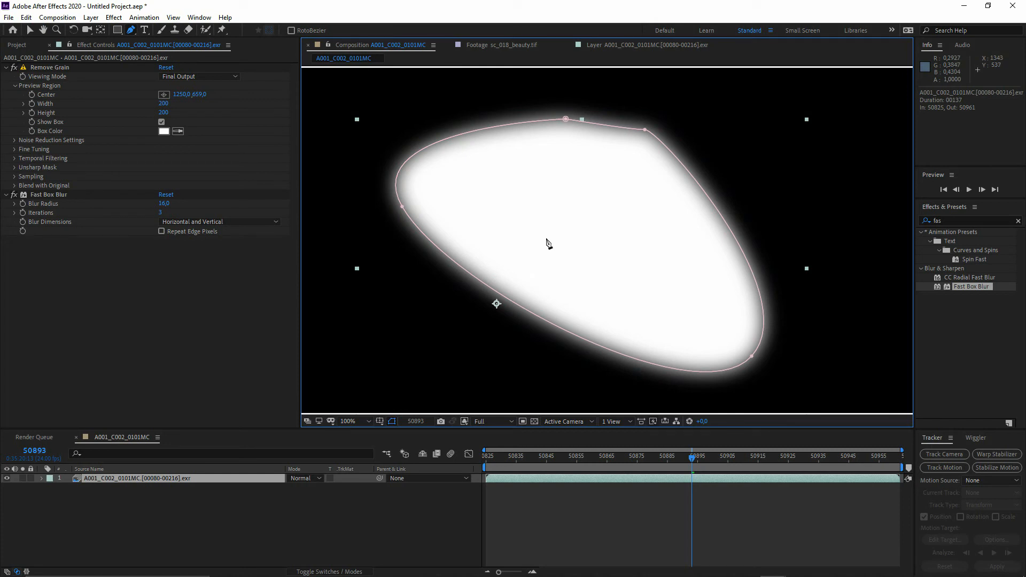
key("alt+4")
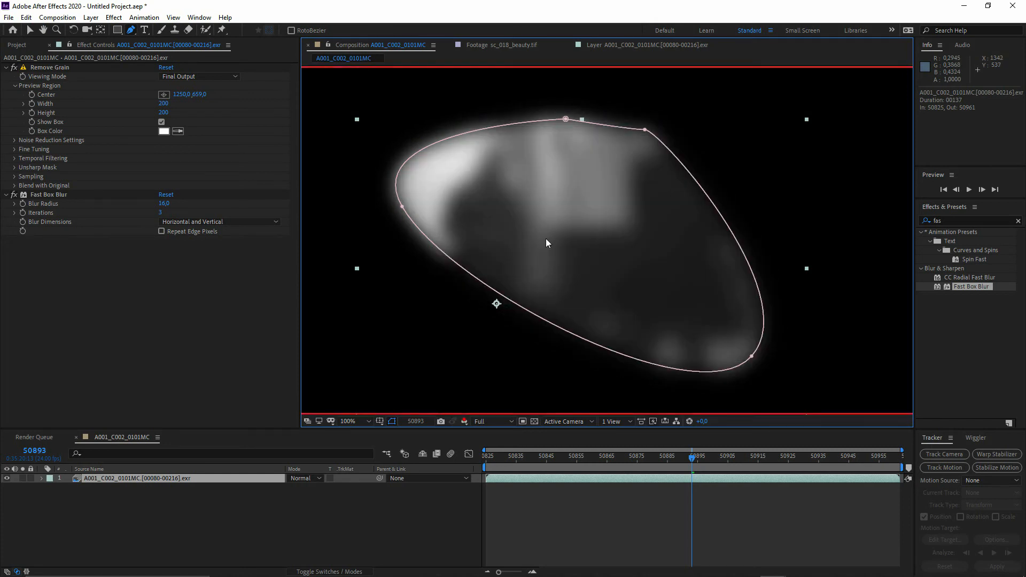
key("alt+4")
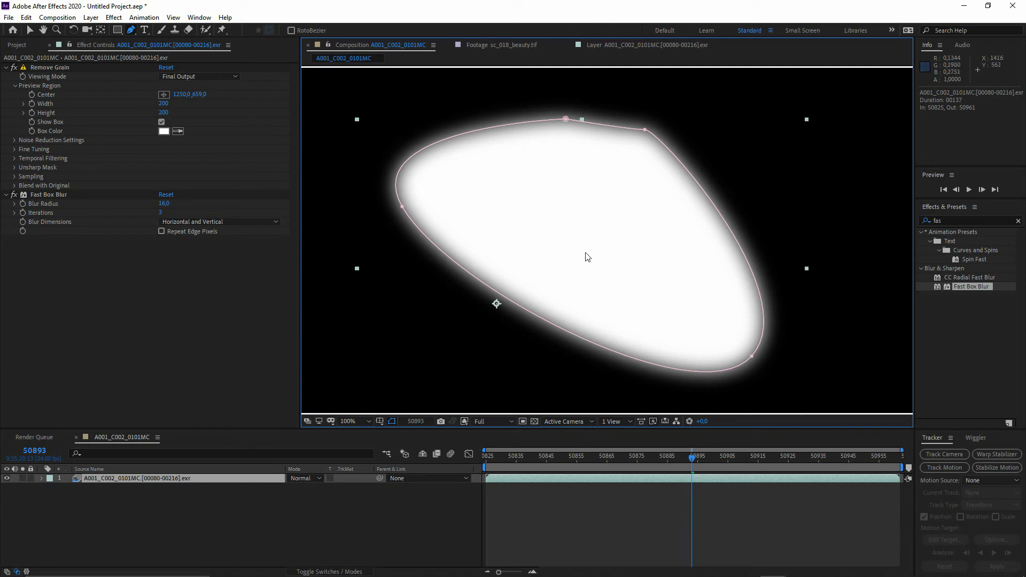
key("alt+4")
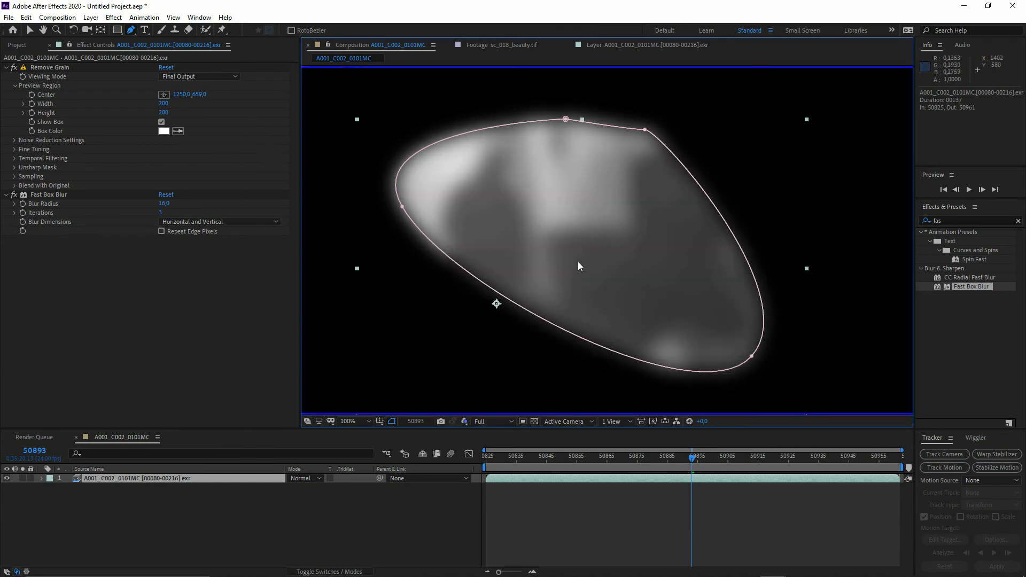
key("alt+4")
key("alt+1")
key("alt+4")
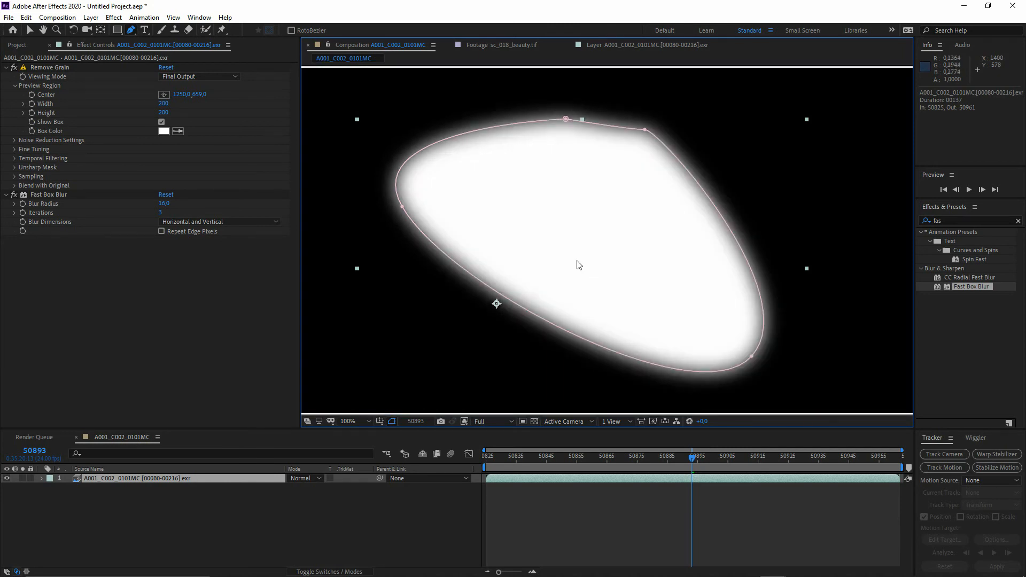
key("alt+4")
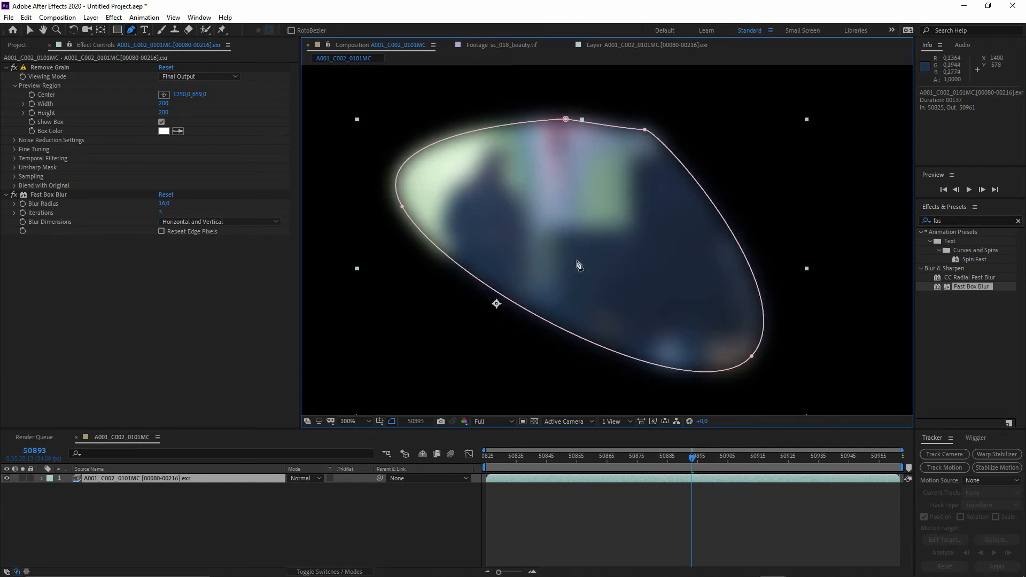
- Examine the mask's edge beside the standing man up close, comparing it with Fast Box Blur off and on
key("v")
double_click(474, 278)
left_click_drag(455, 188, 526, 231)
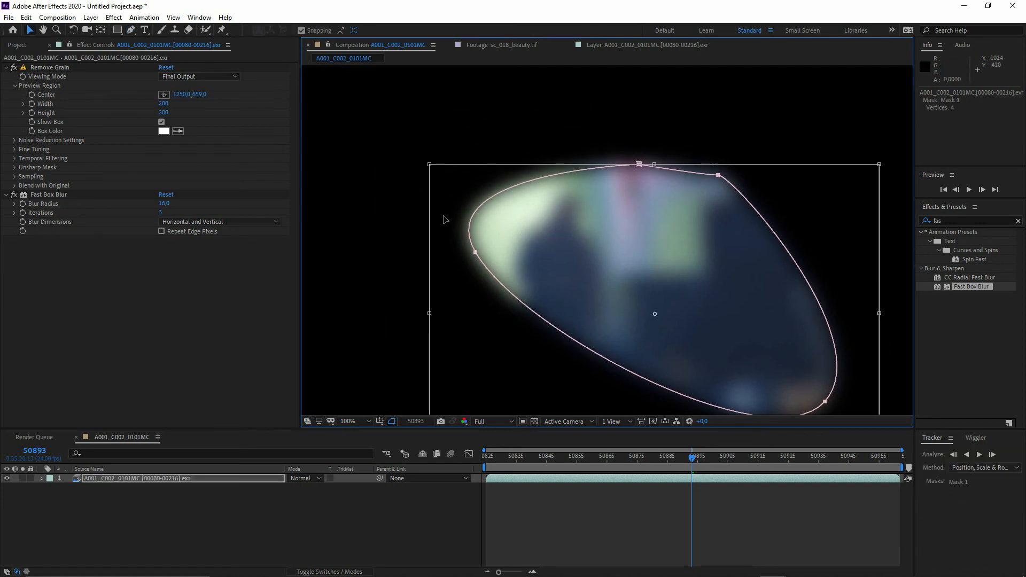
left_click_drag(453, 225, 478, 249)
scroll(490, 223, "up", 1)
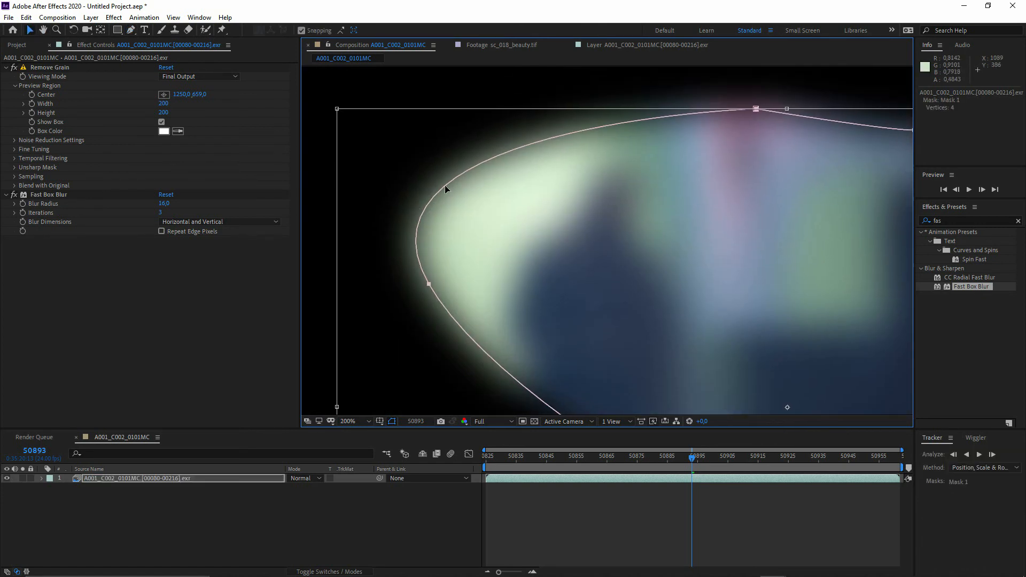
left_click(23, 207)
left_click(14, 194)
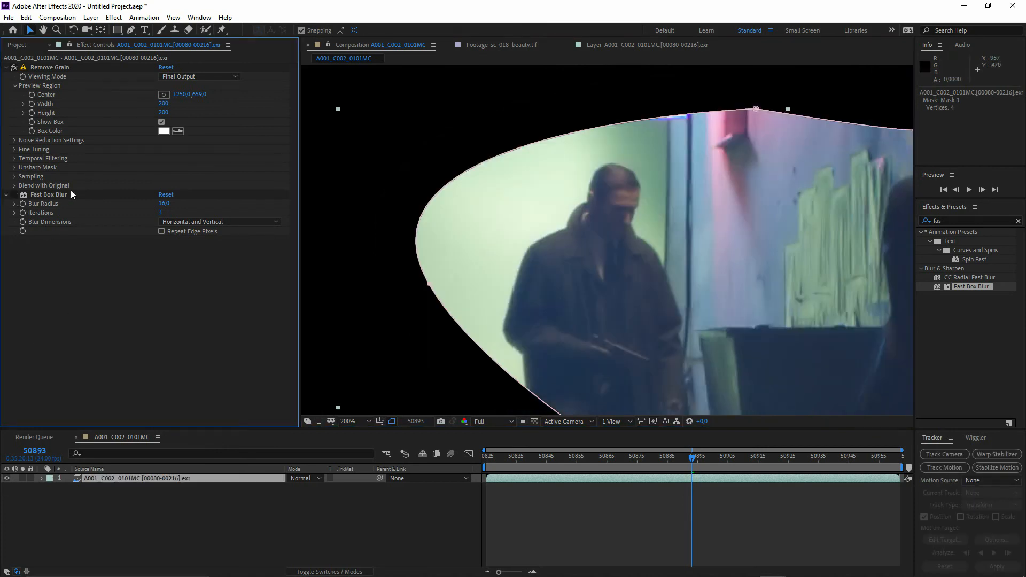
left_click(14, 195)
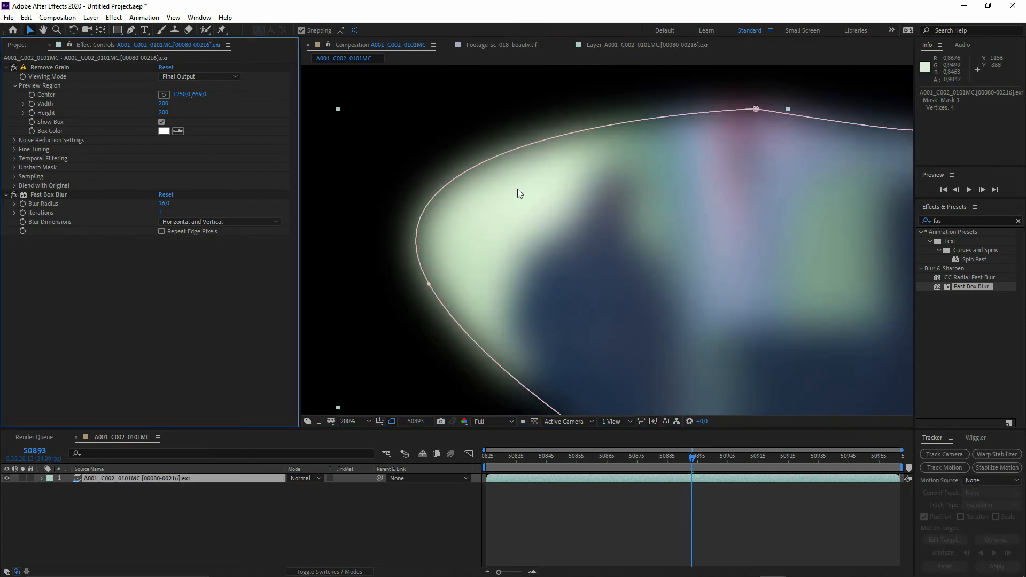
- Expand the EXR layer's masks and effects in the timeline and disable its Fast Box Blur
left_click(41, 479)
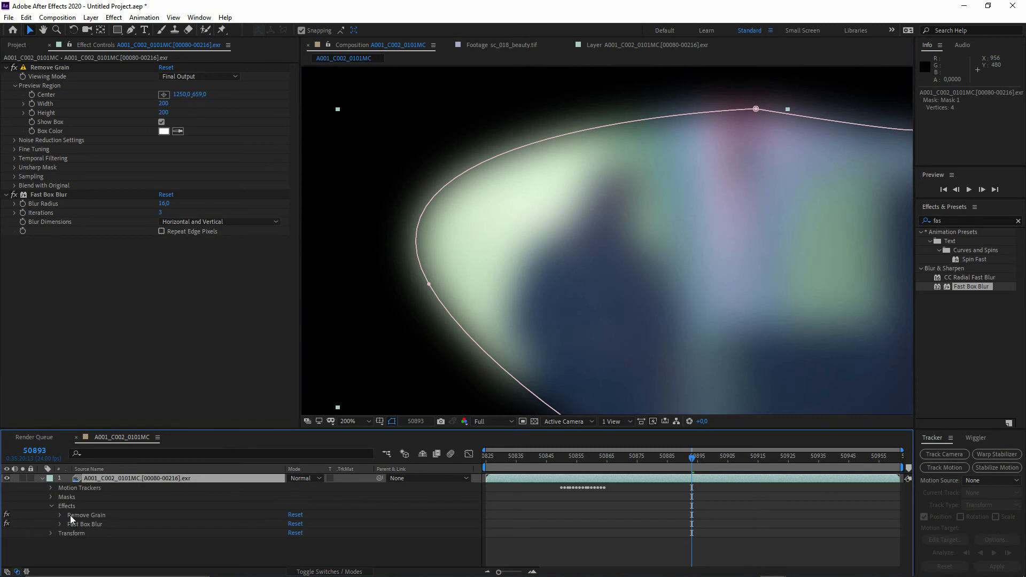
left_click(64, 497)
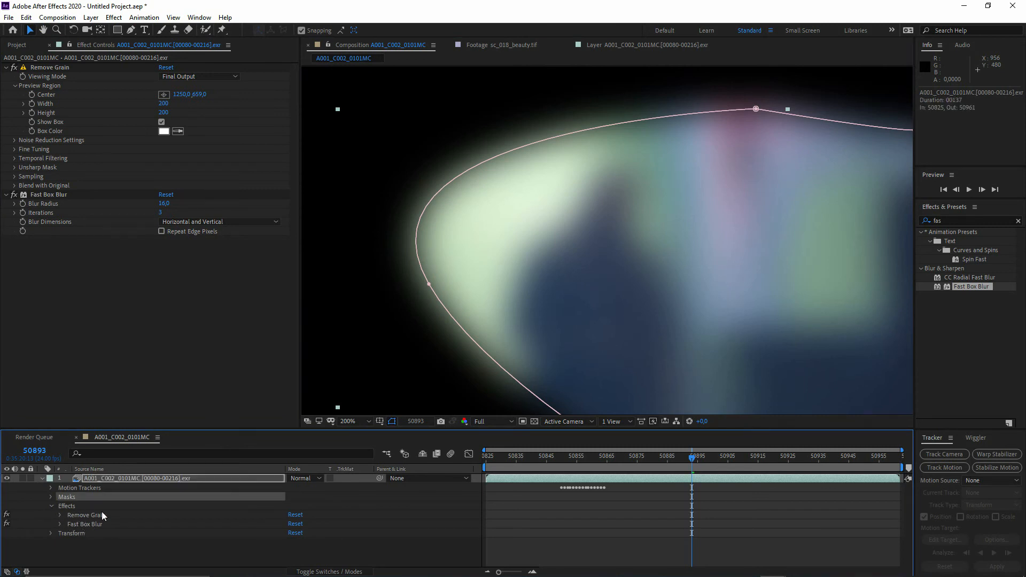
left_click(51, 497)
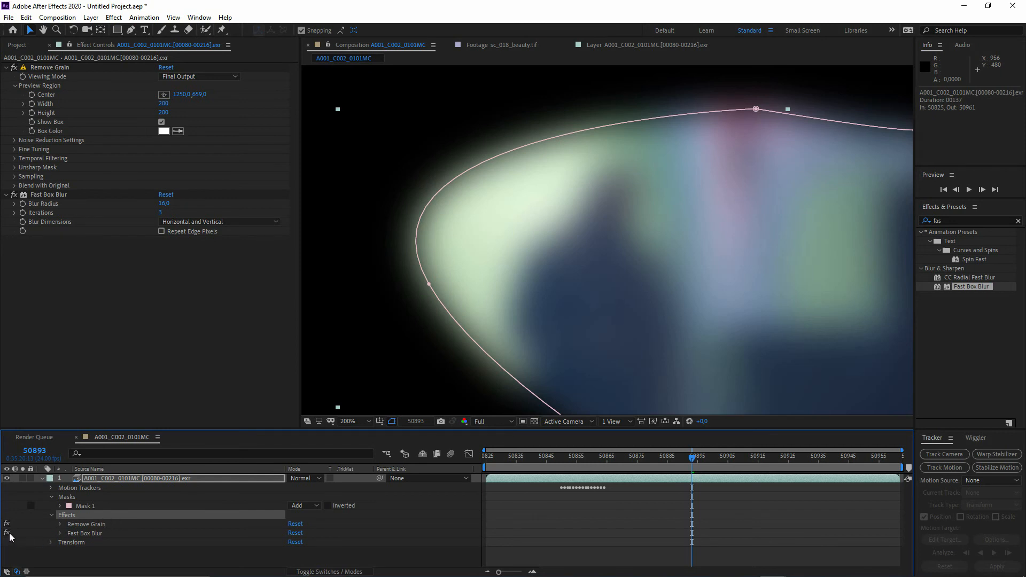
left_click(6, 533)
left_click_drag(553, 342, 447, 296)
scroll(473, 336, "down", 1)
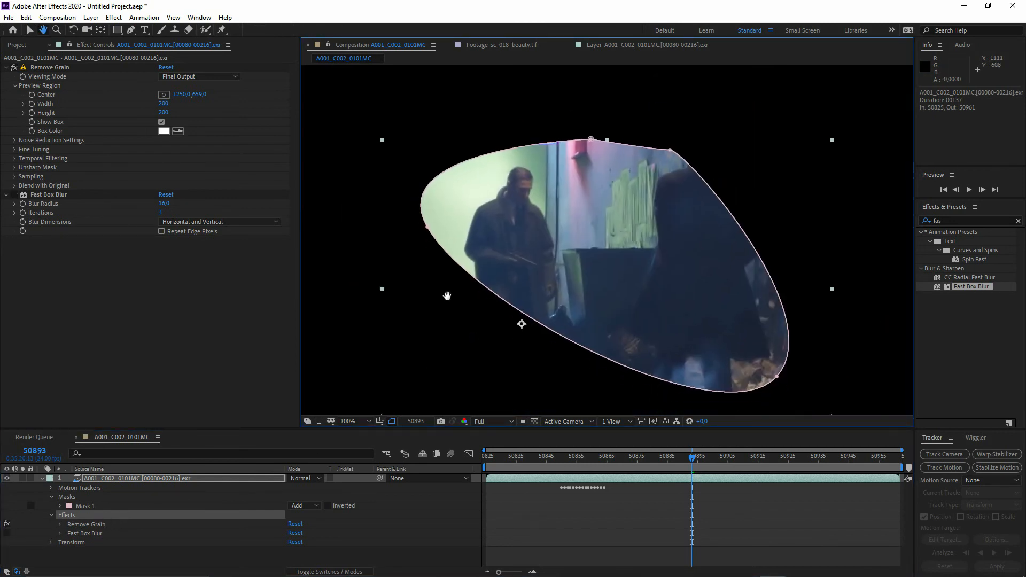
- Expand Mask 1's properties and set its Mask Feather to 89 pixels
key("v")
left_click(60, 506)
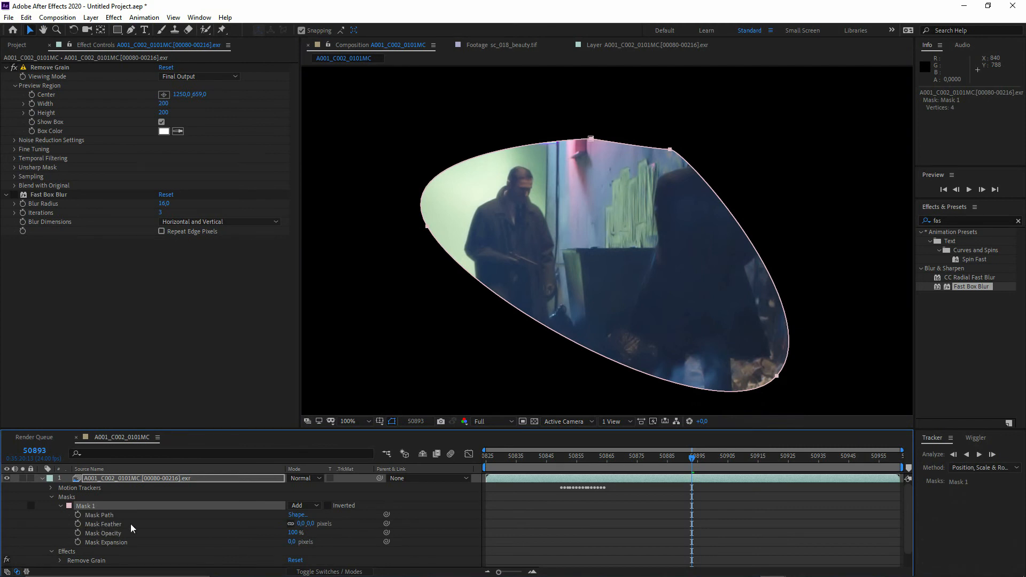
left_click_drag(303, 524, 346, 525)
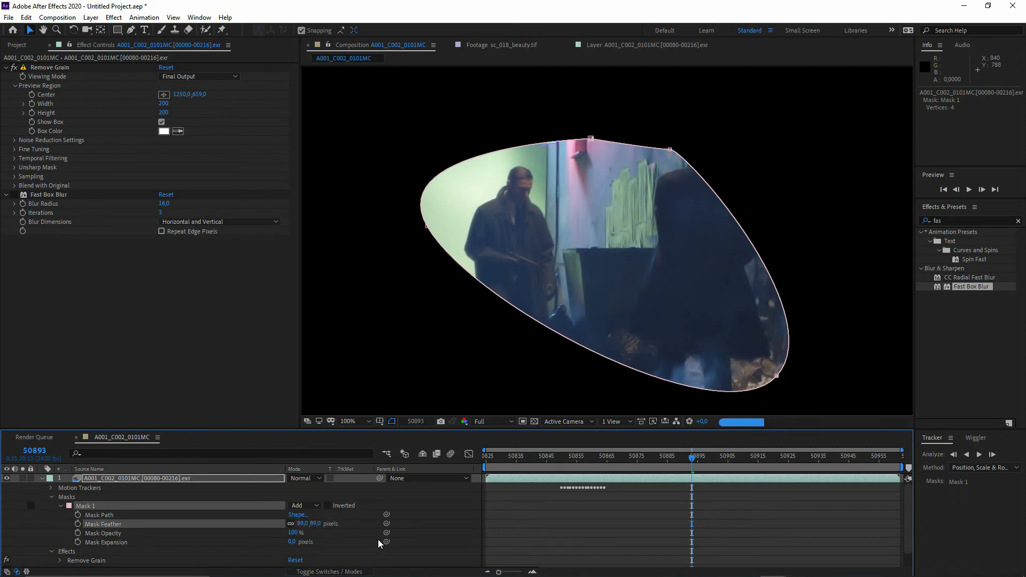
- Compare the feathered mask with the layer's effects switched on and off, leaving Fast Box Blur disabled
left_click(19, 199)
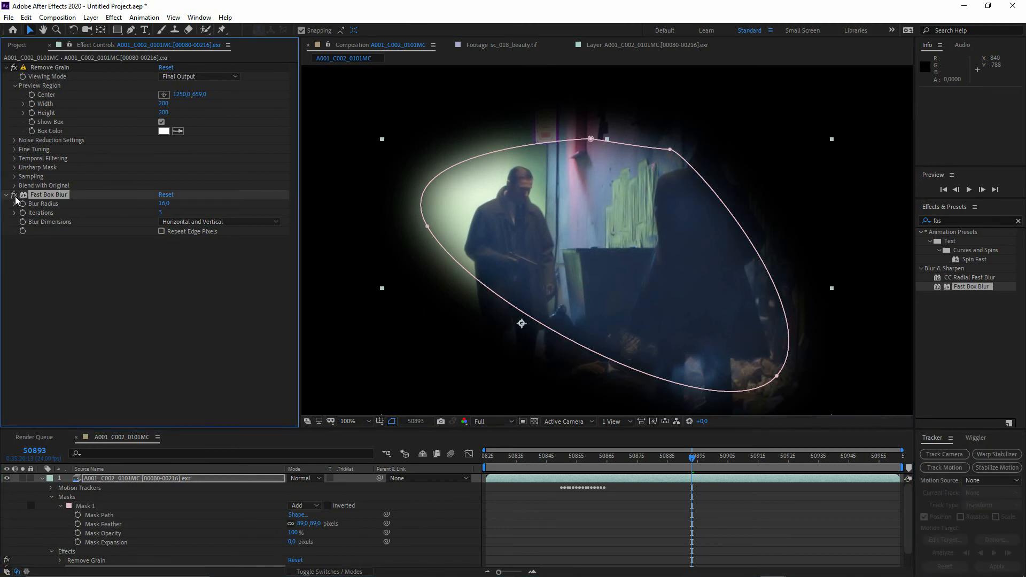
left_click(15, 196)
left_click(16, 197)
left_click(13, 196)
scroll(154, 527, "down", 1)
left_click(6, 555)
left_click(6, 554)
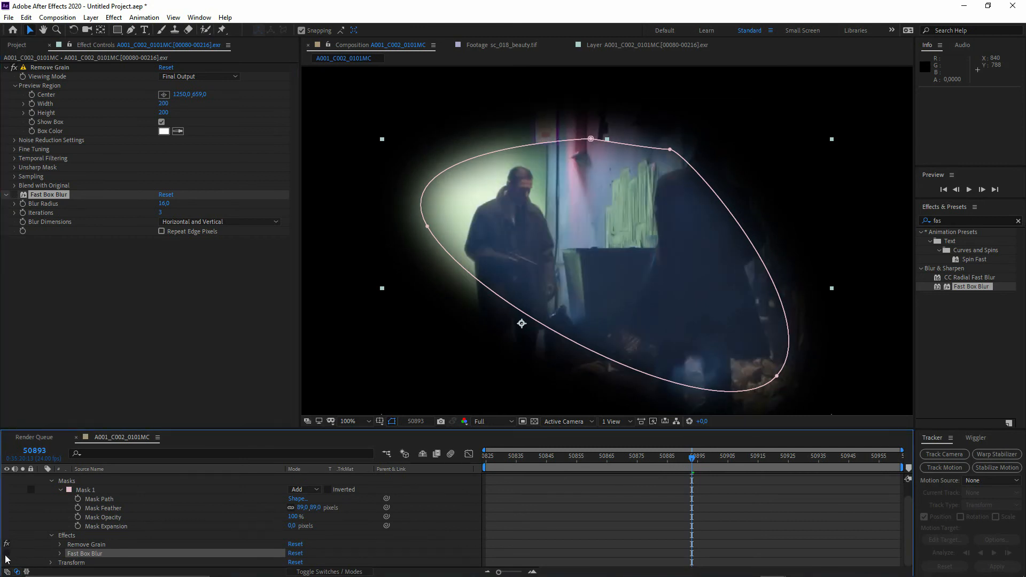
left_click(5, 556)
left_click(5, 556)
left_click(5, 556)
left_click(5, 556)
left_click(6, 544)
- Set Mask 1's Mask Expansion to 89 pixels and its Mask Feather to 0 pixels
left_click_drag(302, 524, 332, 544)
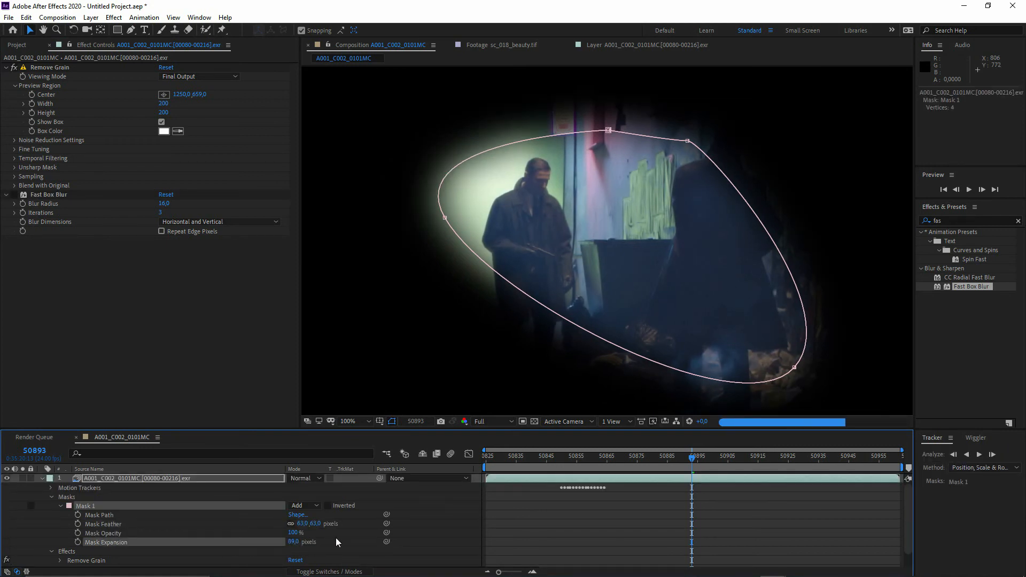
left_click(339, 543)
left_click(304, 523)
left_click(328, 546)
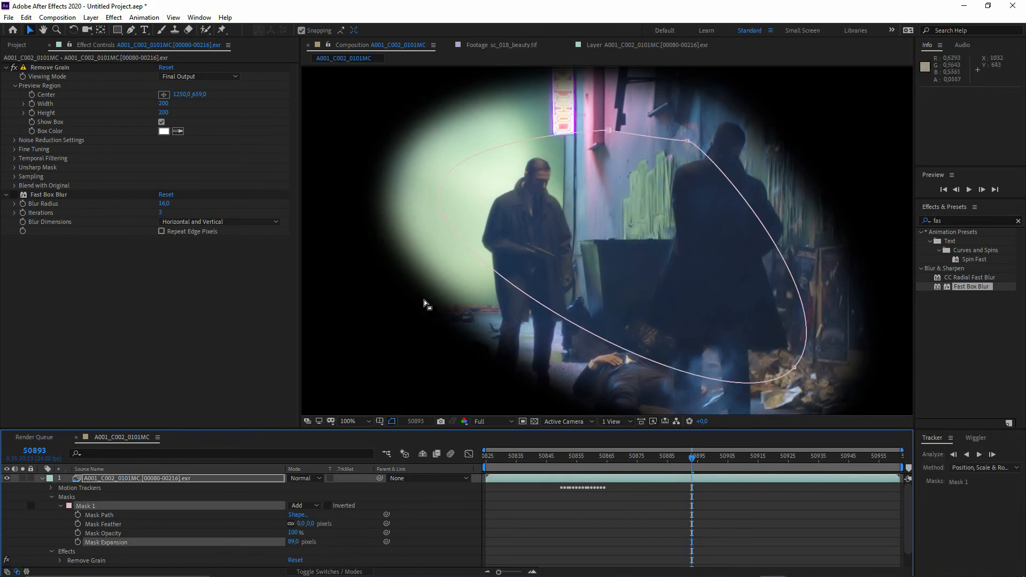
- Shrink Mask 1 inward by setting its Mask Expansion to -18 pixels
left_click_drag(546, 304, 469, 306)
left_click_drag(290, 542, 225, 543)
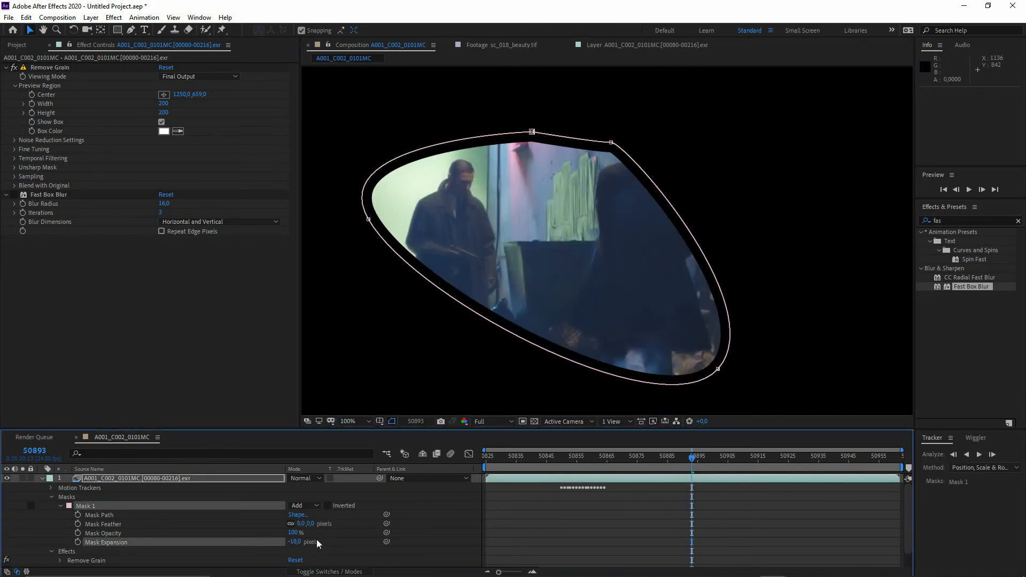
left_click(301, 526)
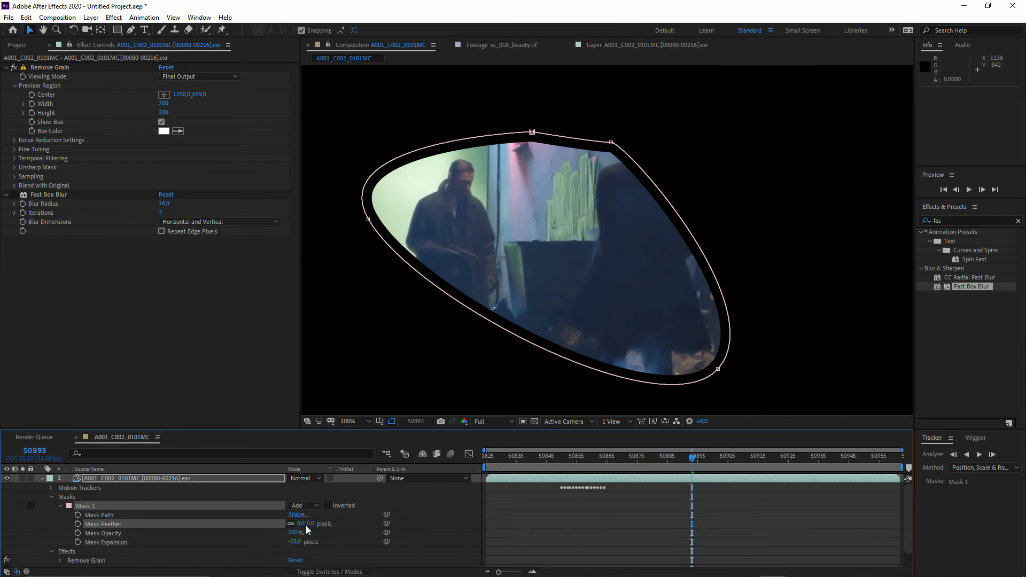
- Add one inner and one outer feather boundary to Mask 1 with the Mask Feather tool
left_click(369, 220)
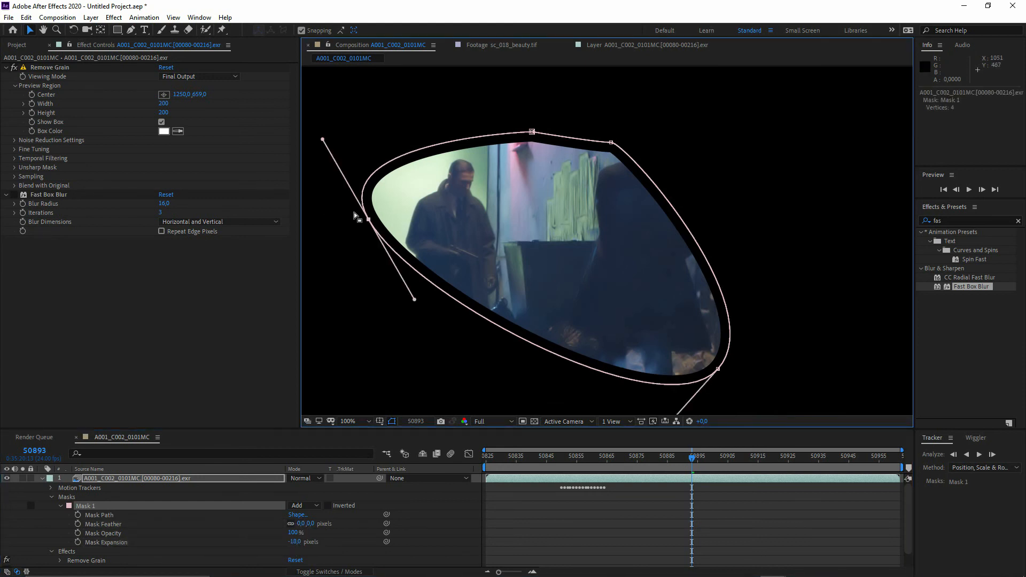
left_click_drag(130, 30, 187, 76)
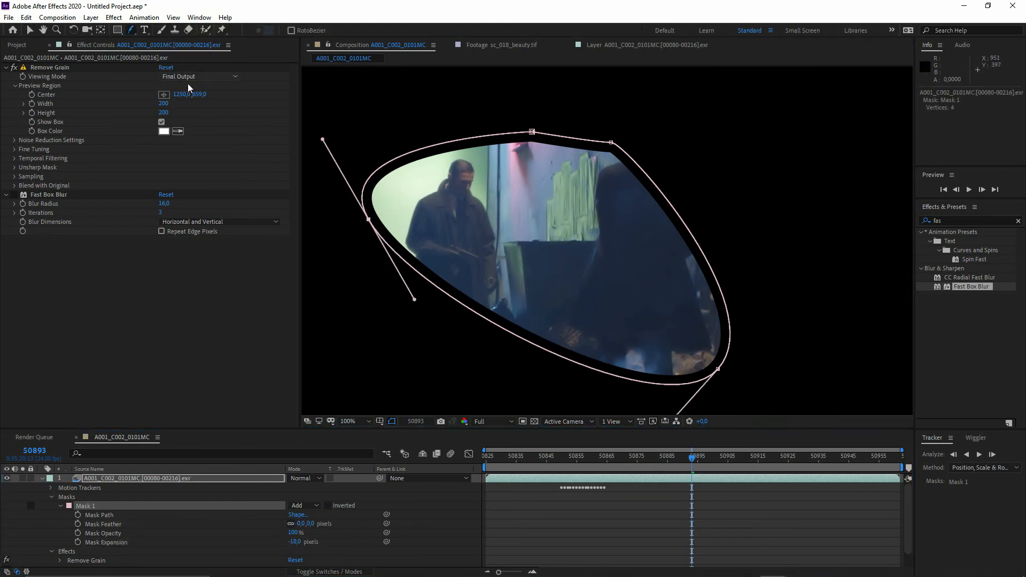
left_click_drag(377, 234, 407, 211)
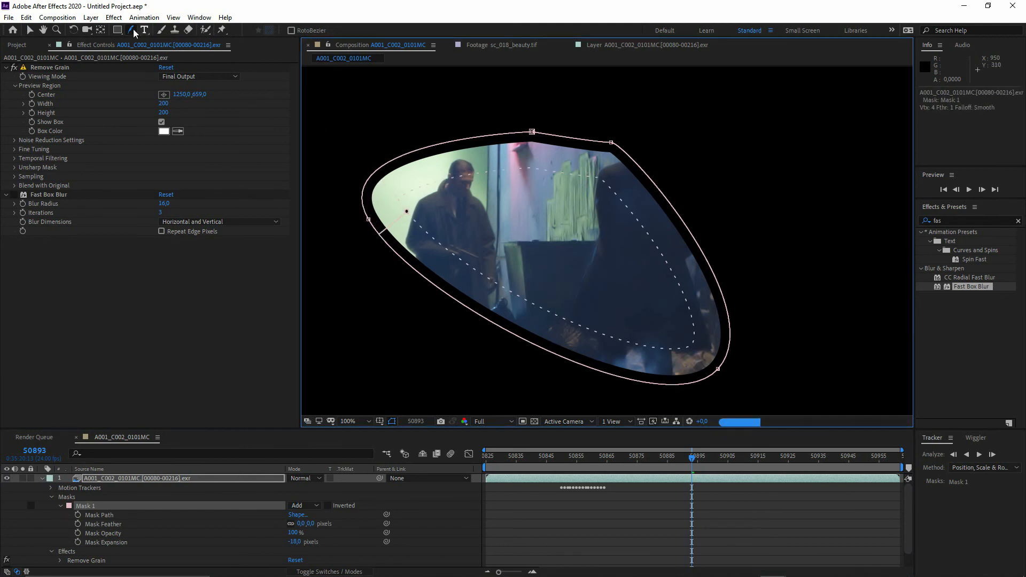
left_click_drag(131, 30, 171, 80)
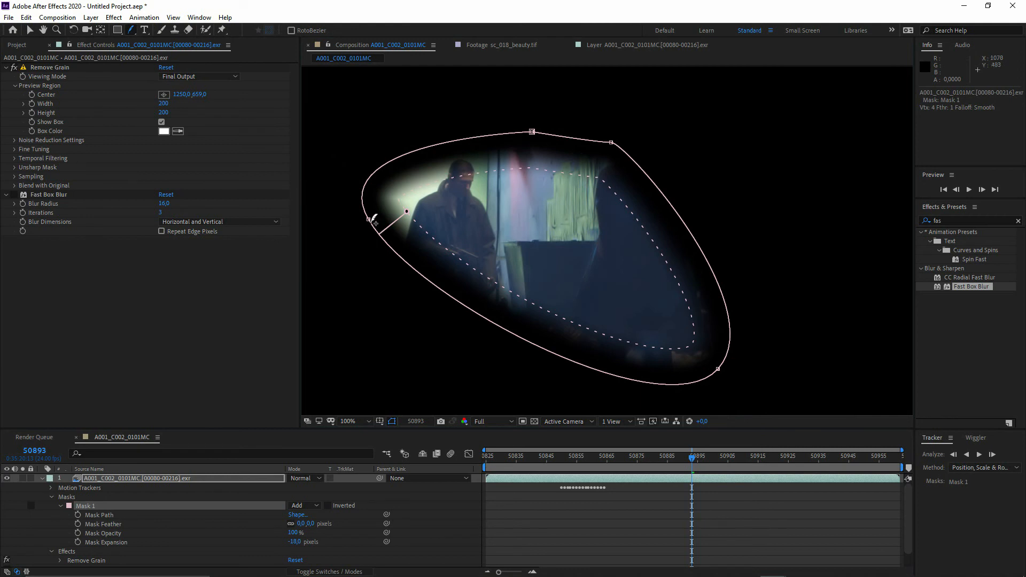
left_click_drag(374, 225, 347, 236)
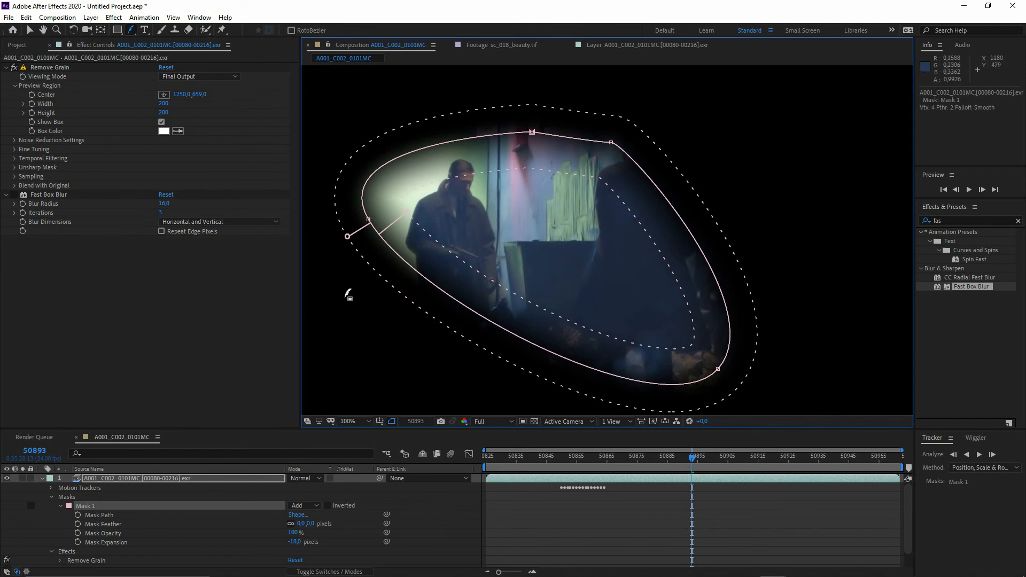
- Try Subtract mode and inversion on Mask 1, restore its non-inverted Add mode, and select the mask
left_click(55, 532)
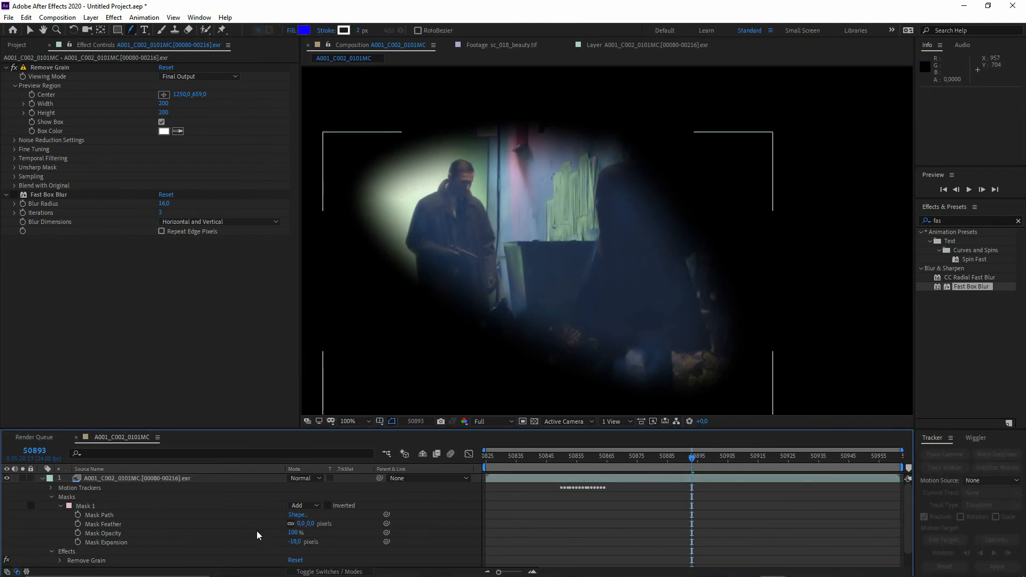
left_click(316, 506)
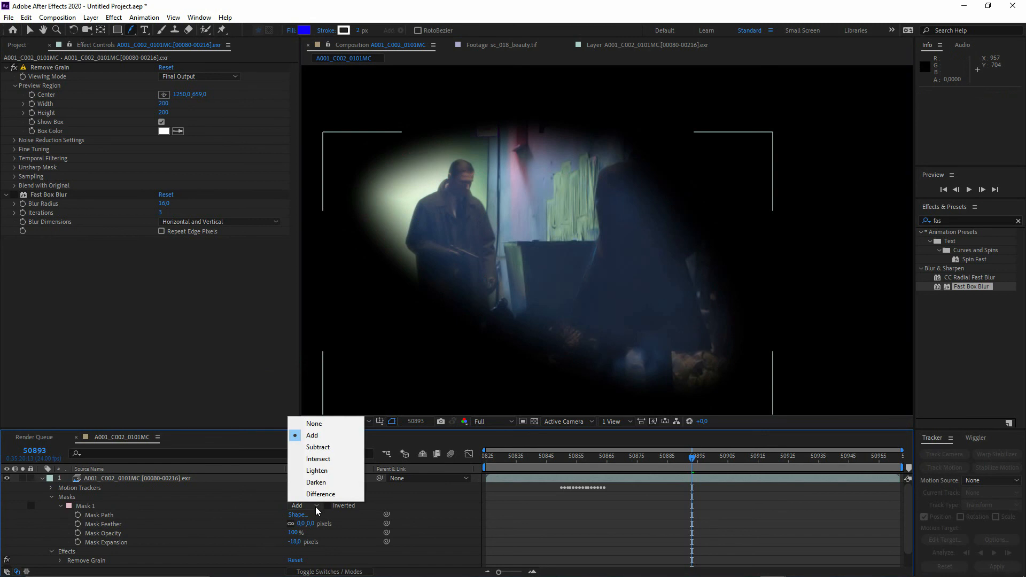
left_click(312, 449)
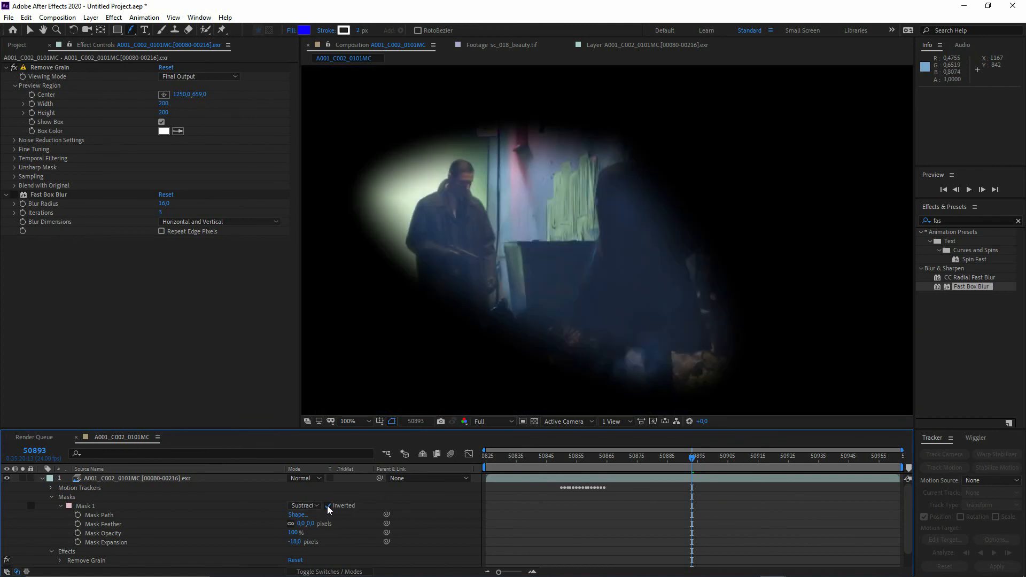
left_click(328, 506)
left_click(310, 506)
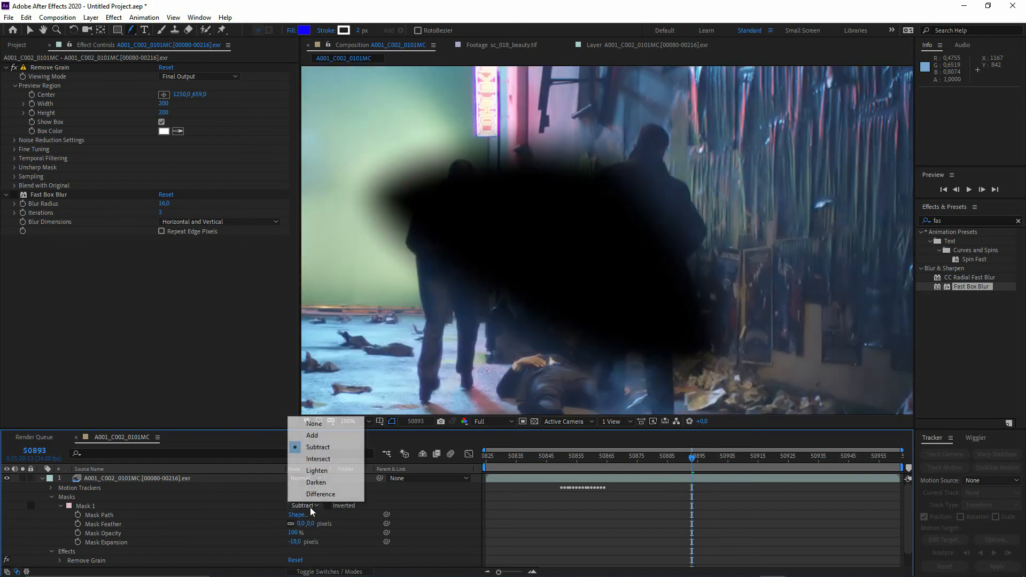
left_click(312, 435)
left_click(112, 506)
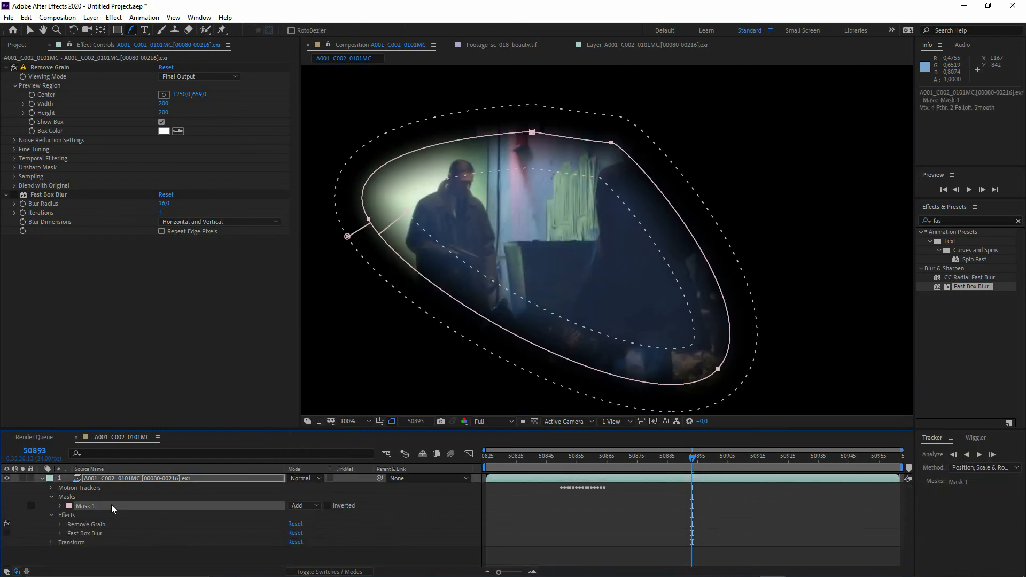
- Delete Mask 1 from the footage layer and turn the Fast Box Blur effect back on
key("Delete")
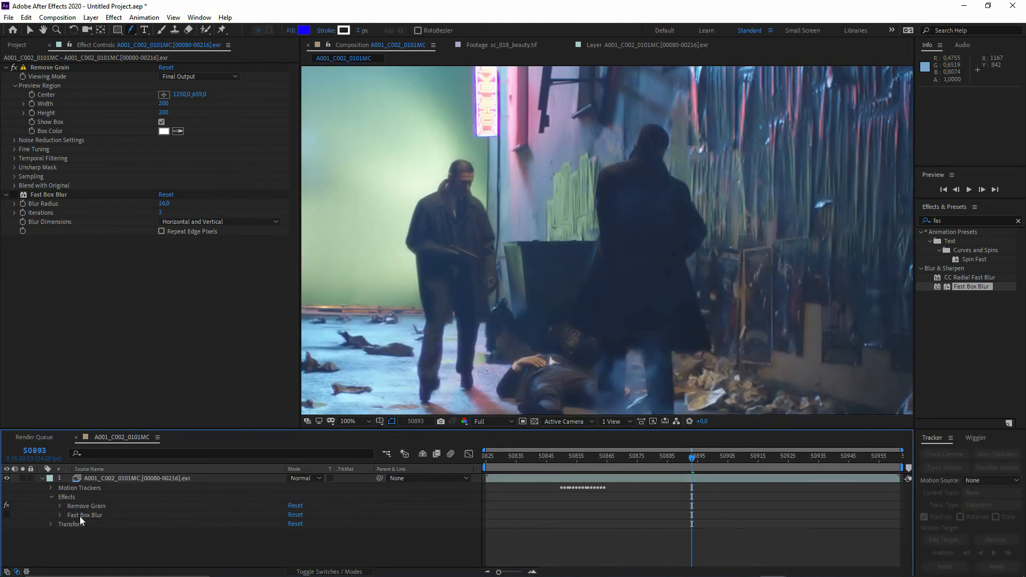
key("v")
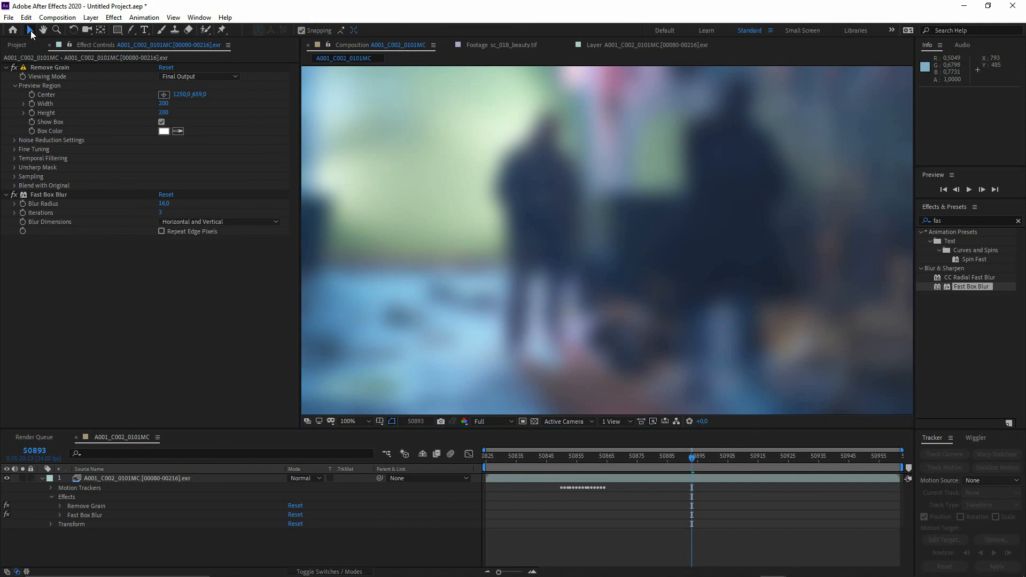
scroll(403, 291, "down", 1)
left_click_drag(436, 305, 479, 314)
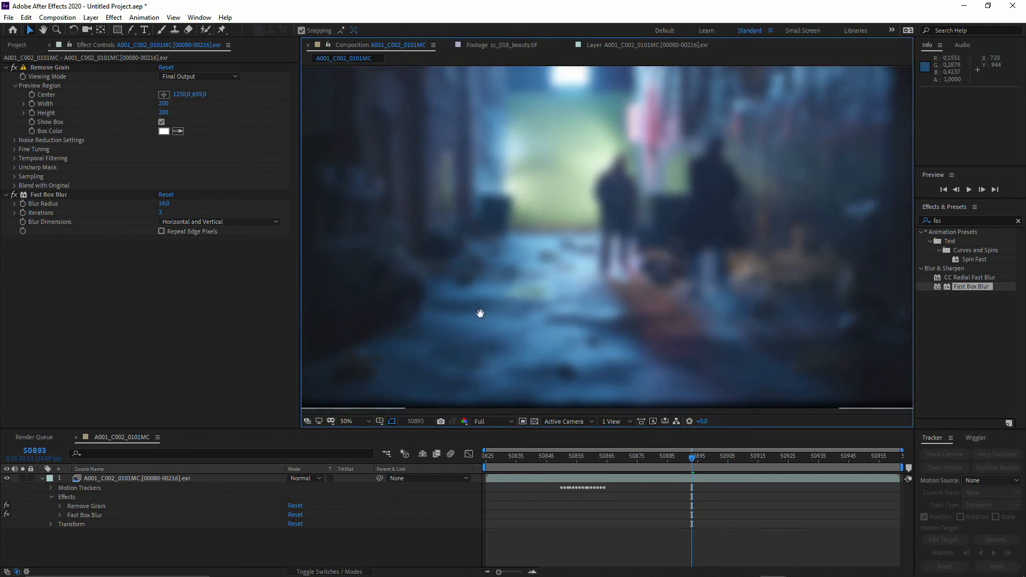
- Collapse the footage layer's properties and view the Render Queue before returning to the A001_C002_0101MC timeline
left_click(46, 479)
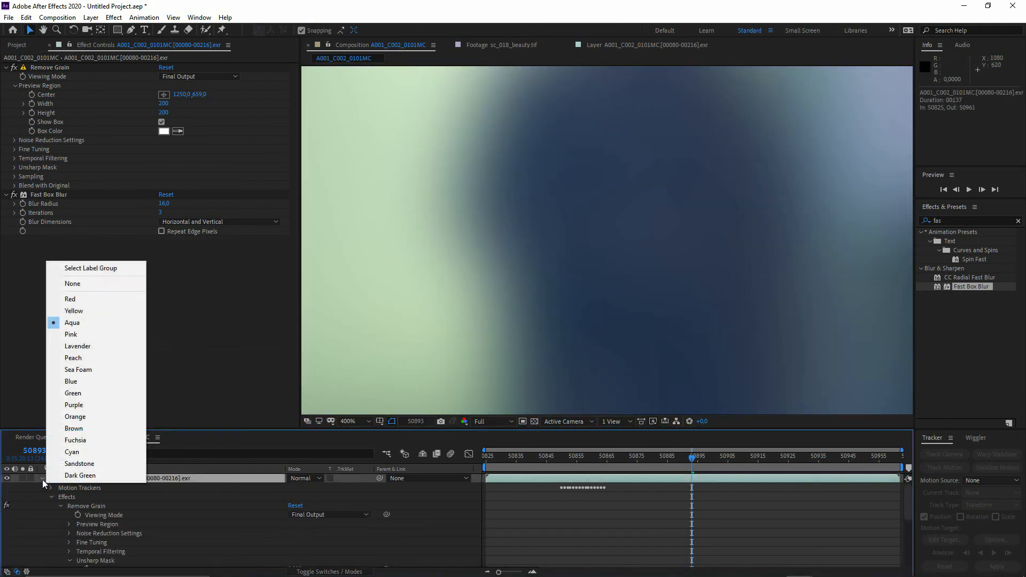
left_click(43, 479)
left_click(38, 437)
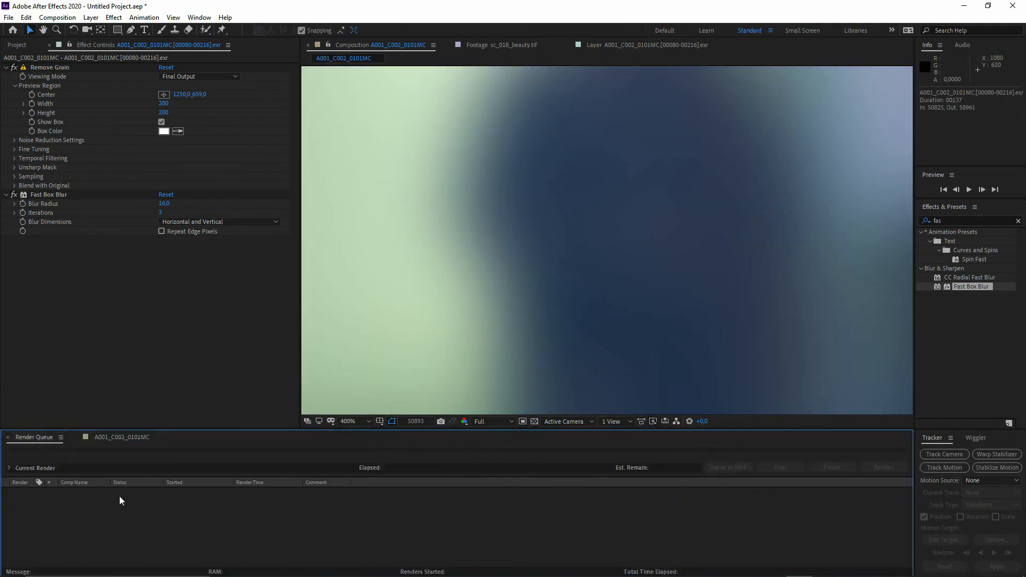
mouse_move(30, 438)
left_mouse_down()
mouse_move(127, 439)
mouse_move(32, 439)
left_mouse_up()
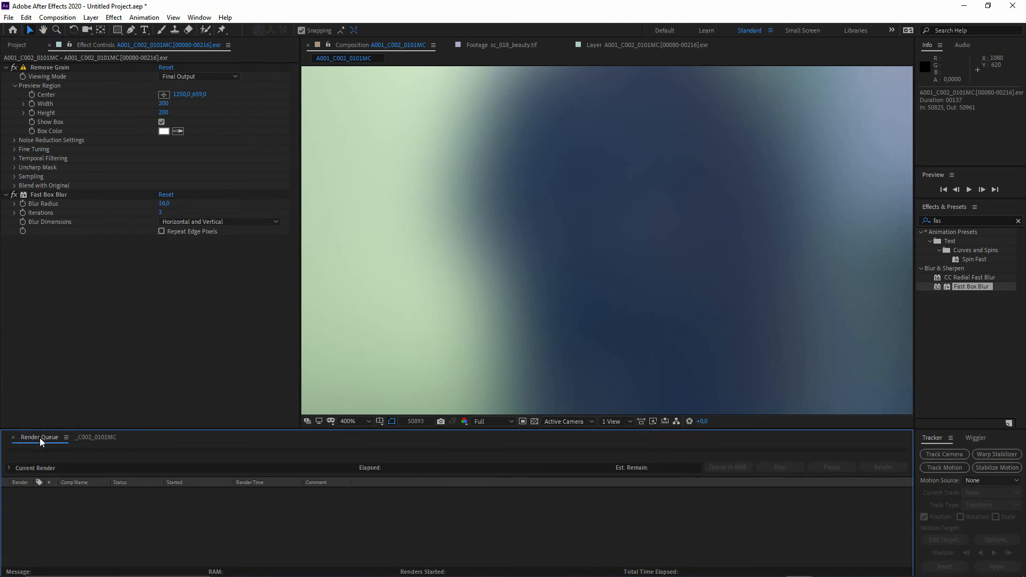
left_click(117, 442)
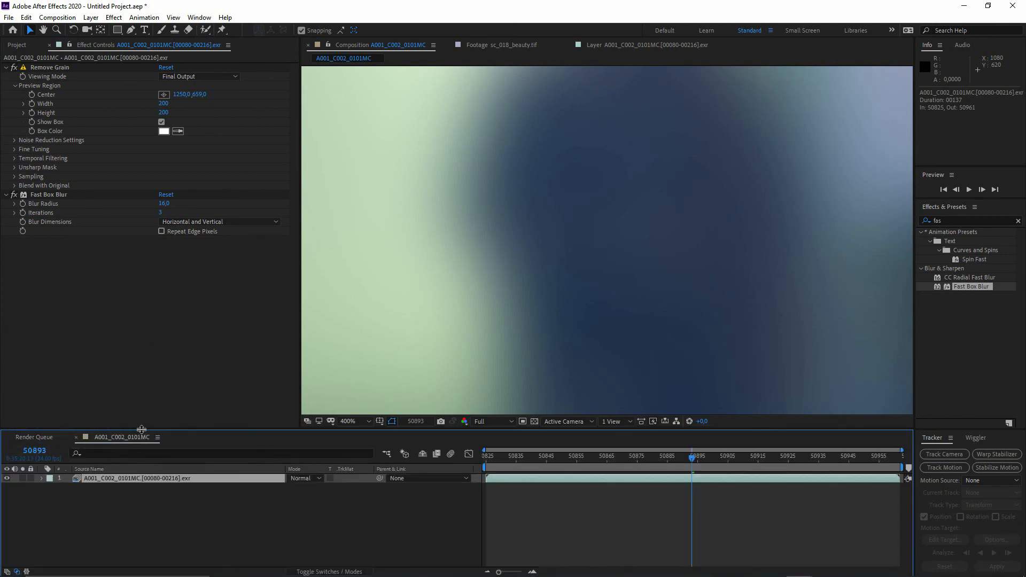
- Add the A001_C002_0101MC composition to the Render Queue
left_click(133, 513)
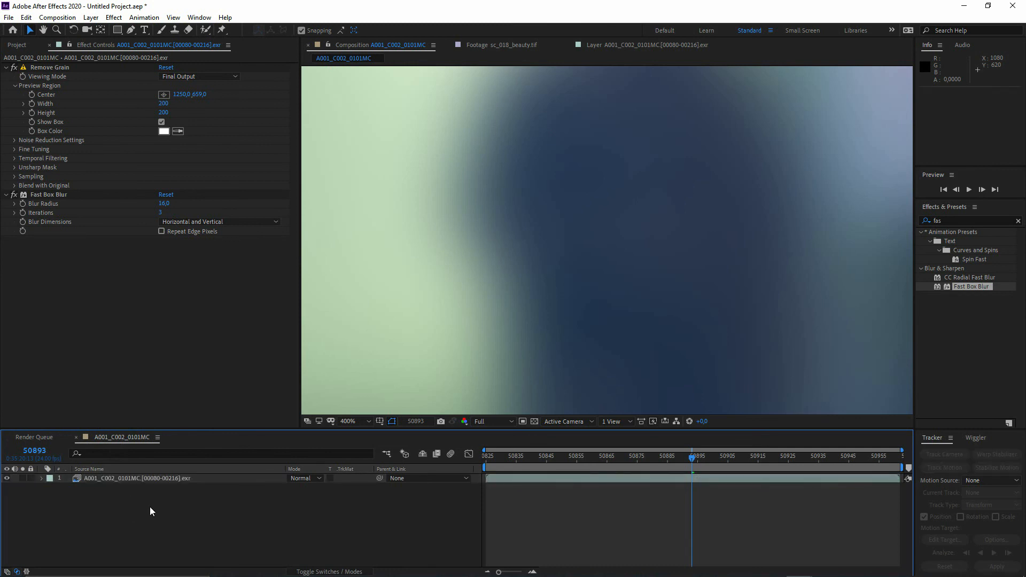
key("ctrl+0")
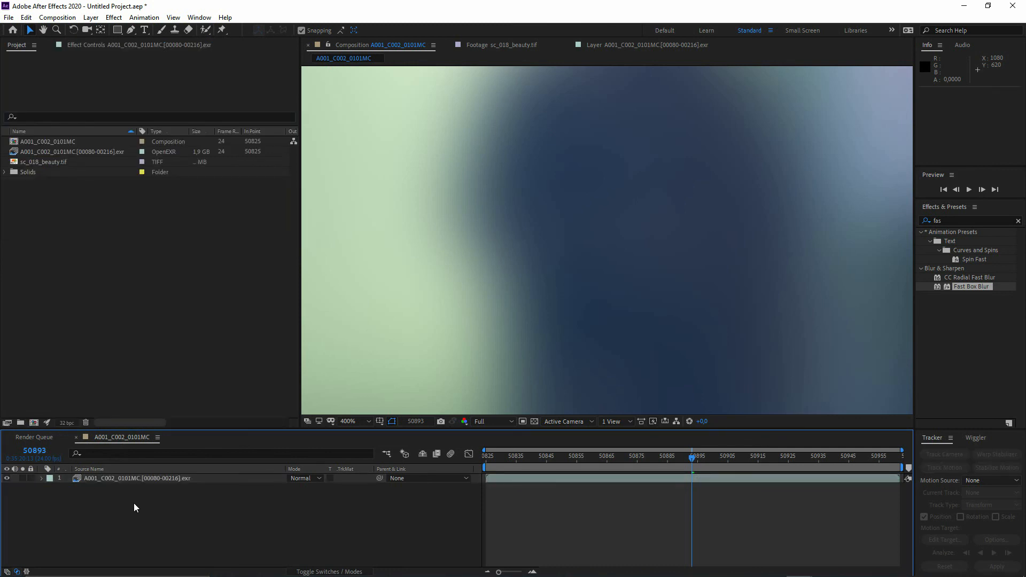
left_click(10, 19)
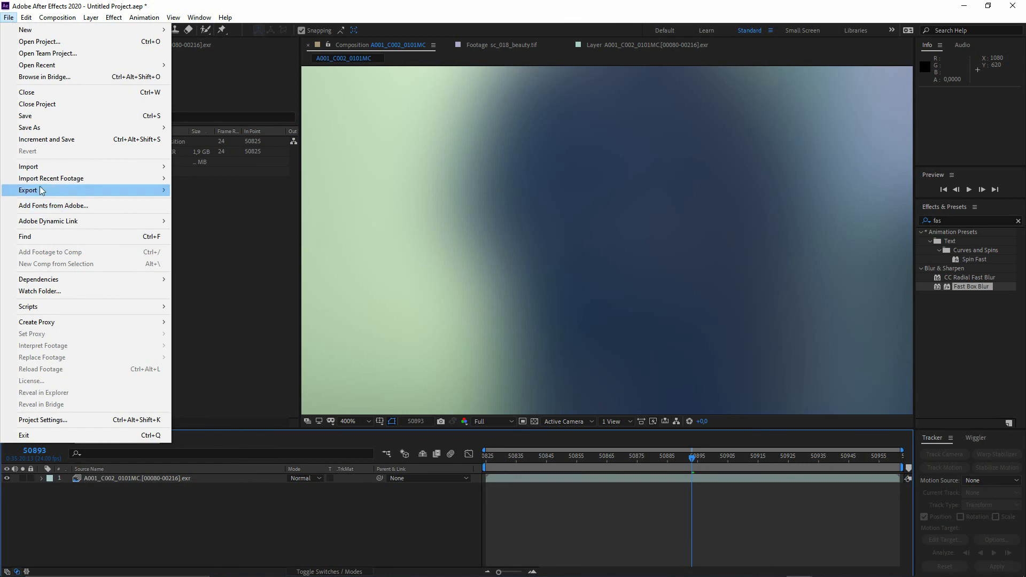
mouse_move(42, 191)
left_click(218, 203)
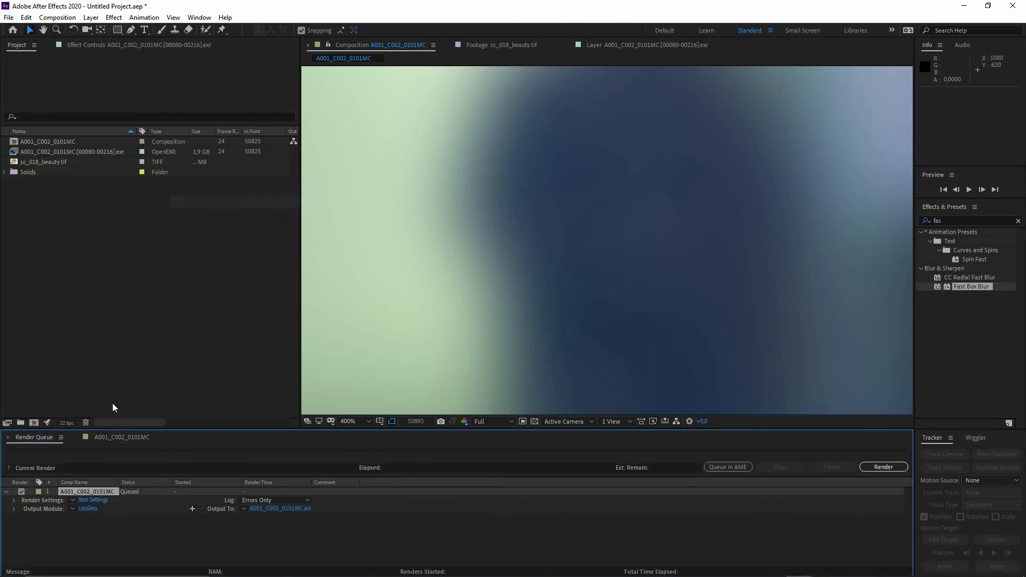
left_click(106, 520)
- Set the queued render's output file to A001_C002_0101MC.avi in the REF folder
left_click(243, 508)
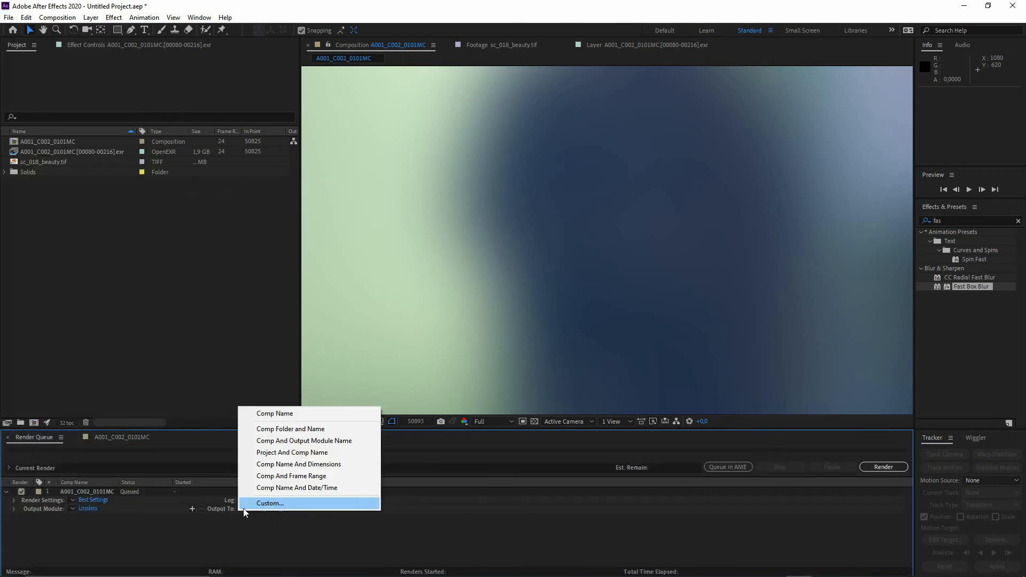
left_click(290, 520)
left_click(300, 509)
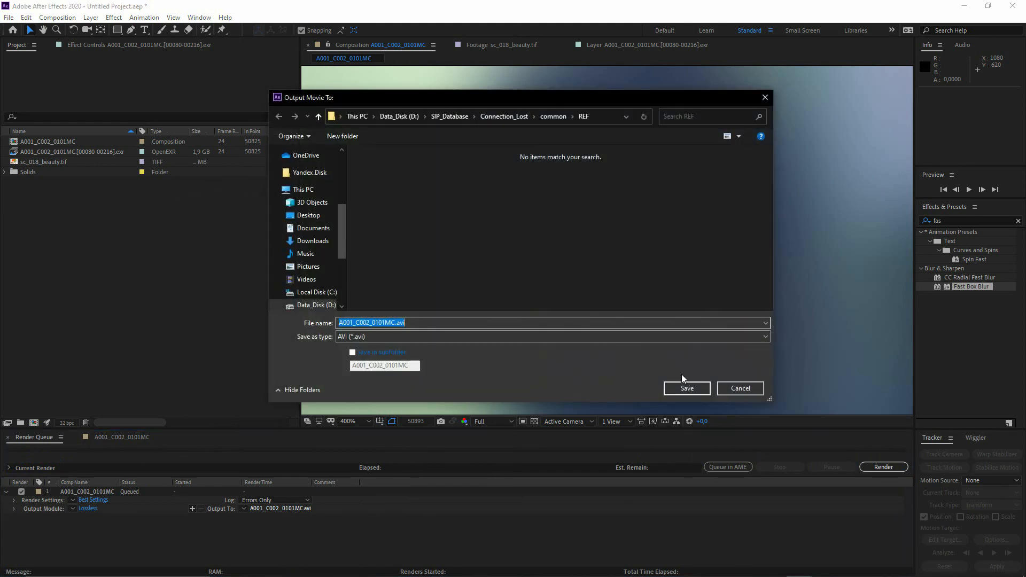
left_click(614, 337)
left_click(611, 342)
left_click(686, 388)
- Look through the output module's format options for the queued render, cancel the settings and return to the composition's timeline
left_click(87, 508)
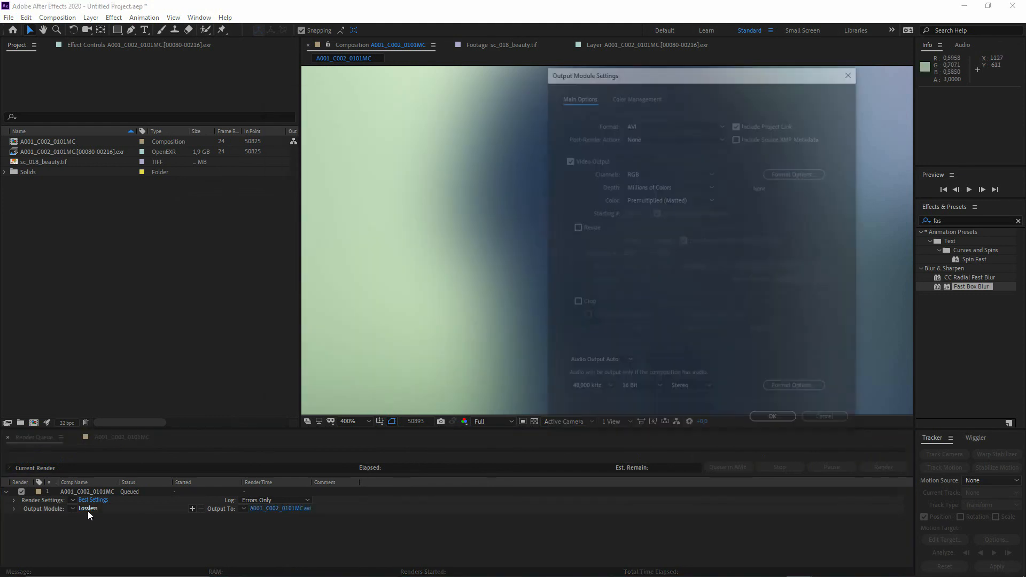
left_click(700, 125)
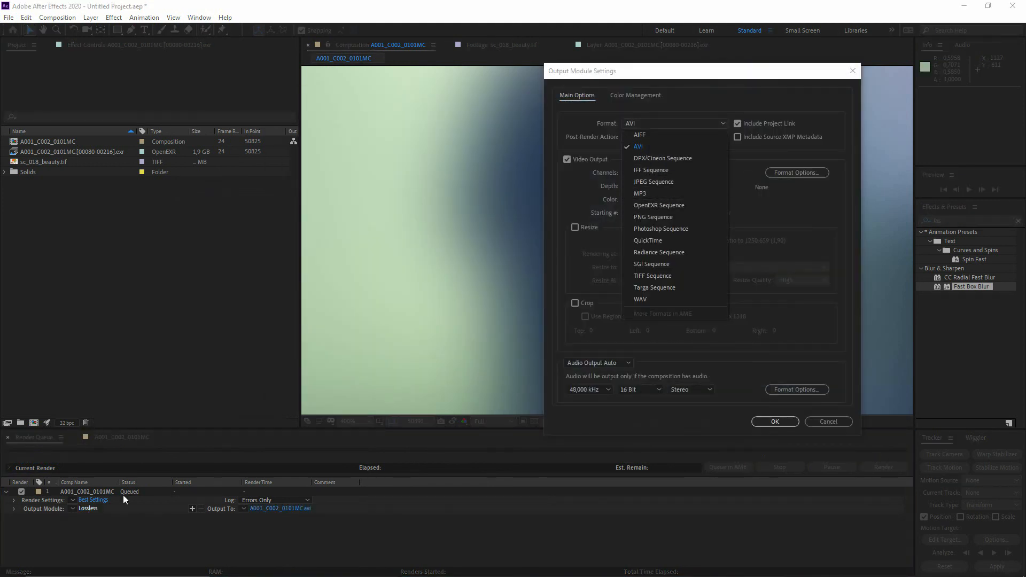
left_click(828, 422)
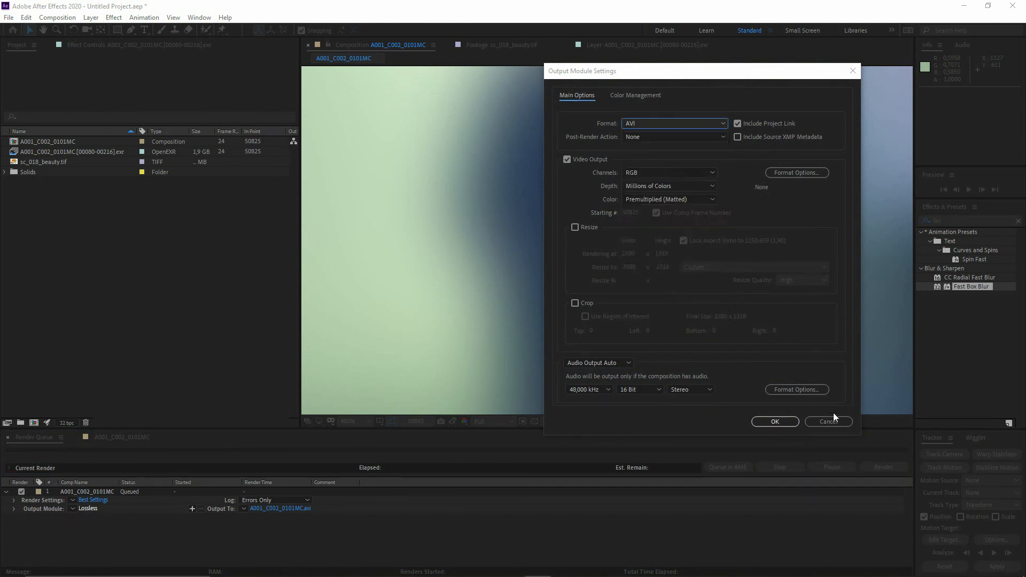
left_click(828, 422)
left_click(90, 492)
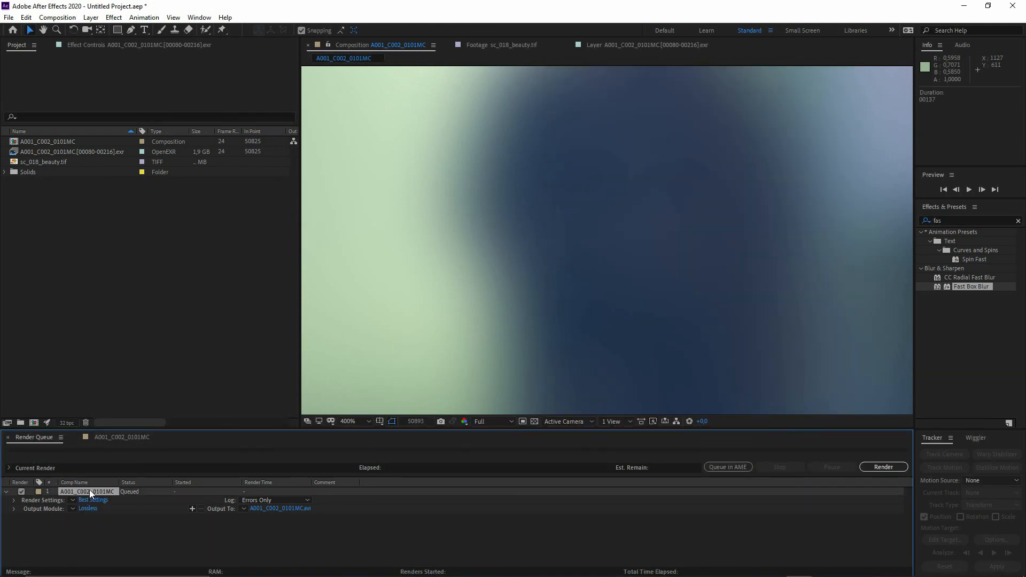
left_click(121, 438)
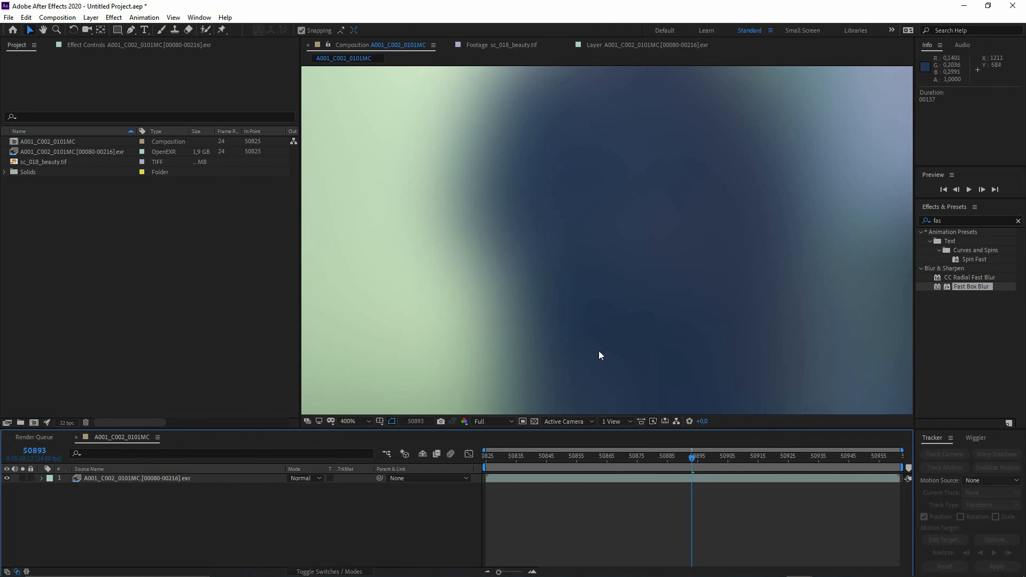
- Delete the Remove Grain and Fast Box Blur effects from the footage layer
scroll(598, 351, "down", 2)
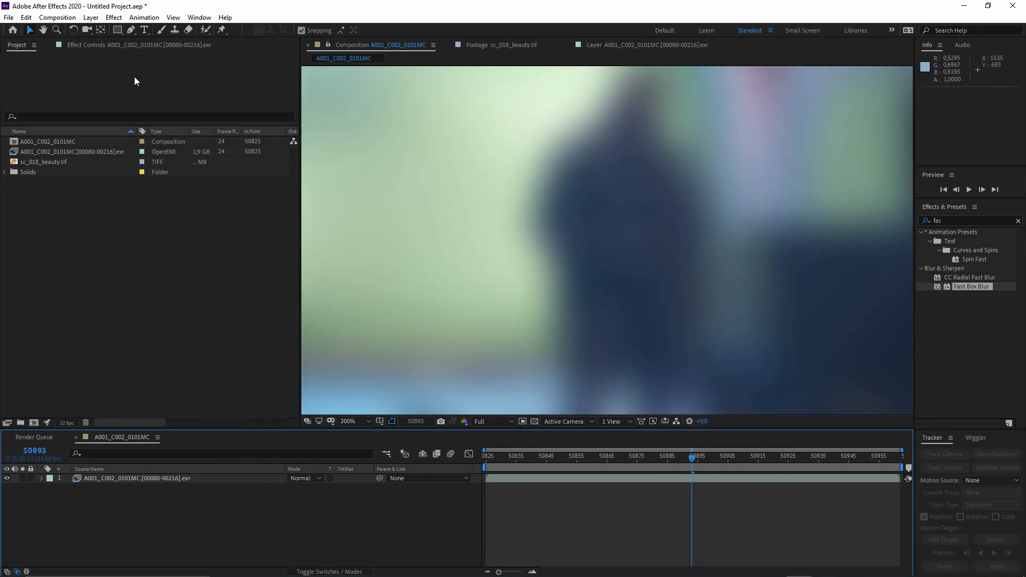
left_click(118, 45)
left_click(48, 70)
left_click(44, 196, "ctrl")
key("Delete")
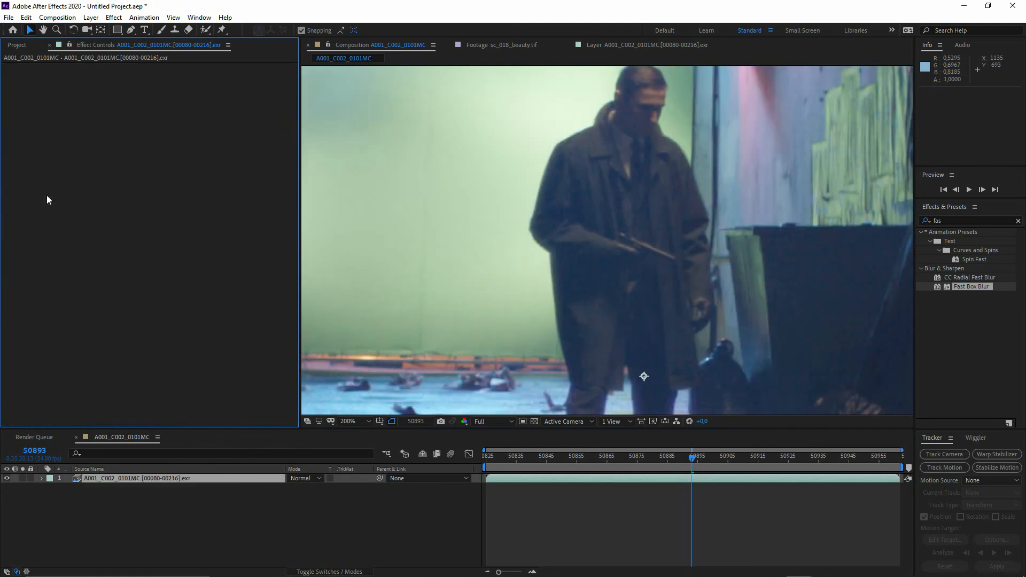
- Examine the green screen, its edges, the walking actor and the smoke in the unprocessed alley footage
scroll(586, 282, "down", 2)
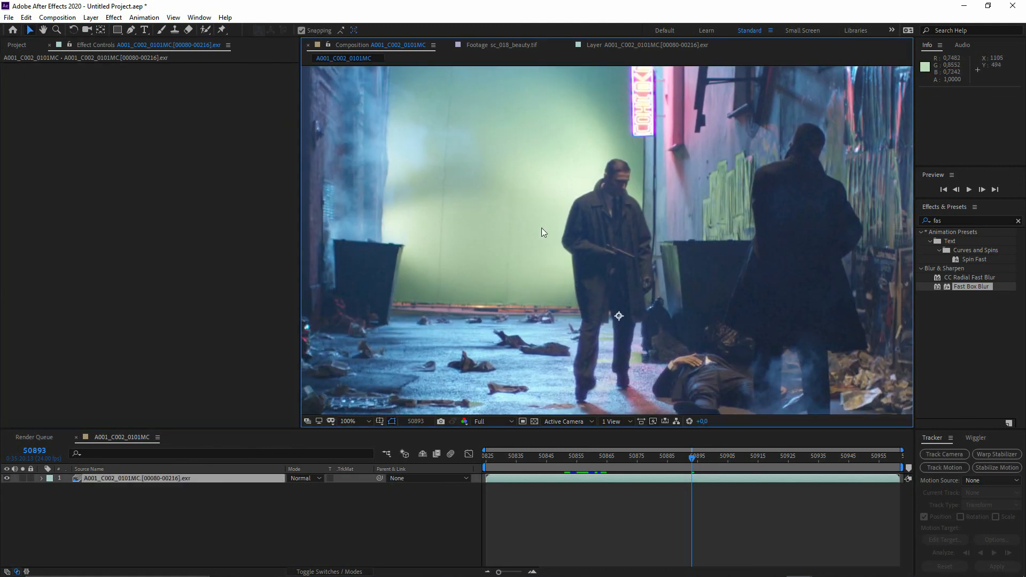
left_click_drag(553, 232, 637, 238)
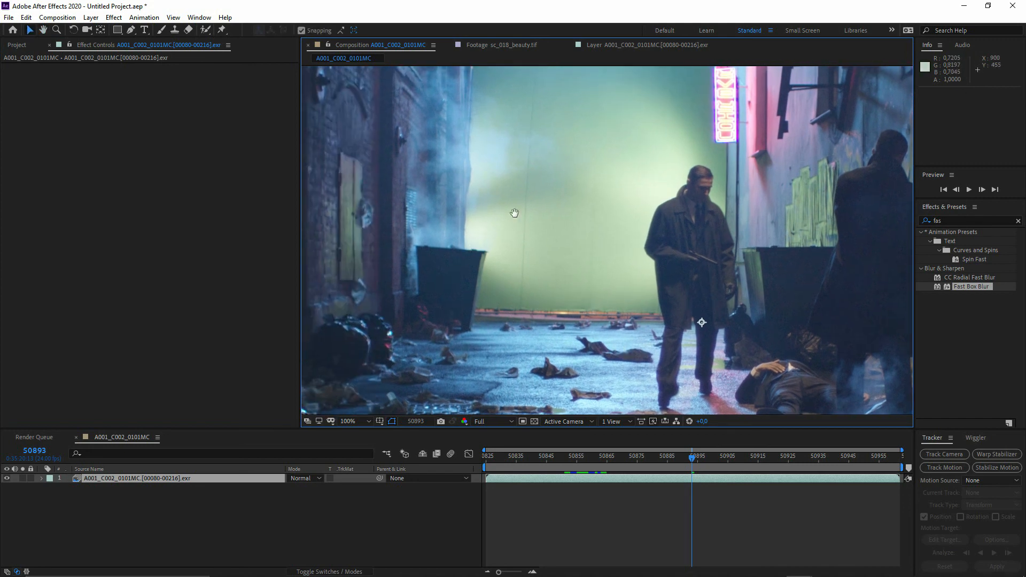
left_click_drag(514, 213, 537, 259)
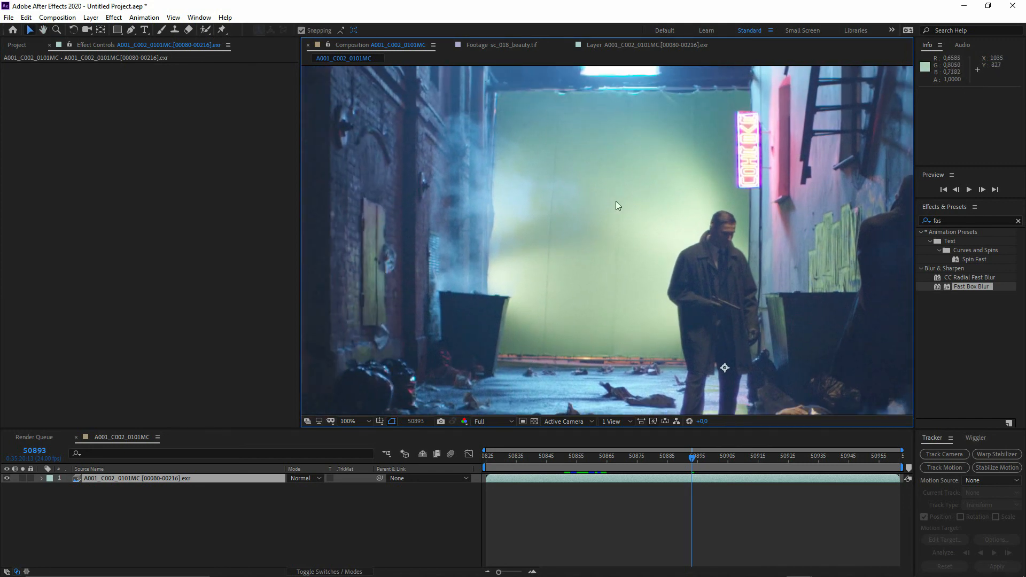
scroll(615, 369, "up", 1)
left_click_drag(614, 369, 606, 221)
scroll(531, 282, "down", 1)
left_click_drag(495, 237, 546, 278)
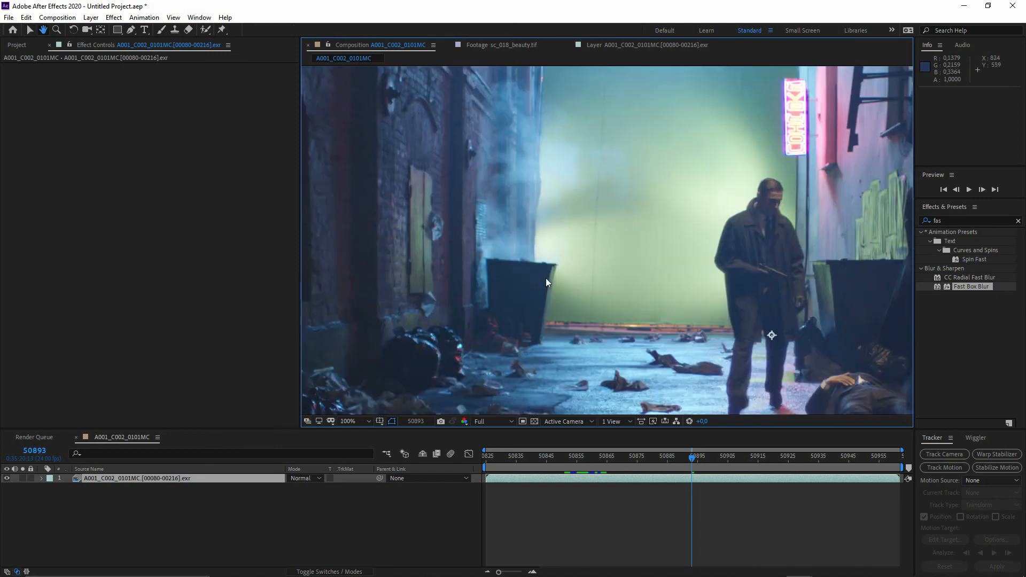
left_click_drag(578, 208, 547, 257)
left_click_drag(621, 292, 565, 270)
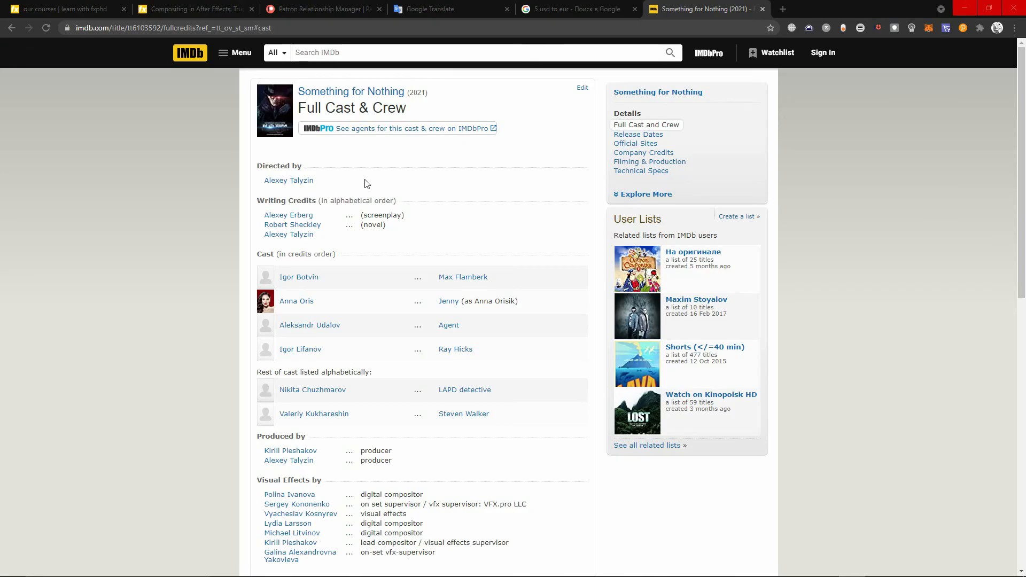
- Switch to the browser's IMDb cast and crew page for Something for Nothing and highlight the producer credits
scroll(374, 167, "down", 2)
left_click_drag(262, 345, 419, 349)
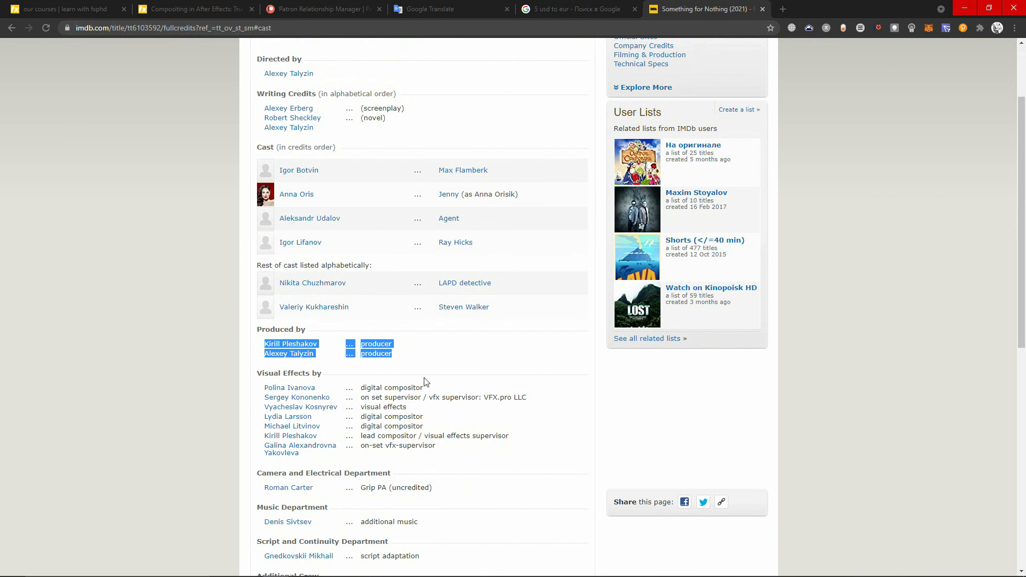